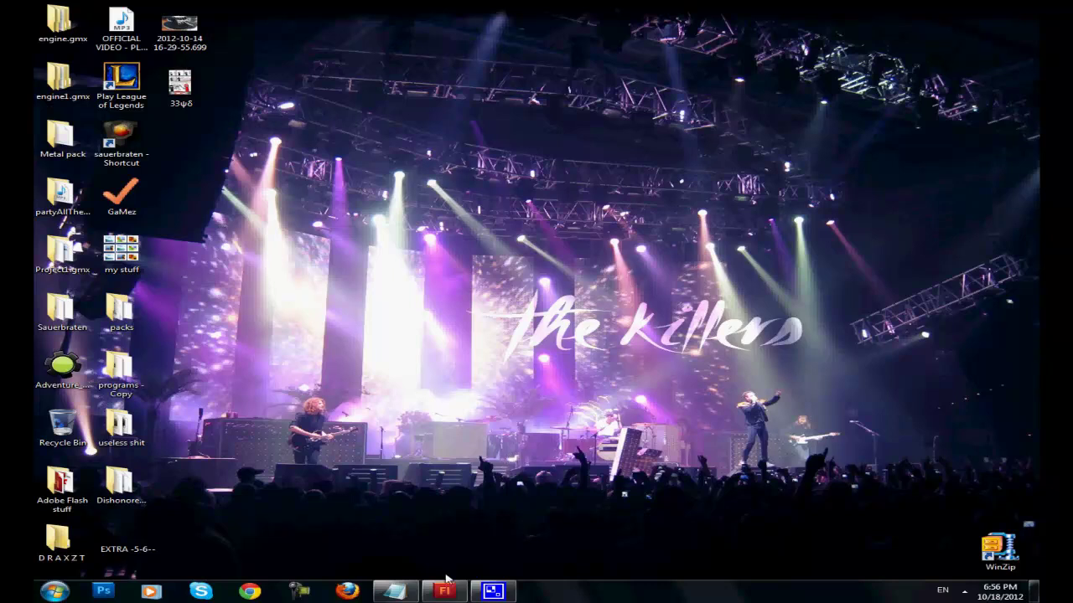
# Switch to Adobe Flash CS5, create a new ActionScript 2.0 document and bring the Properties panel group fully into view
pyautogui.moveTo(446, 591)
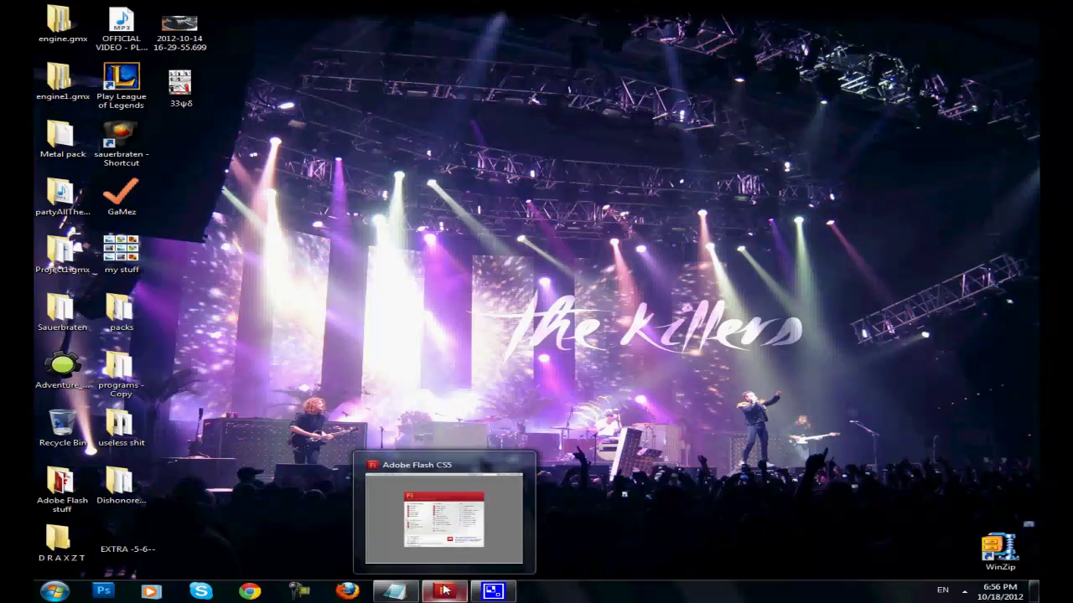
pyautogui.click(445, 591)
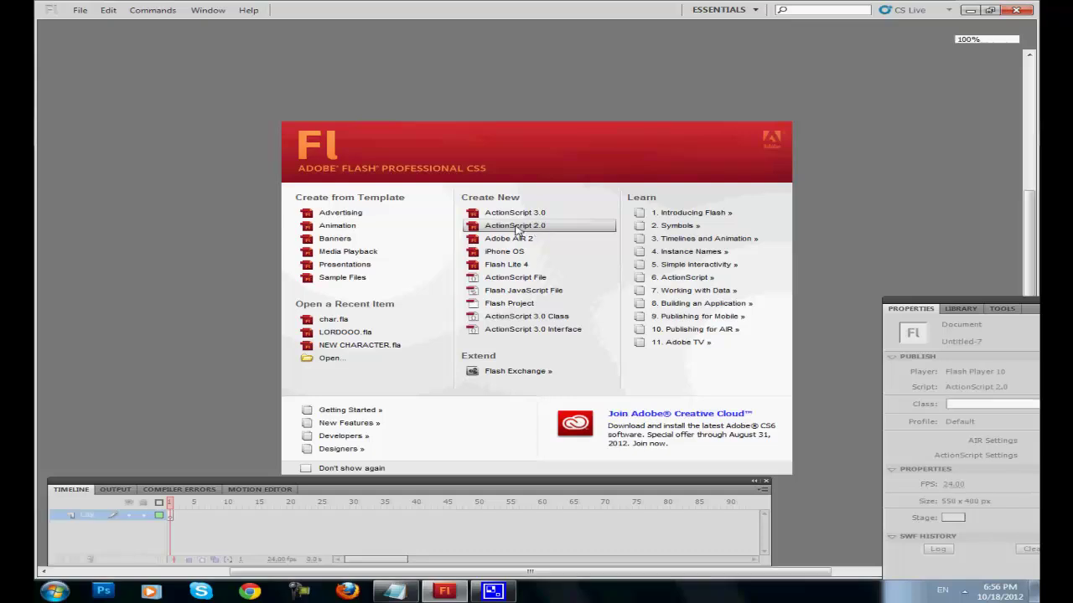
pyautogui.click(514, 227)
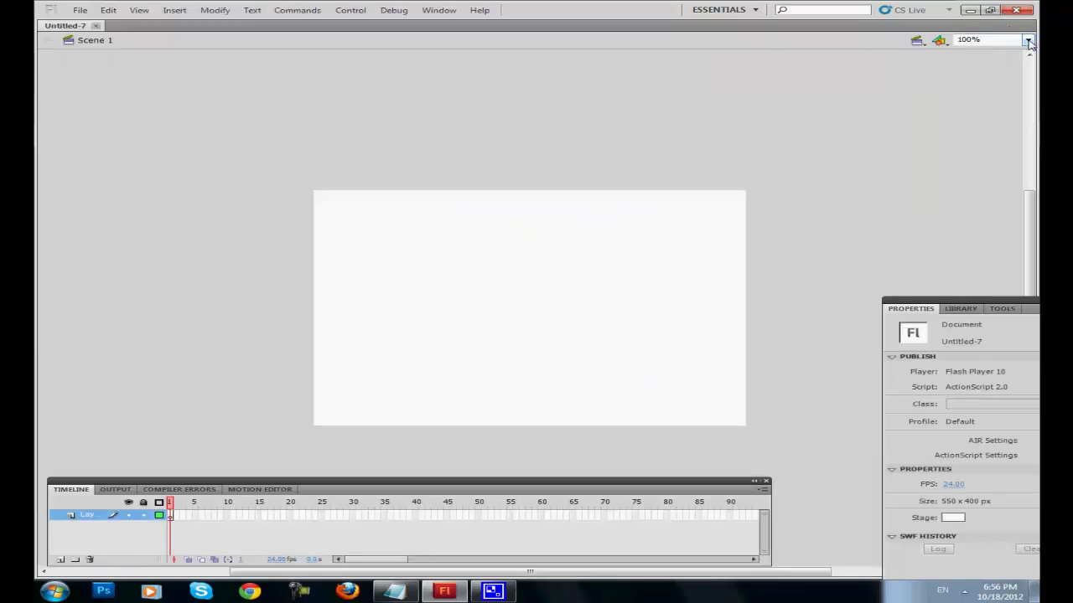
pyautogui.moveTo(993, 309); pyautogui.dragTo(897, 117)
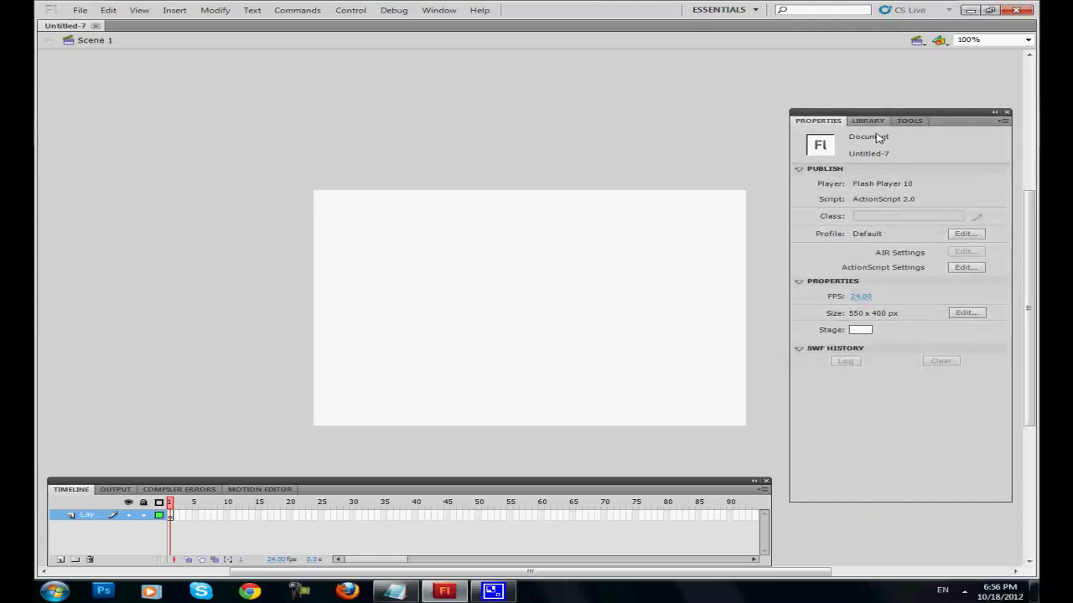
# Rename the document's only layer as player
pyautogui.doubleClick(91, 514)
pyautogui.write('player')
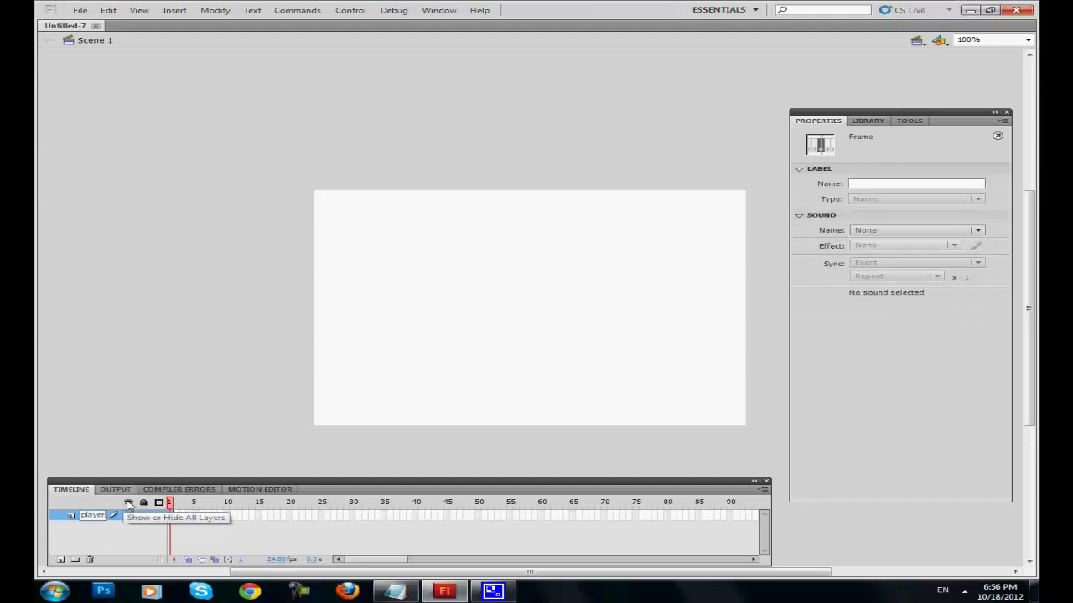
pyautogui.press('Return')
# Paint a black stick figure with head, body, arms and legs near the middle of the stage using the Brush tool
pyautogui.click(908, 120)
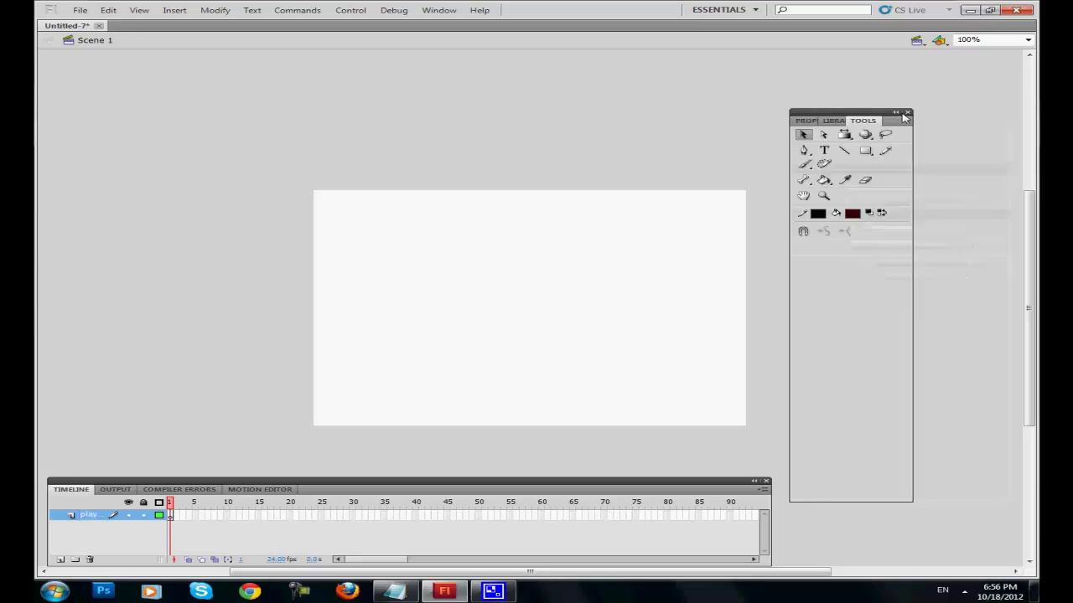
pyautogui.moveTo(863, 114); pyautogui.dragTo(954, 77)
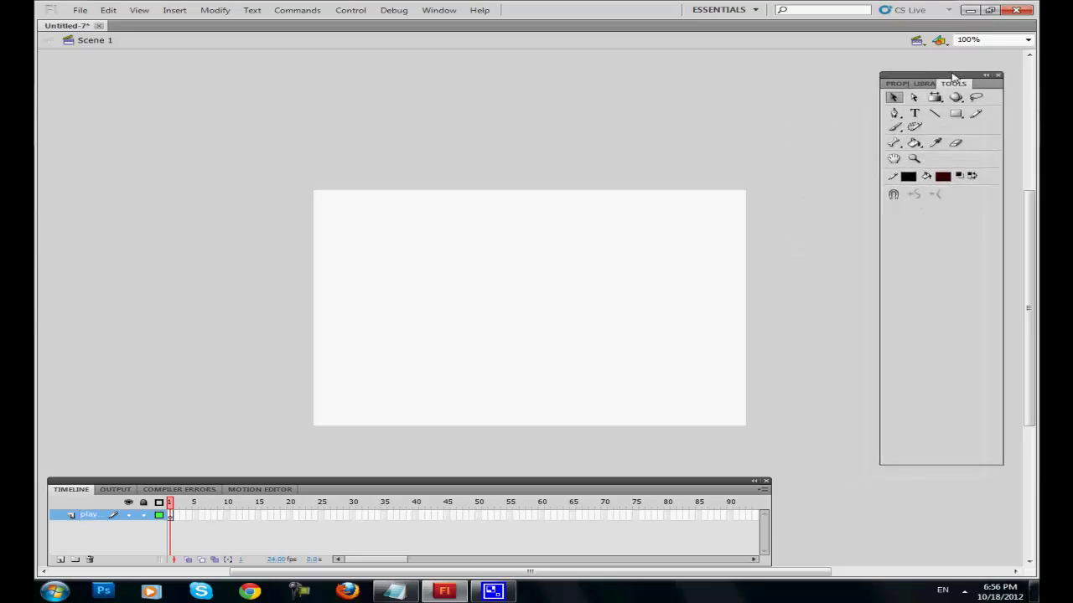
pyautogui.click(893, 126)
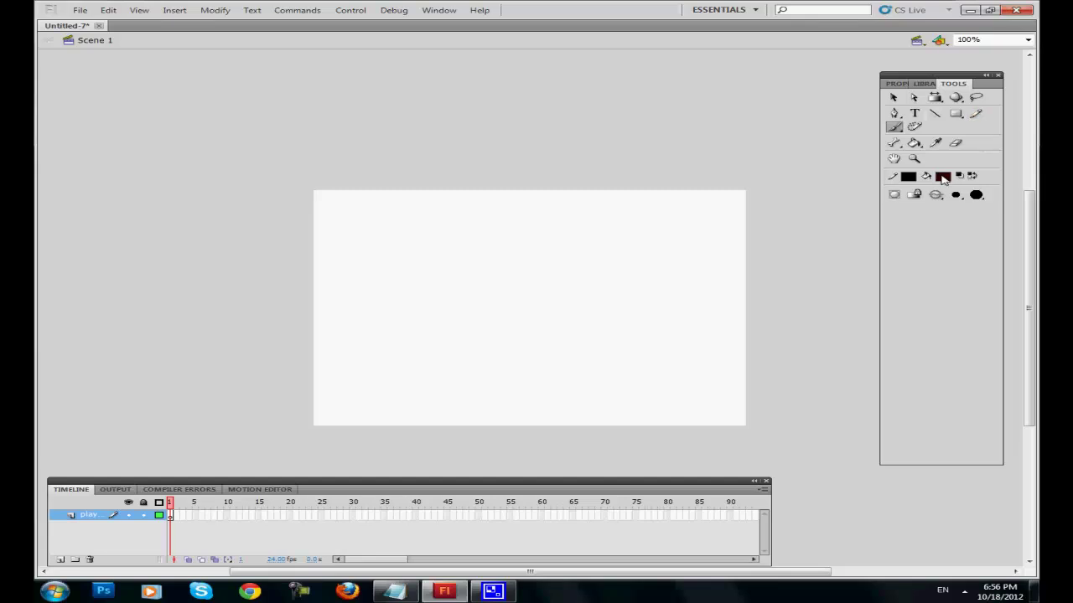
pyautogui.click(950, 184)
pyautogui.click(818, 202)
pyautogui.moveTo(489, 243)
pyautogui.mouseDown()
pyautogui.moveTo(506, 276)
pyautogui.moveTo(518, 243)
pyautogui.moveTo(492, 239)
pyautogui.moveTo(501, 276)
pyautogui.moveTo(469, 308)
pyautogui.mouseUp()
pyautogui.moveTo(506, 273); pyautogui.dragTo(542, 312)
pyautogui.moveTo(503, 277); pyautogui.dragTo(485, 348)
pyautogui.moveTo(497, 309); pyautogui.dragTo(524, 350)
# Convert the whole stick figure to a Movie Clip symbol named player with its registration point at the bottom centre
pyautogui.click(894, 98)
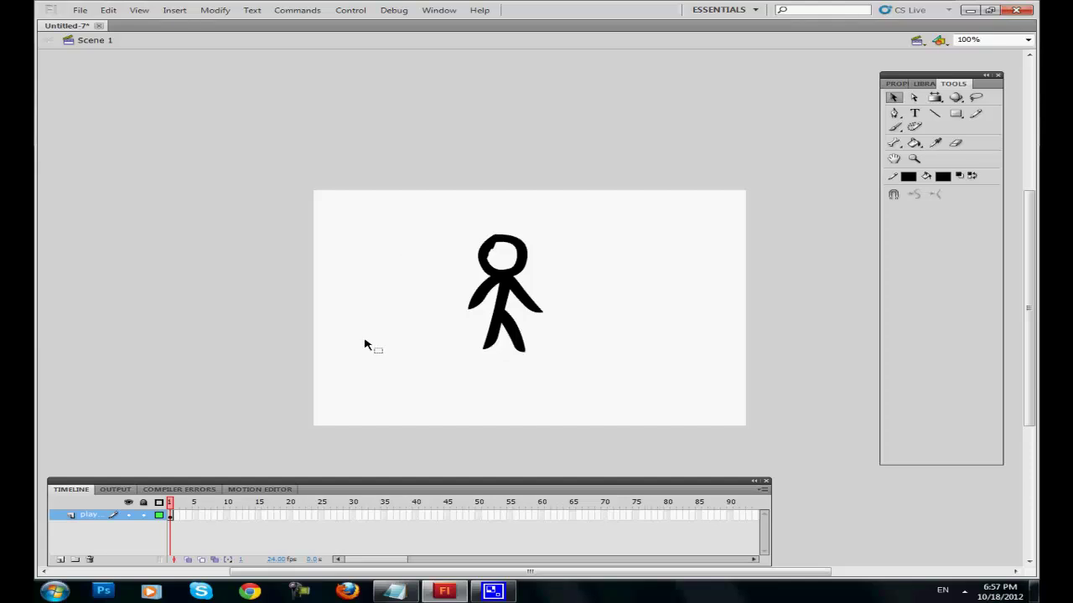
pyautogui.moveTo(457, 215); pyautogui.dragTo(597, 358)
pyautogui.click(304, 153)
pyautogui.moveTo(397, 196); pyautogui.dragTo(710, 424)
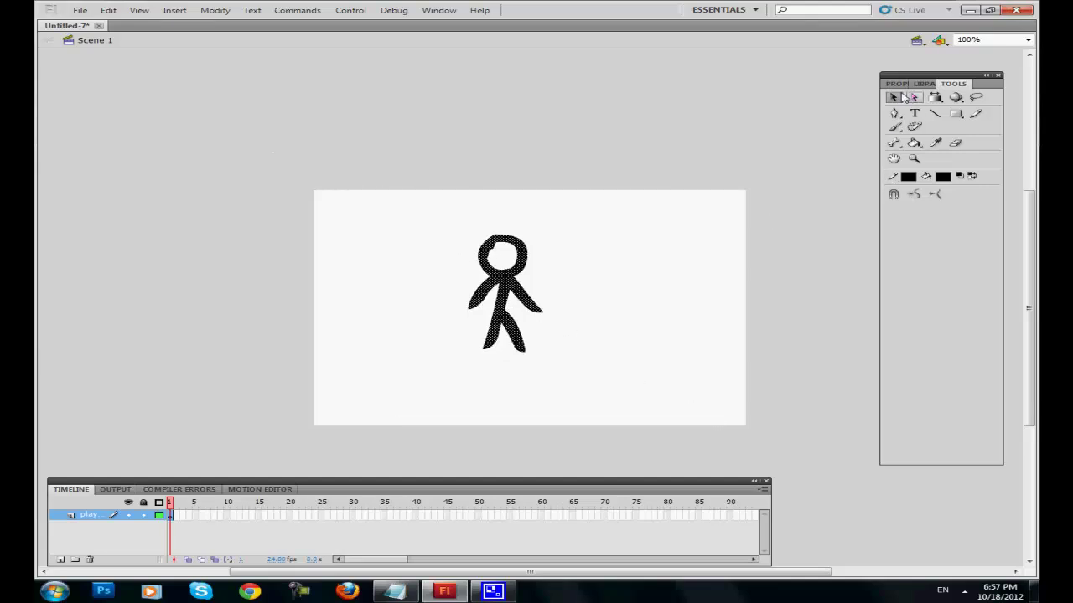
pyautogui.click(381, 225)
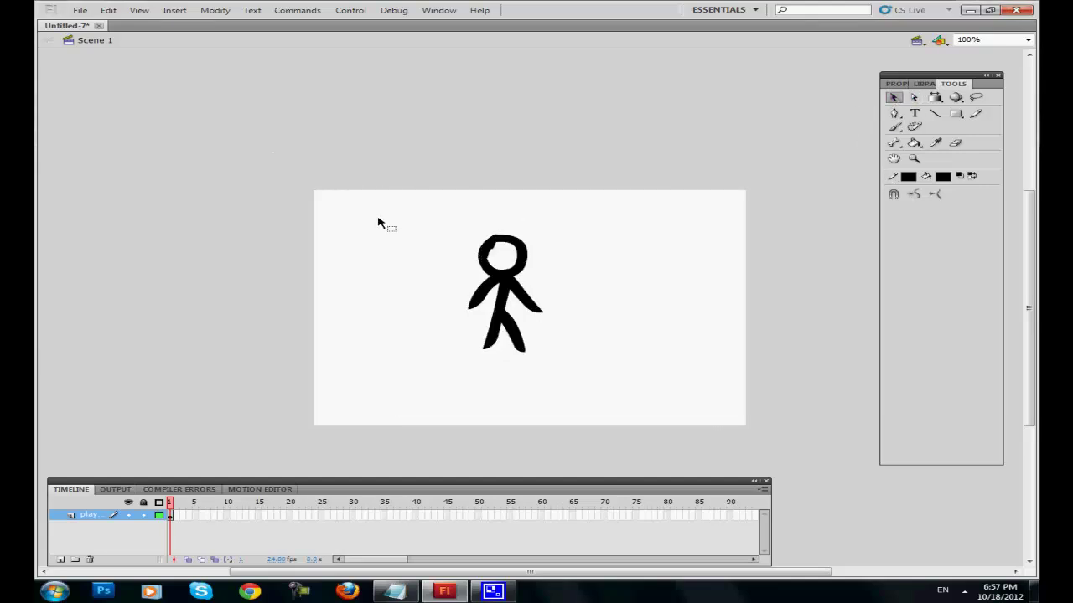
pyautogui.moveTo(352, 182); pyautogui.dragTo(662, 399)
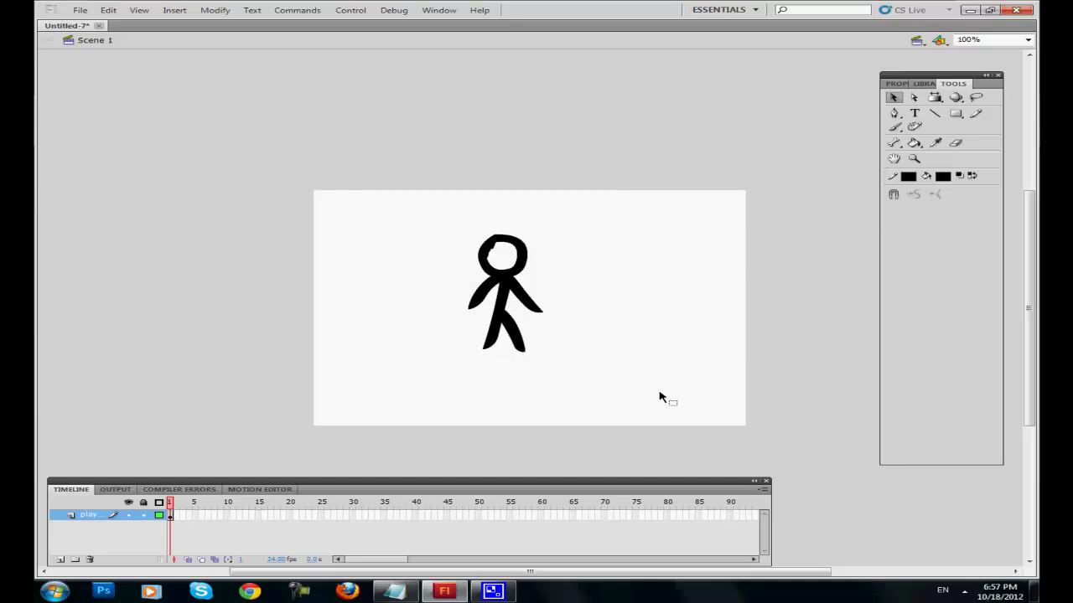
pyautogui.rightClick(505, 284)
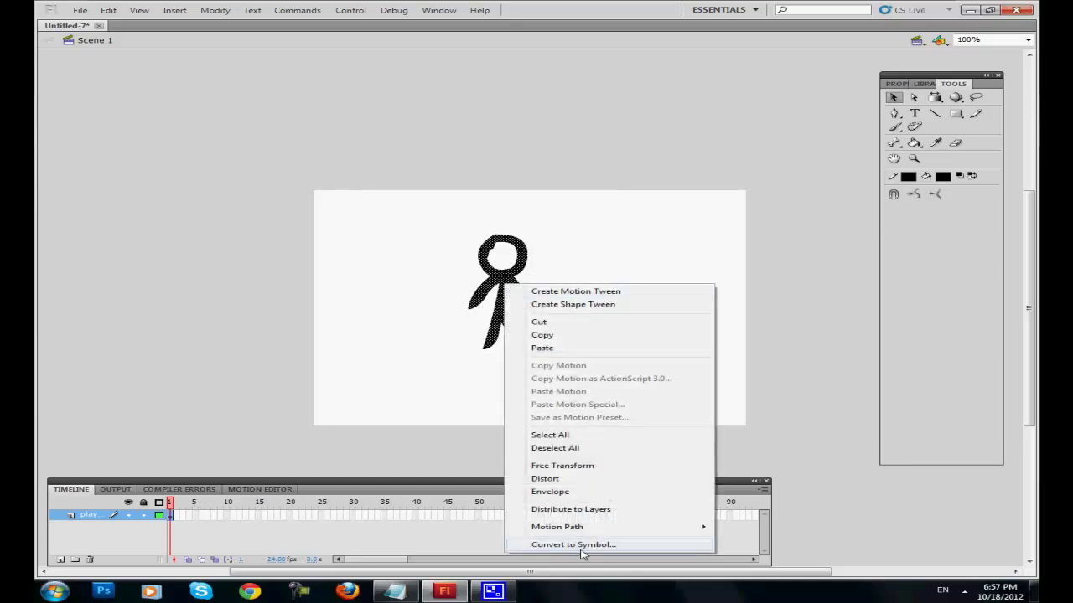
pyautogui.click(573, 545)
pyautogui.write('player')
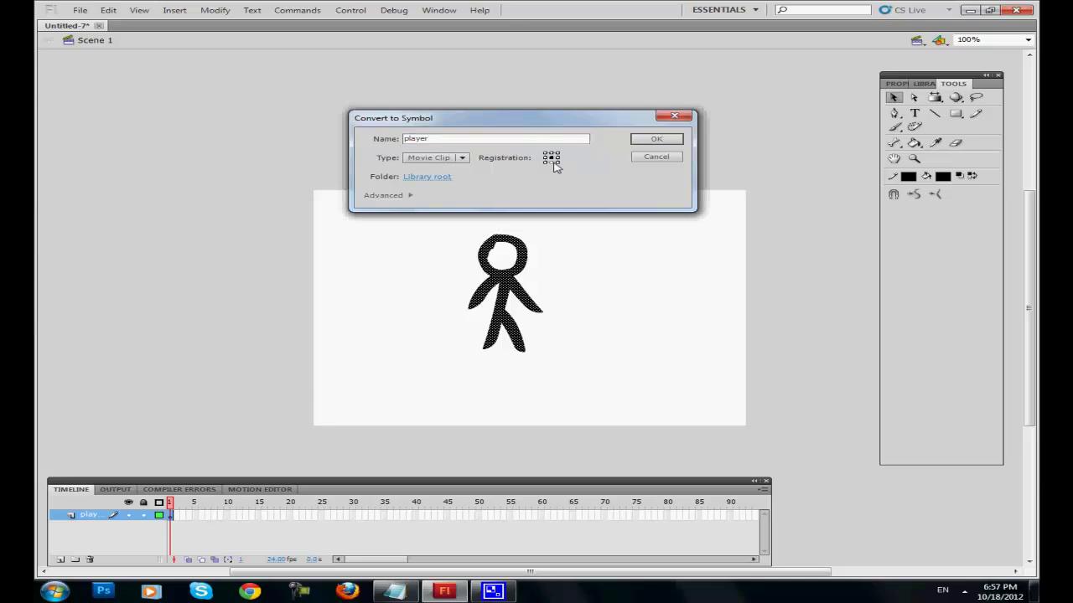
pyautogui.click(647, 138)
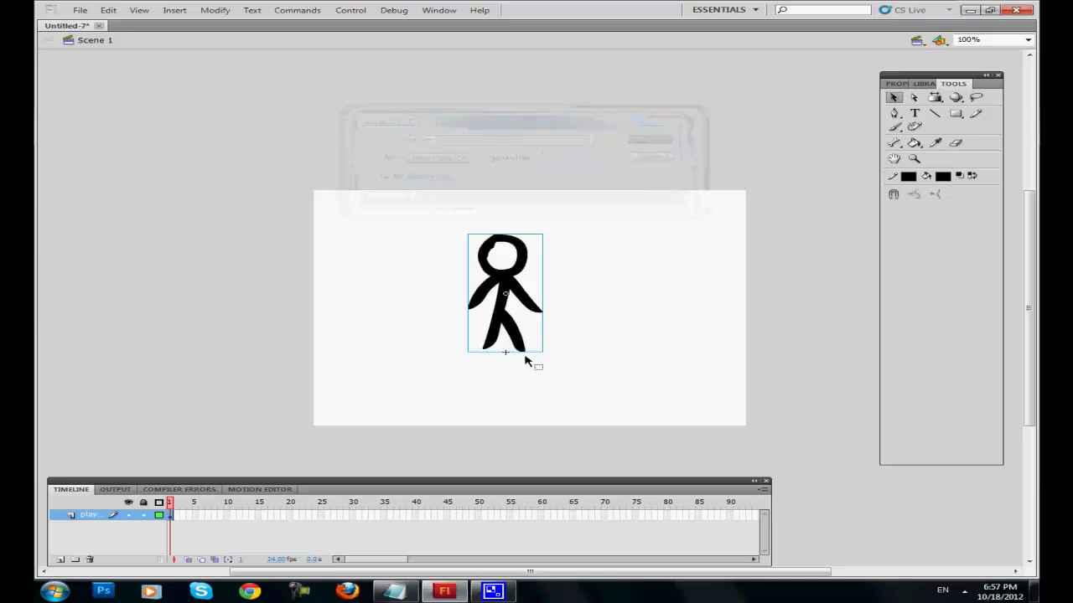
# Open the player symbol for editing and add keyframes at frames 2 and 3 of its layer
pyautogui.click(506, 285)
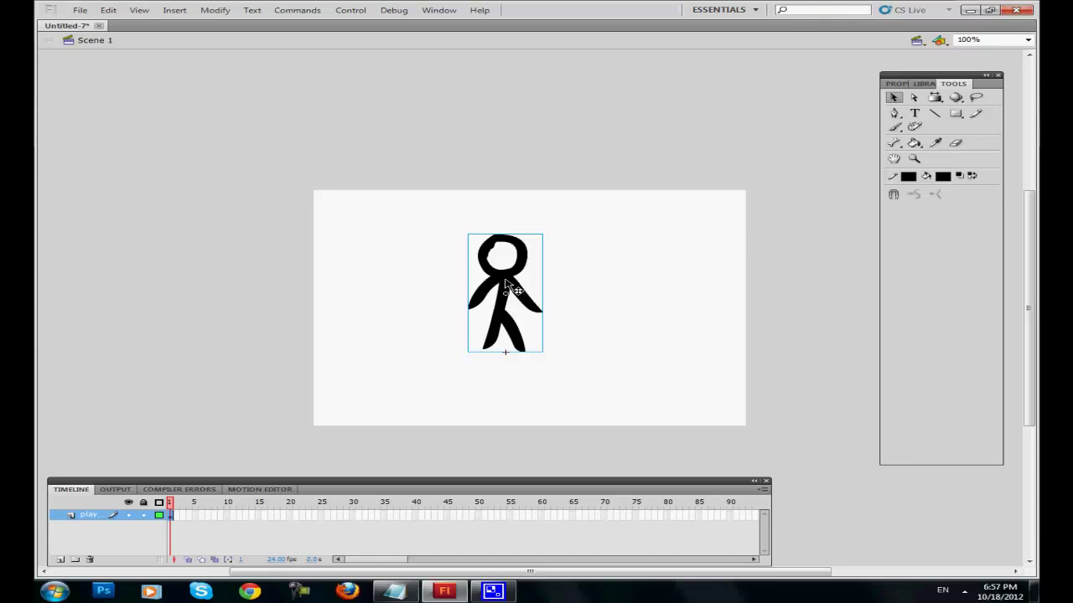
pyautogui.doubleClick(506, 284)
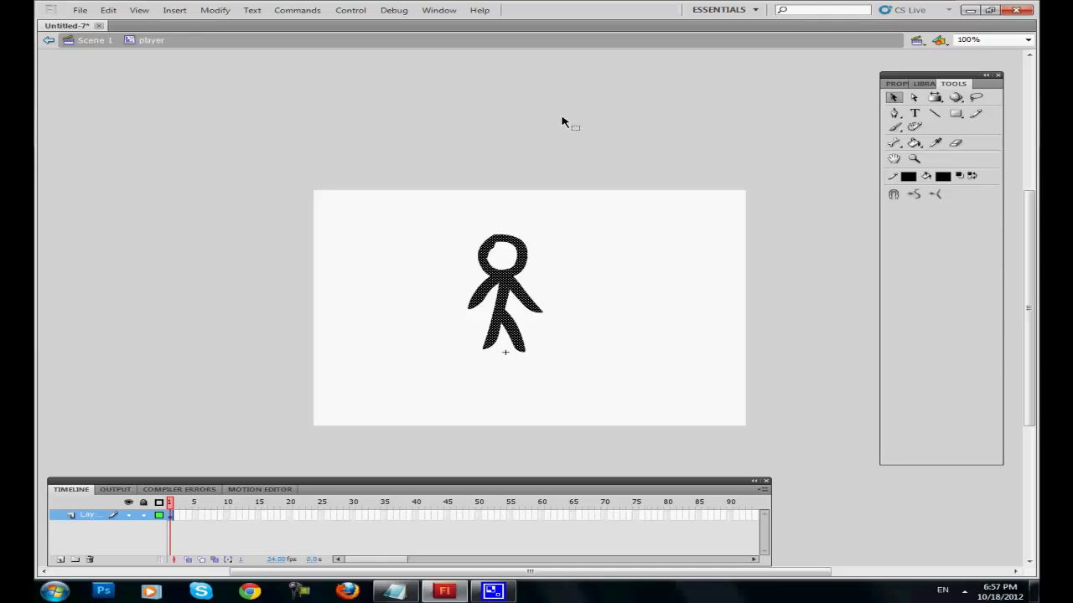
pyautogui.click(183, 514)
pyautogui.press('F6')
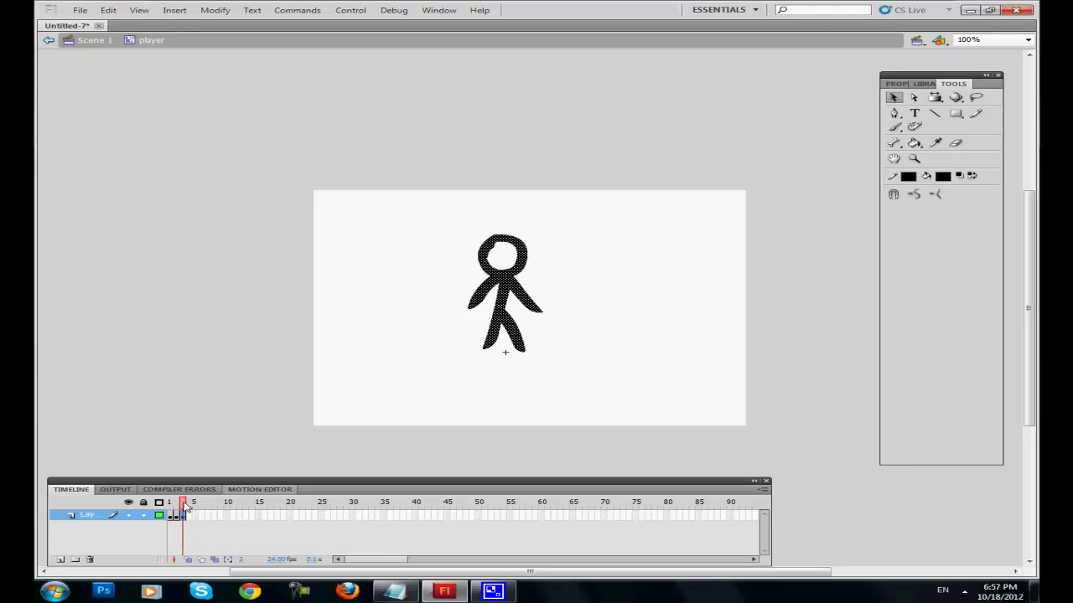
# Convert the stick figure in frame 1 to a Movie Clip symbol named player_walking with bottom-centre registration
pyautogui.moveTo(183, 503); pyautogui.dragTo(168, 501)
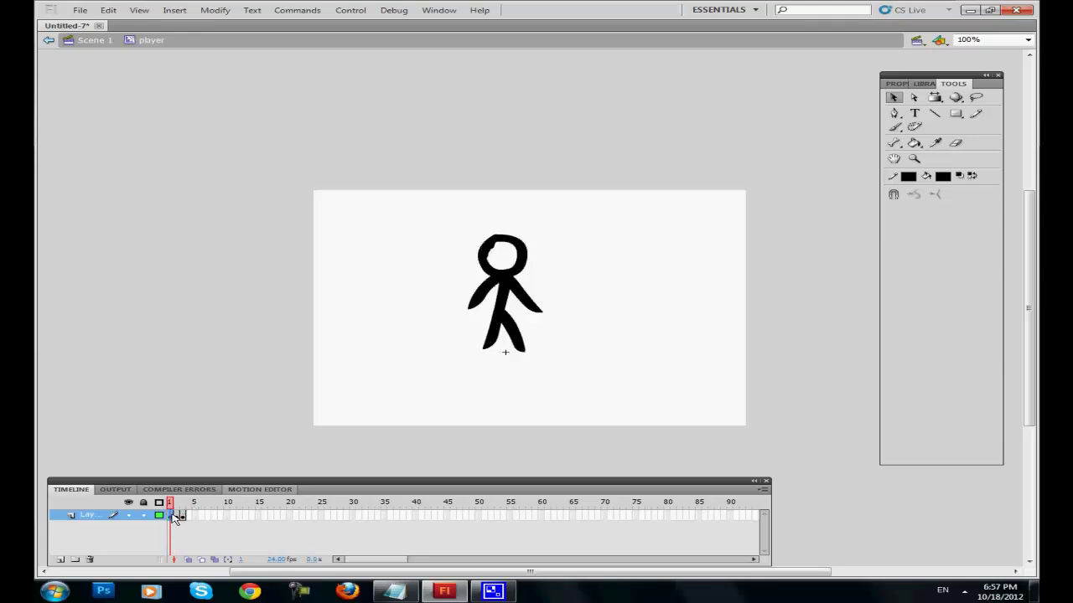
pyautogui.click(174, 515)
pyautogui.click(456, 215)
pyautogui.moveTo(412, 195); pyautogui.dragTo(597, 380)
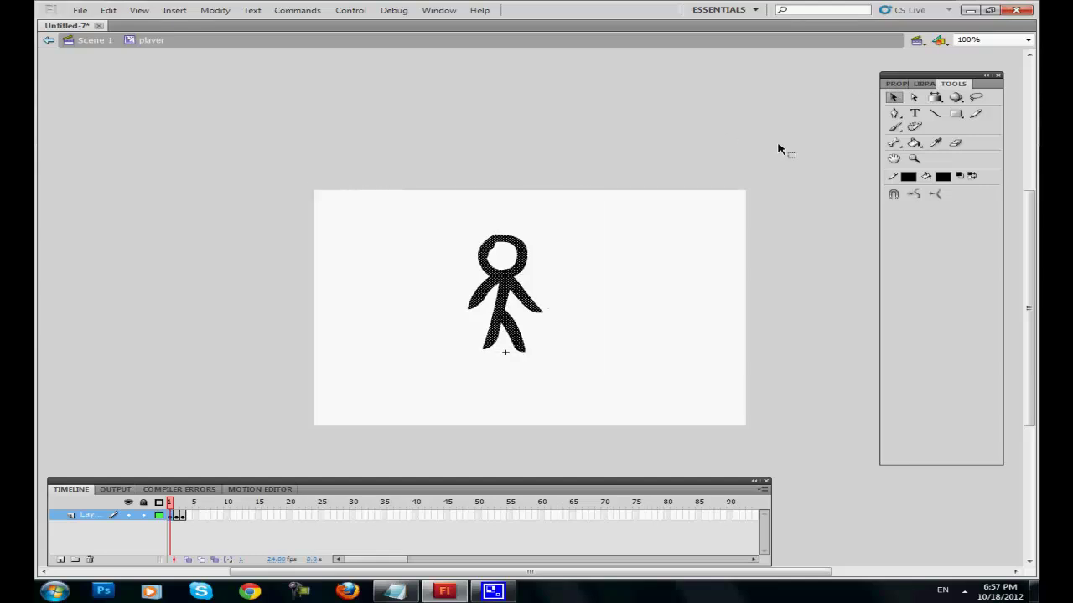
pyautogui.click(352, 172)
pyautogui.moveTo(371, 185); pyautogui.dragTo(615, 393)
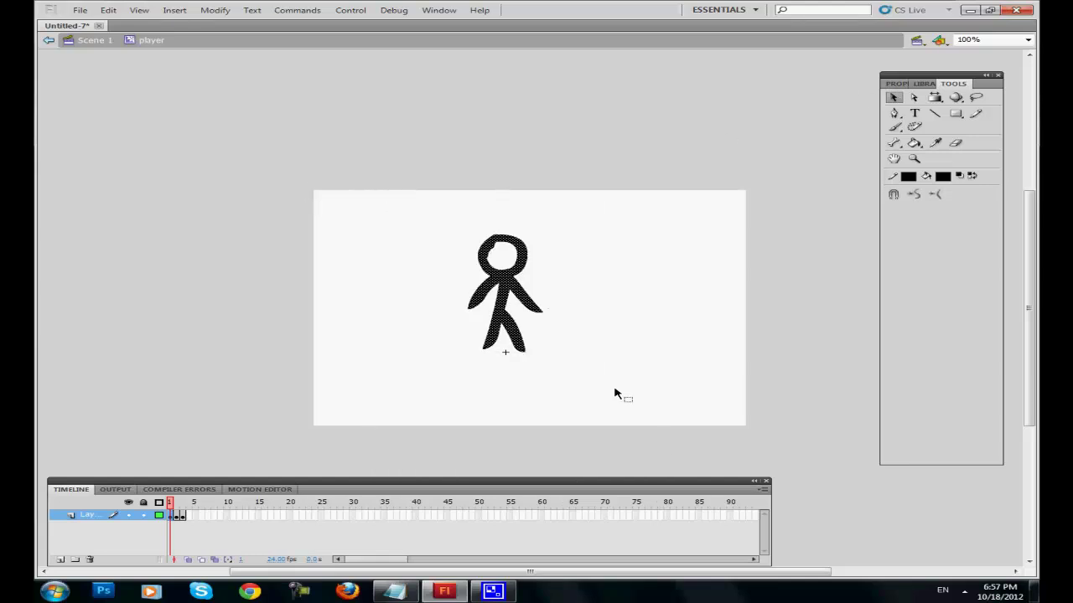
pyautogui.rightClick(502, 297)
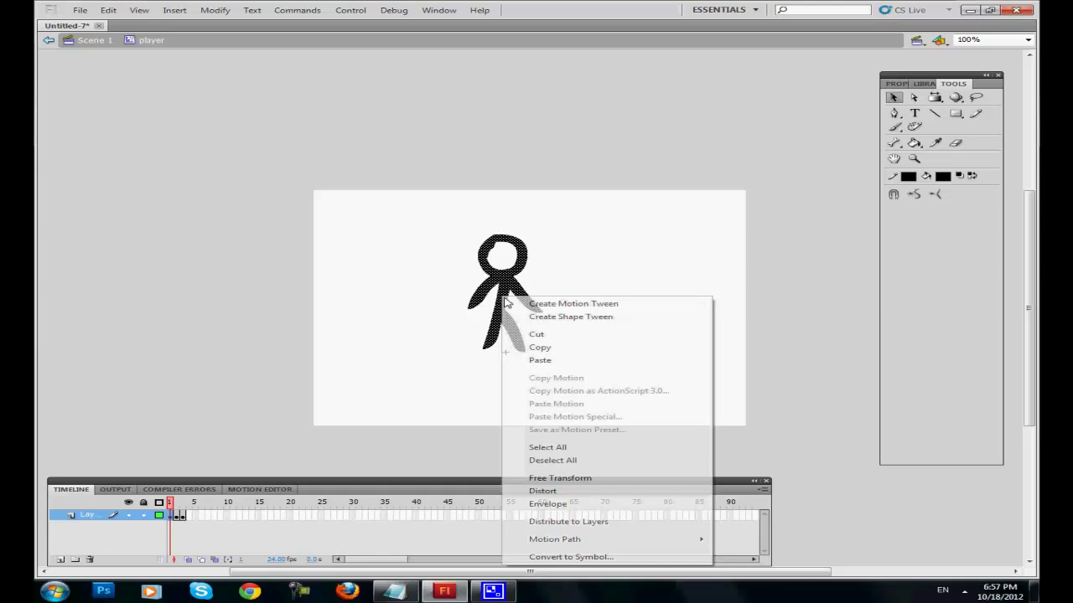
pyautogui.click(559, 557)
pyautogui.write('player_walking')
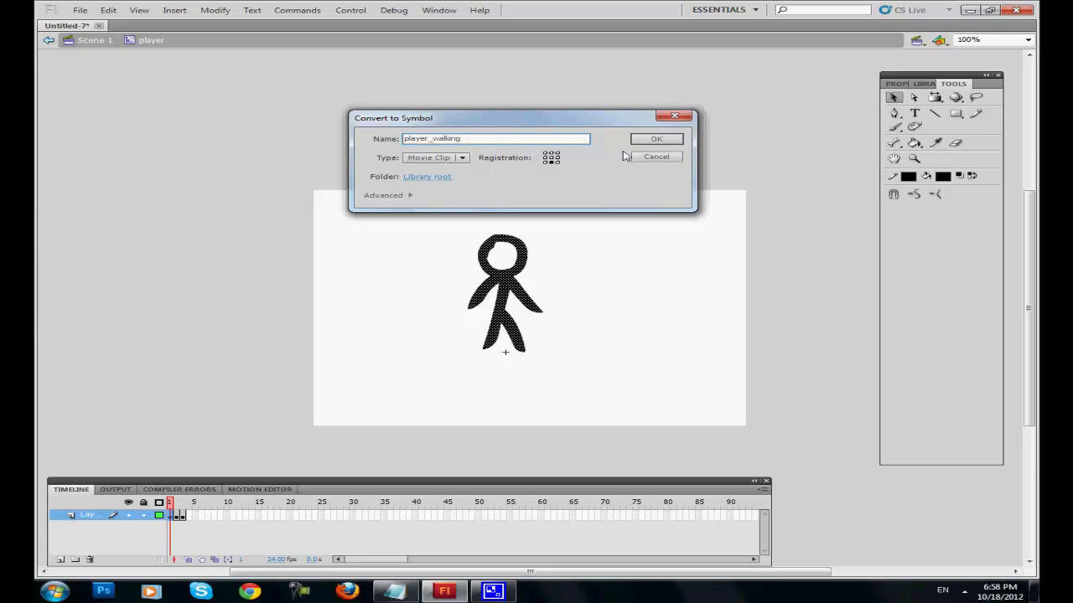
pyautogui.click(648, 143)
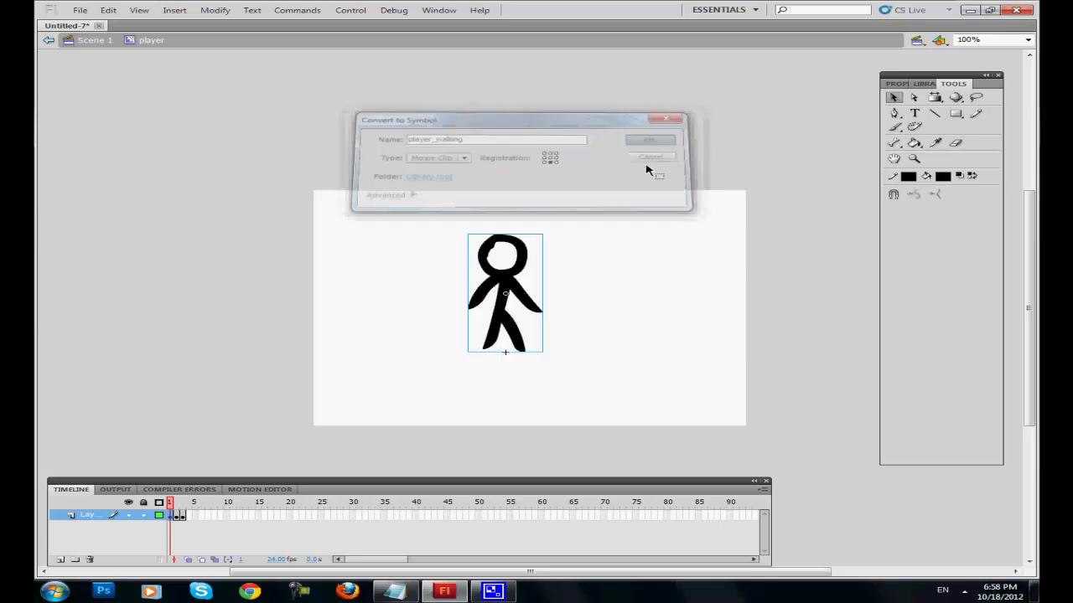
# Open the player_walking symbol for editing, add a keyframe at frame 2 and turn on onion skinning
pyautogui.doubleClick(509, 289)
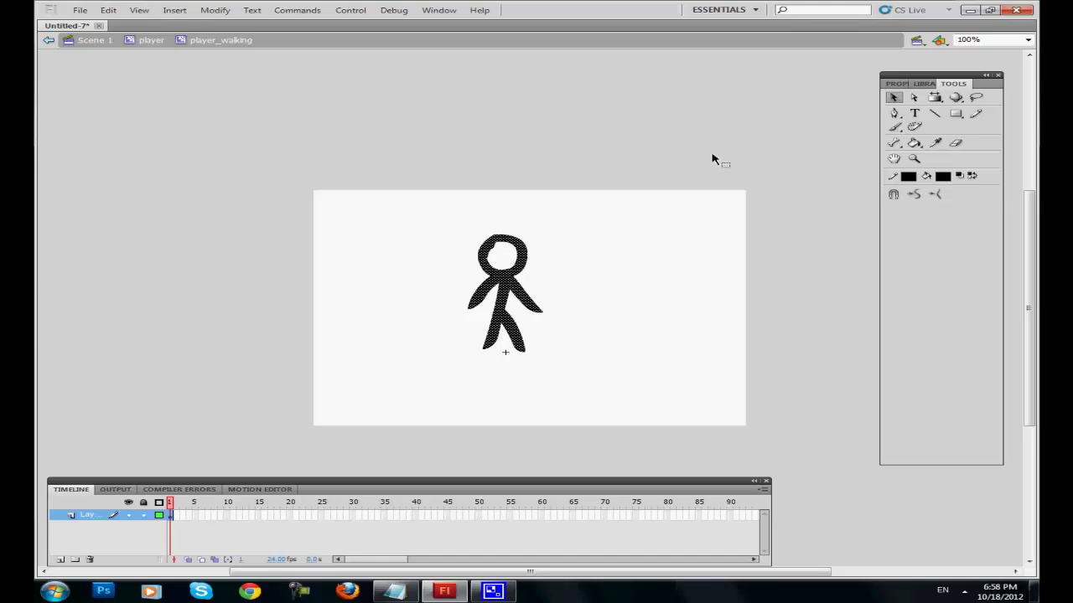
pyautogui.click(772, 141)
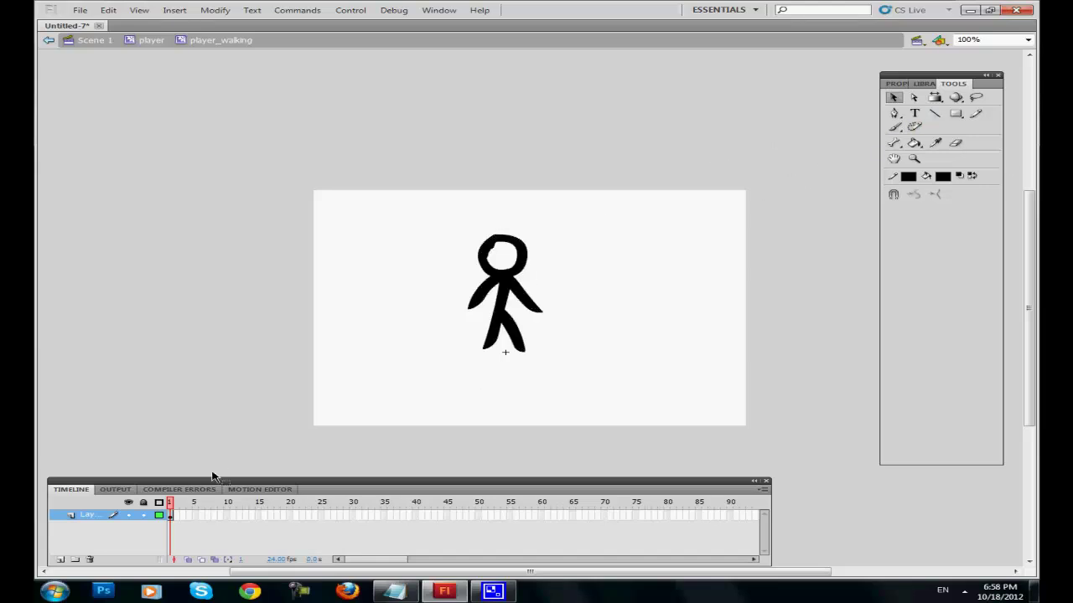
pyautogui.click(172, 515)
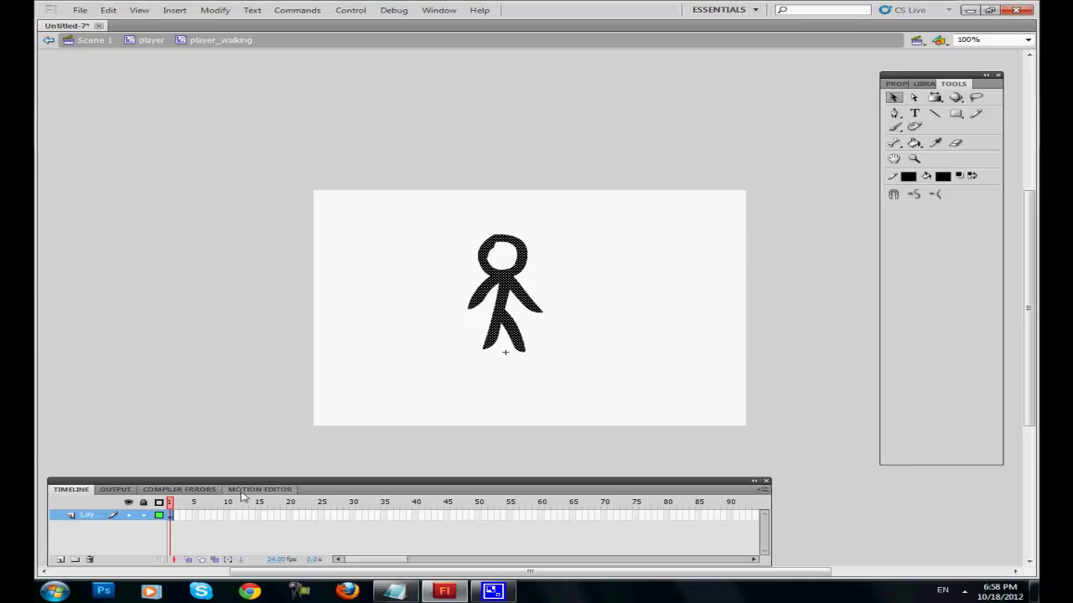
pyautogui.press('F6')
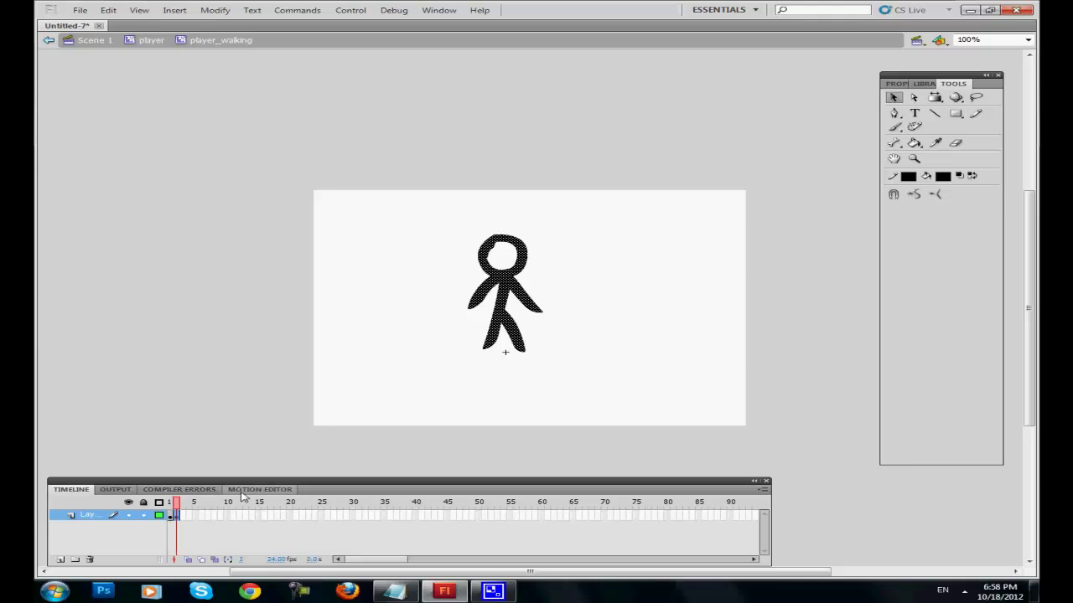
pyautogui.click(189, 560)
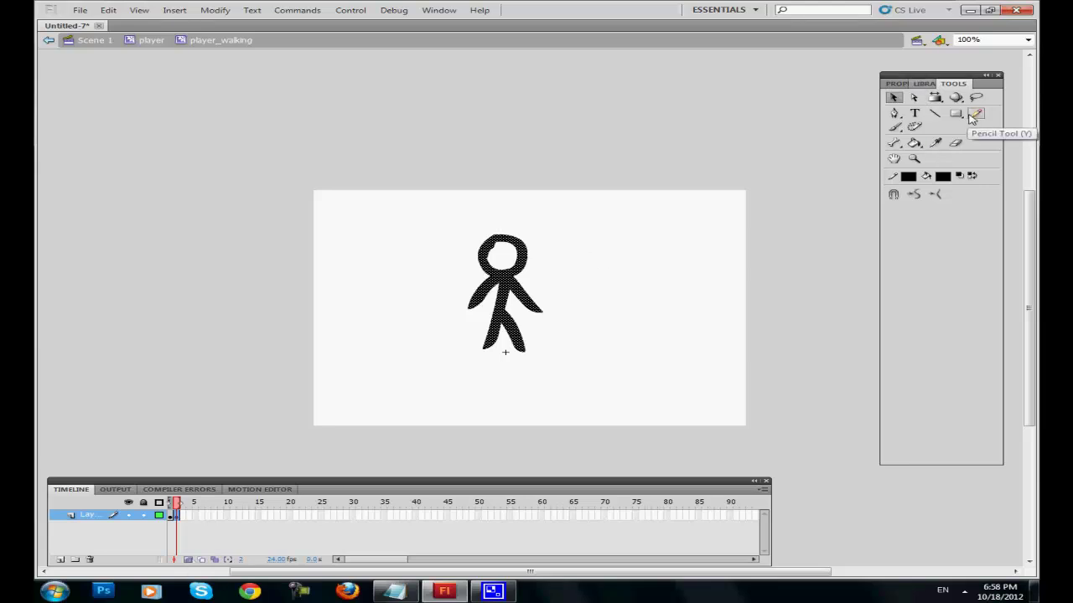
# Erase the figure's body and limbs in frame 2 and repaint them in a walking pose with the rear leg raised
pyautogui.click(955, 142)
pyautogui.moveTo(480, 342)
pyautogui.mouseDown()
pyautogui.moveTo(514, 328)
pyautogui.moveTo(457, 326)
pyautogui.moveTo(531, 299)
pyautogui.moveTo(459, 283)
pyautogui.moveTo(414, 323)
pyautogui.moveTo(518, 328)
pyautogui.moveTo(523, 350)
pyautogui.mouseUp()
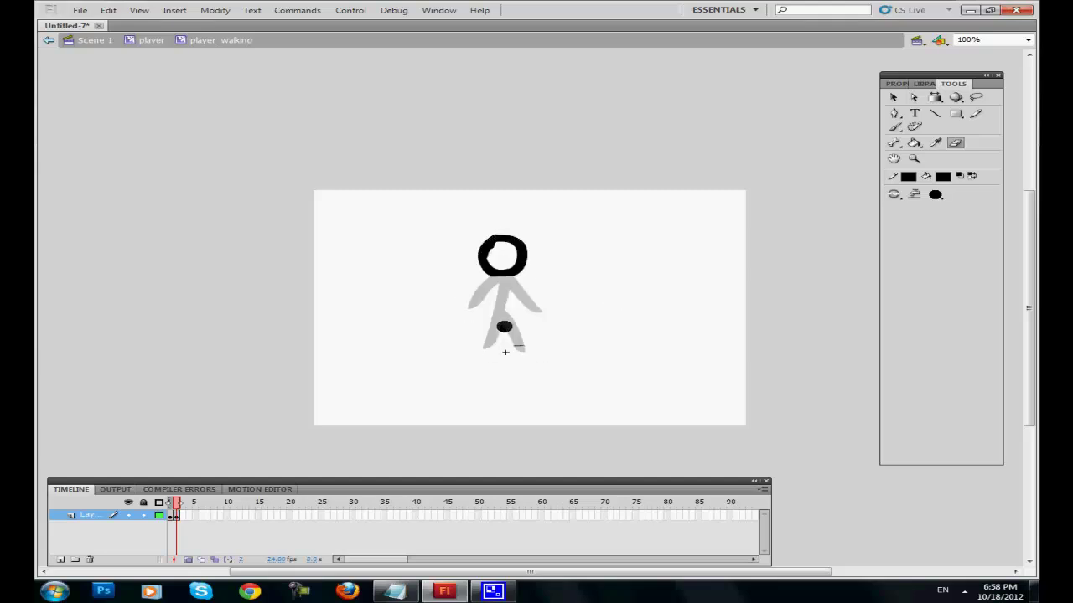
pyautogui.click(894, 127)
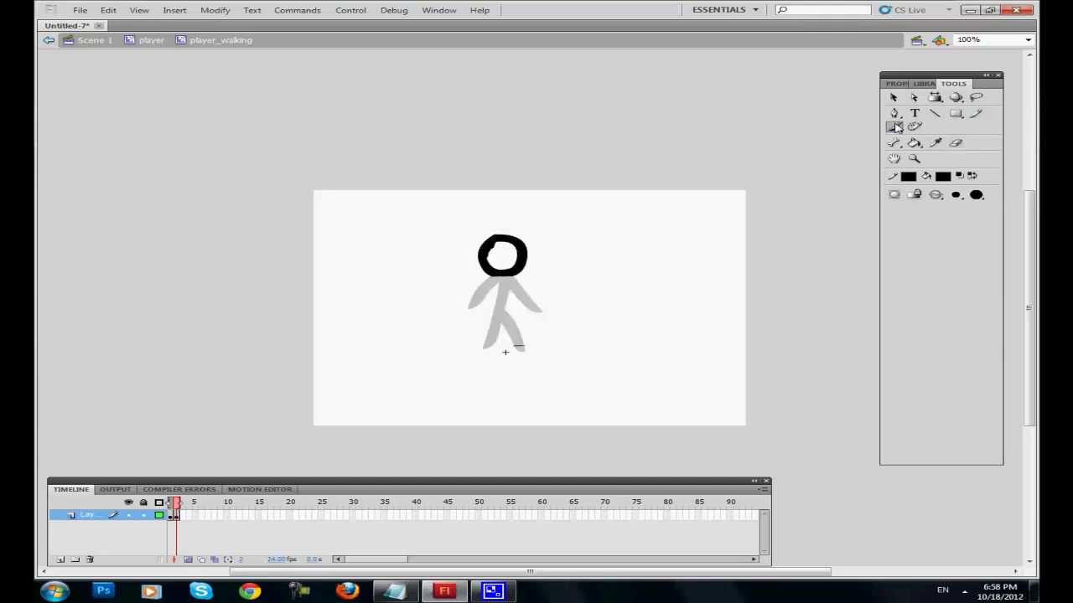
pyautogui.moveTo(504, 274)
pyautogui.mouseDown()
pyautogui.moveTo(491, 327)
pyautogui.moveTo(471, 331)
pyautogui.moveTo(503, 314)
pyautogui.moveTo(521, 345)
pyautogui.mouseUp()
pyautogui.moveTo(509, 281)
pyautogui.mouseDown()
pyautogui.moveTo(544, 300)
pyautogui.moveTo(494, 285)
pyautogui.moveTo(474, 307)
pyautogui.mouseUp()
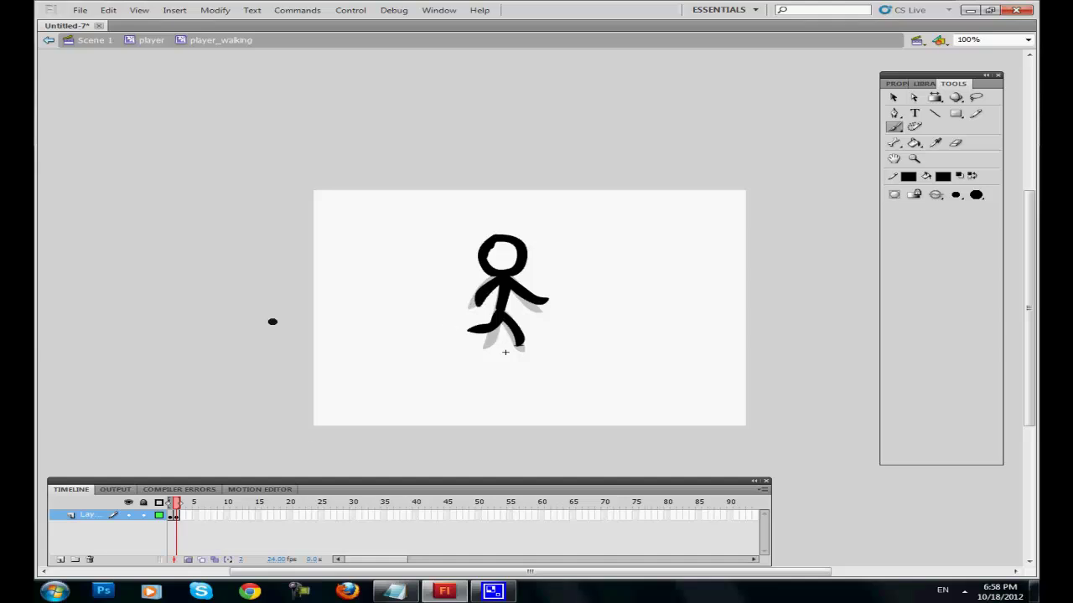
# Add a keyframe at frame 3, erase the figure's body and limbs and repaint them in a wider stride
pyautogui.click(187, 516)
pyautogui.press('F6')
pyautogui.click(956, 143)
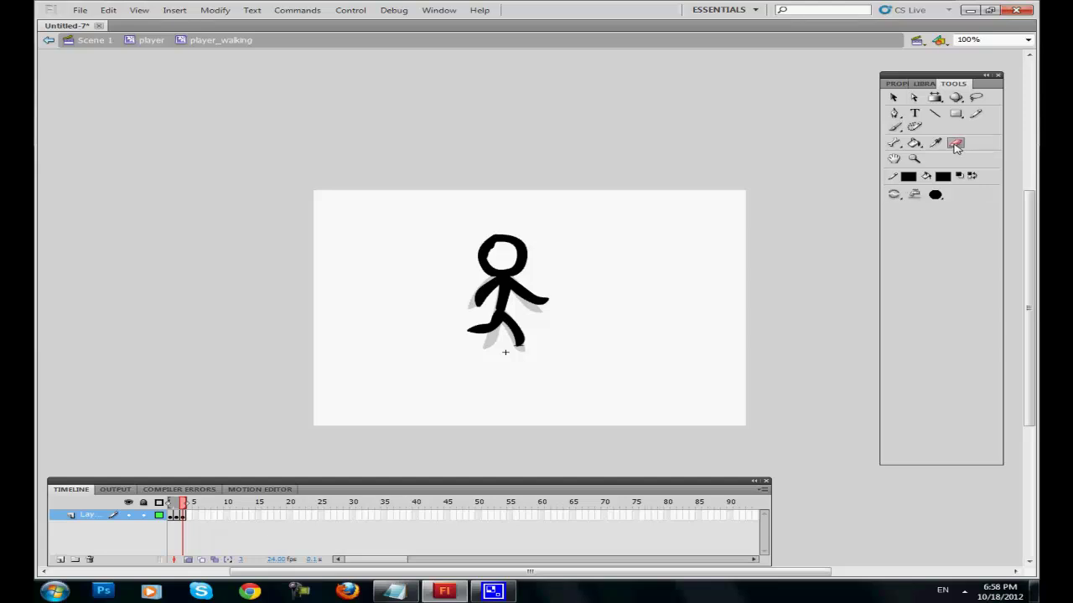
pyautogui.moveTo(545, 301)
pyautogui.mouseDown()
pyautogui.moveTo(441, 297)
pyautogui.moveTo(530, 286)
pyautogui.moveTo(490, 286)
pyautogui.moveTo(505, 281)
pyautogui.moveTo(571, 301)
pyautogui.moveTo(491, 343)
pyautogui.moveTo(532, 340)
pyautogui.moveTo(495, 333)
pyautogui.mouseUp()
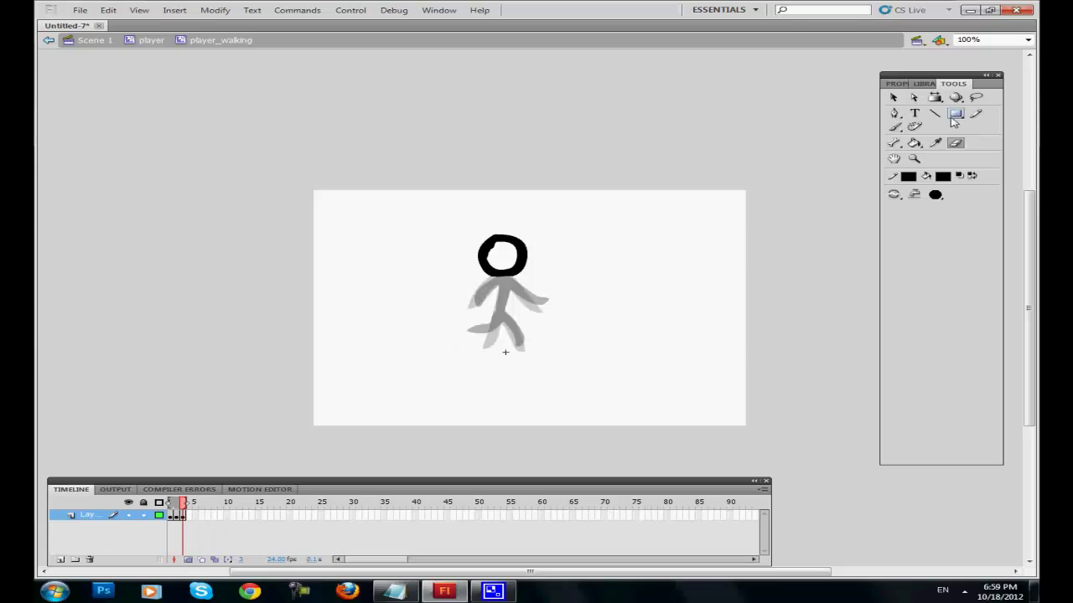
pyautogui.click(893, 127)
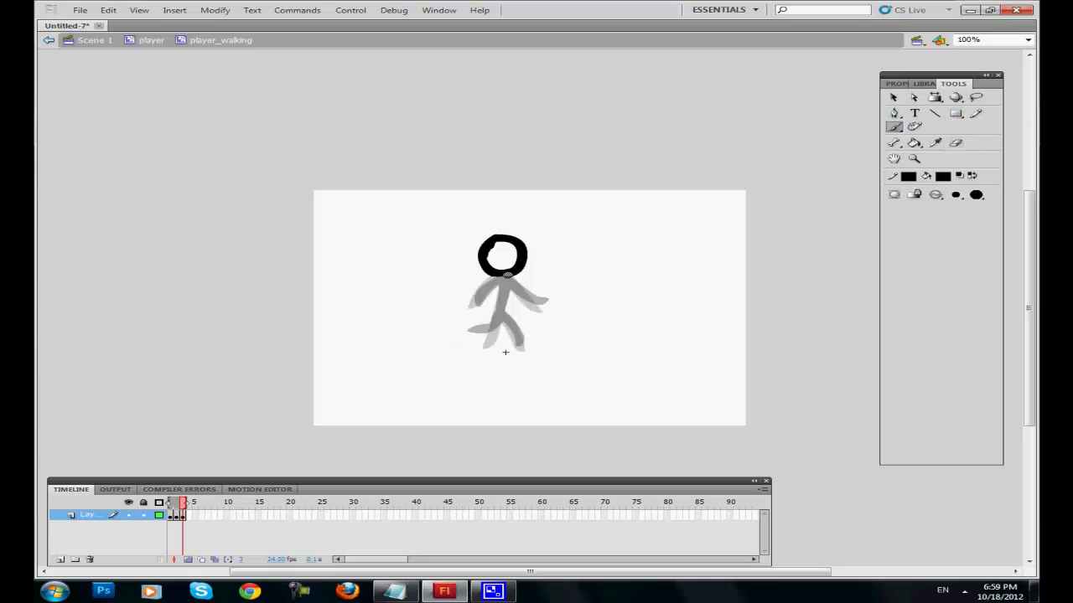
pyautogui.moveTo(507, 275)
pyautogui.mouseDown()
pyautogui.moveTo(491, 325)
pyautogui.moveTo(444, 332)
pyautogui.mouseUp()
pyautogui.moveTo(500, 312); pyautogui.dragTo(543, 344)
pyautogui.moveTo(508, 277)
pyautogui.mouseDown()
pyautogui.moveTo(531, 293)
pyautogui.moveTo(558, 290)
pyautogui.mouseUp()
pyautogui.moveTo(487, 279); pyautogui.dragTo(463, 297)
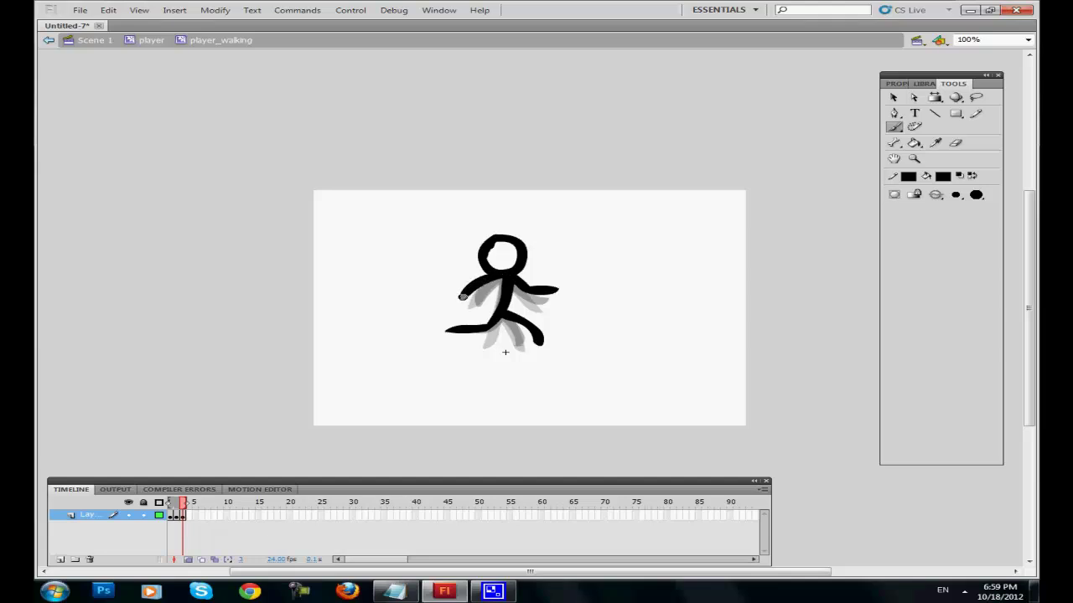
# Add a keyframe at frame 4 and erase the figure's body and limbs, keeping only the head
pyautogui.press('F6')
pyautogui.click(956, 143)
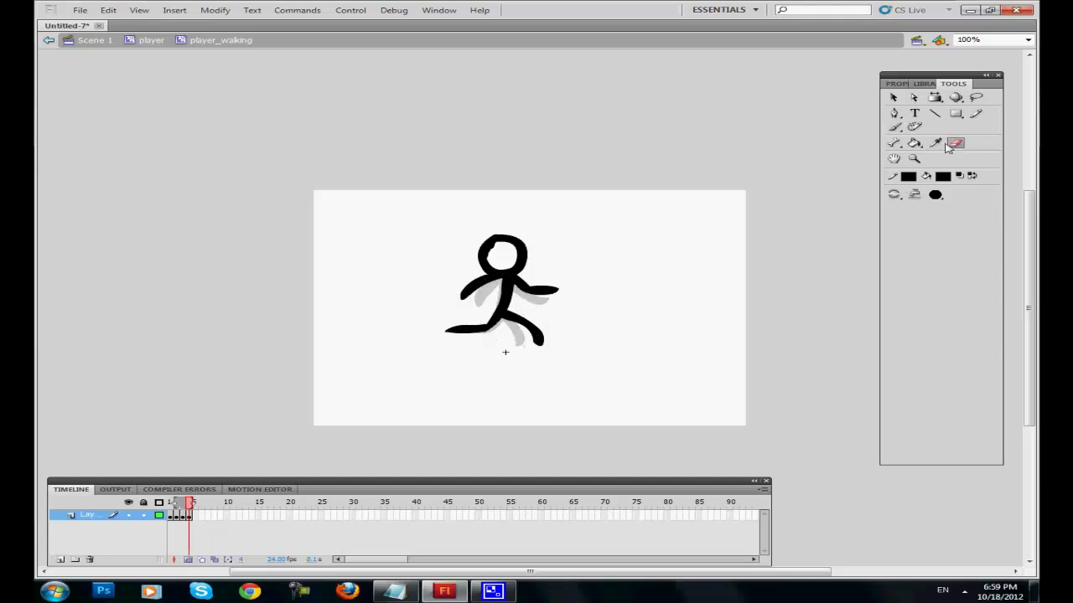
pyautogui.moveTo(471, 275)
pyautogui.mouseDown()
pyautogui.moveTo(542, 281)
pyautogui.moveTo(478, 281)
pyautogui.moveTo(461, 293)
pyautogui.moveTo(477, 297)
pyautogui.moveTo(469, 310)
pyautogui.moveTo(439, 317)
pyautogui.moveTo(512, 294)
pyautogui.mouseUp()
pyautogui.moveTo(492, 343)
pyautogui.mouseDown()
pyautogui.moveTo(515, 315)
pyautogui.moveTo(481, 318)
pyautogui.mouseUp()
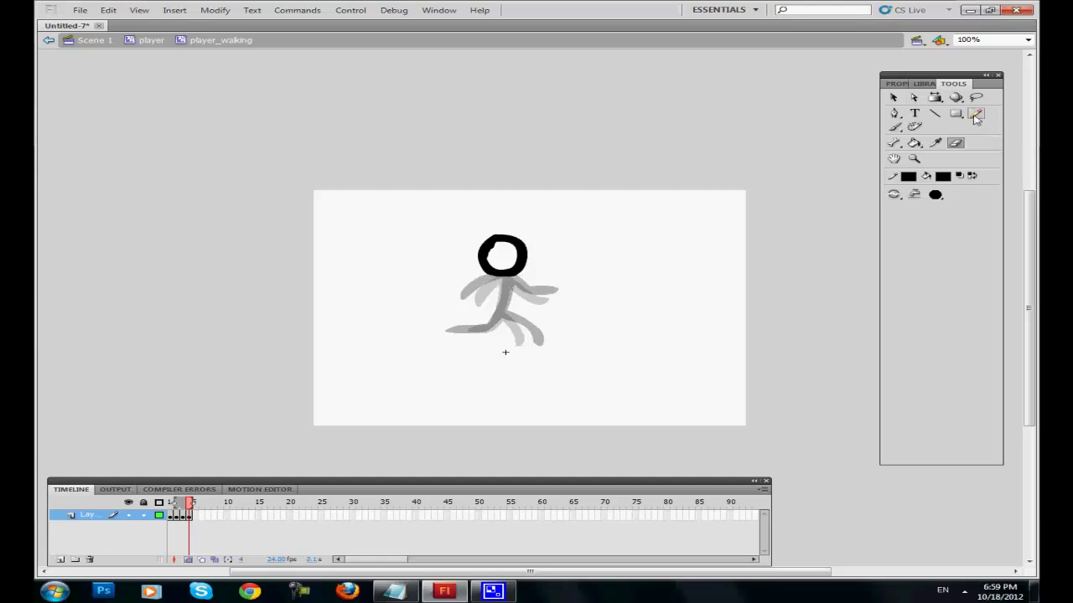
pyautogui.click(894, 126)
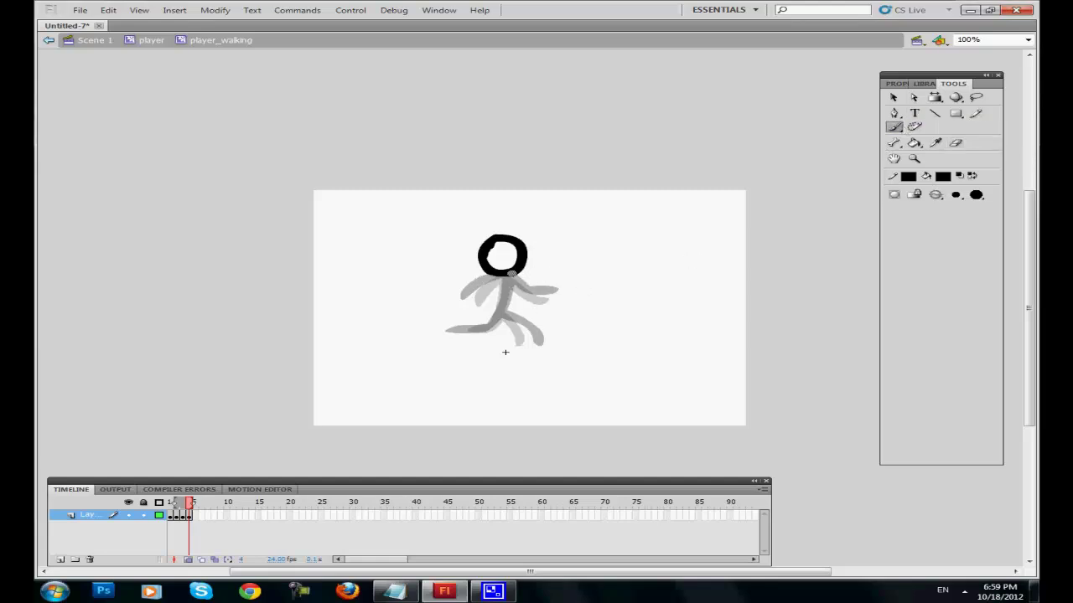
pyautogui.moveTo(506, 272); pyautogui.dragTo(578, 275)
pyautogui.moveTo(499, 274); pyautogui.dragTo(443, 293)
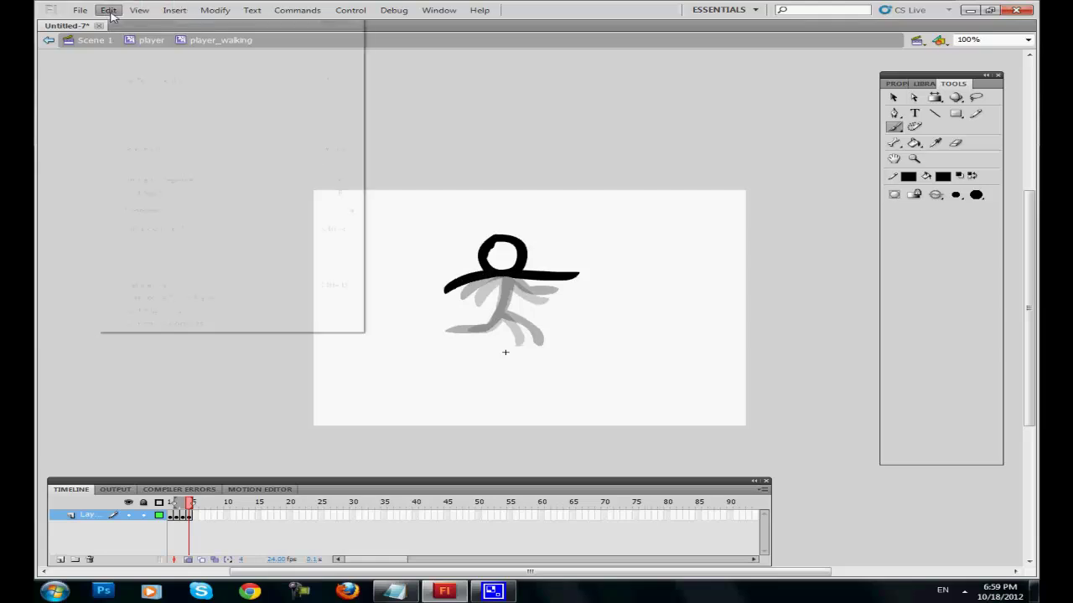
pyautogui.click(108, 9)
pyautogui.click(139, 24)
pyautogui.click(108, 9)
pyautogui.click(138, 24)
# Paint the body, outstretched arms and widely spread legs of the running pose in frame 4
pyautogui.moveTo(492, 270)
pyautogui.mouseDown()
pyautogui.moveTo(539, 281)
pyautogui.moveTo(561, 273)
pyautogui.moveTo(466, 275)
pyautogui.moveTo(446, 289)
pyautogui.moveTo(513, 297)
pyautogui.moveTo(513, 312)
pyautogui.moveTo(457, 313)
pyautogui.moveTo(528, 316)
pyautogui.moveTo(554, 342)
pyautogui.mouseUp()
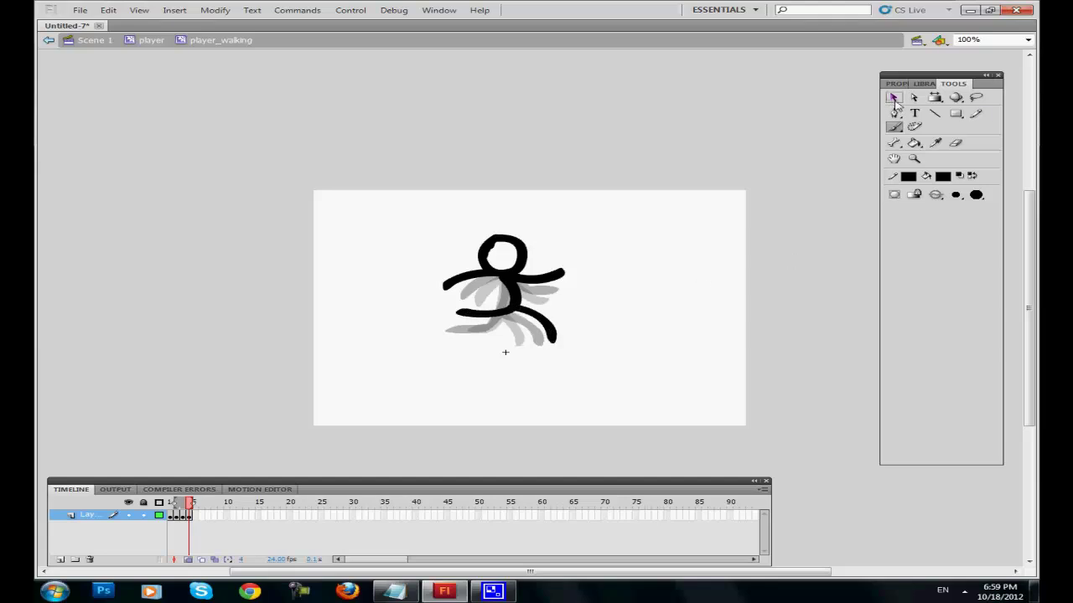
# Copy frames 2 to 4 of the walking animation and paste them at frame 5
pyautogui.click(178, 515)
pyautogui.click(191, 516)
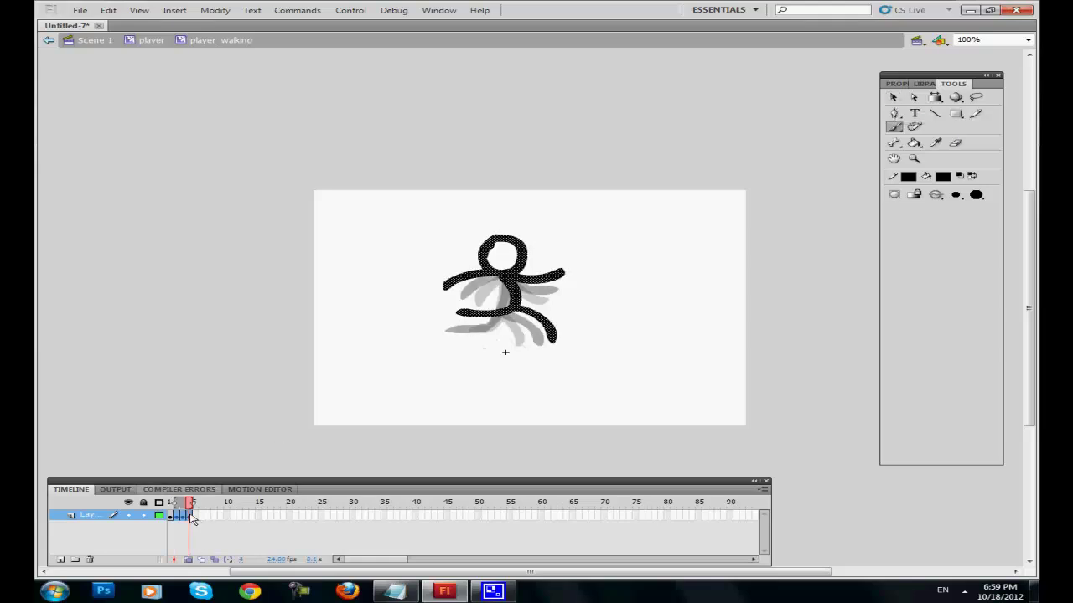
pyautogui.hotkey('ctrl', 'shift', 'a')
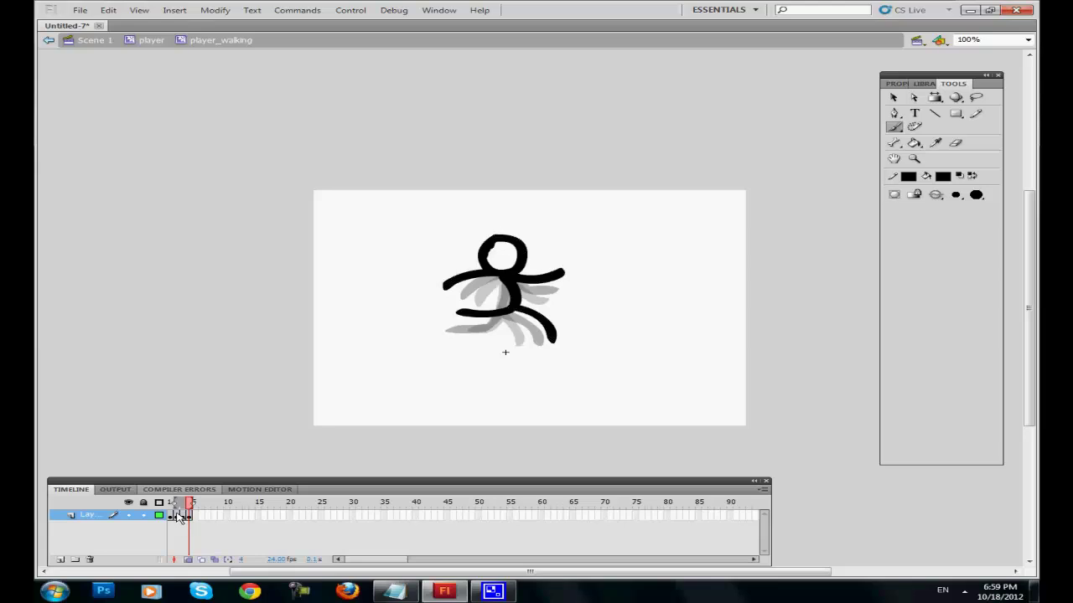
pyautogui.click(180, 517)
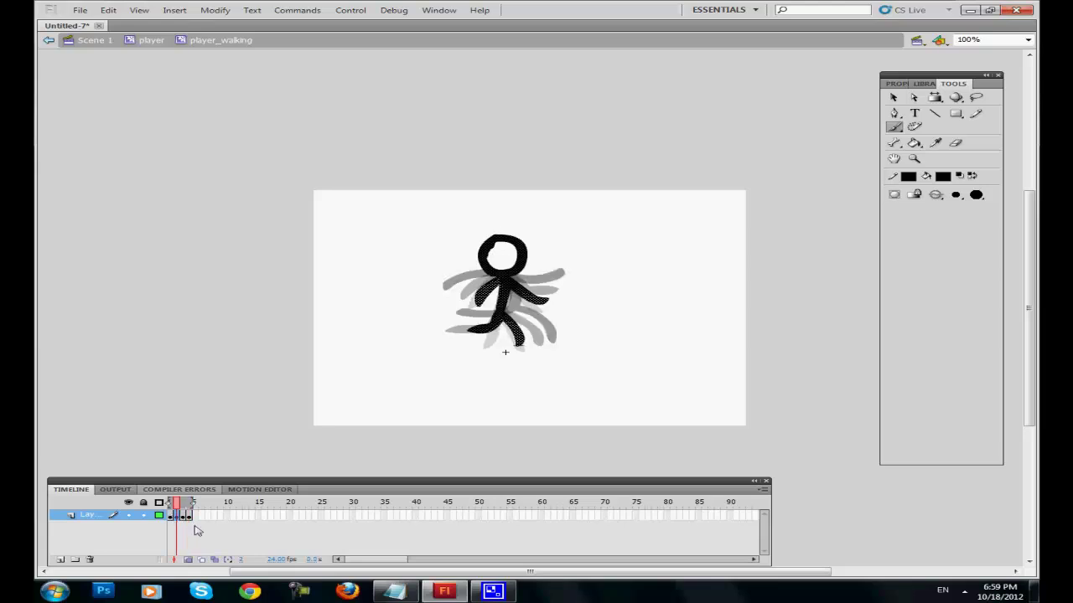
pyautogui.rightClick(191, 518)
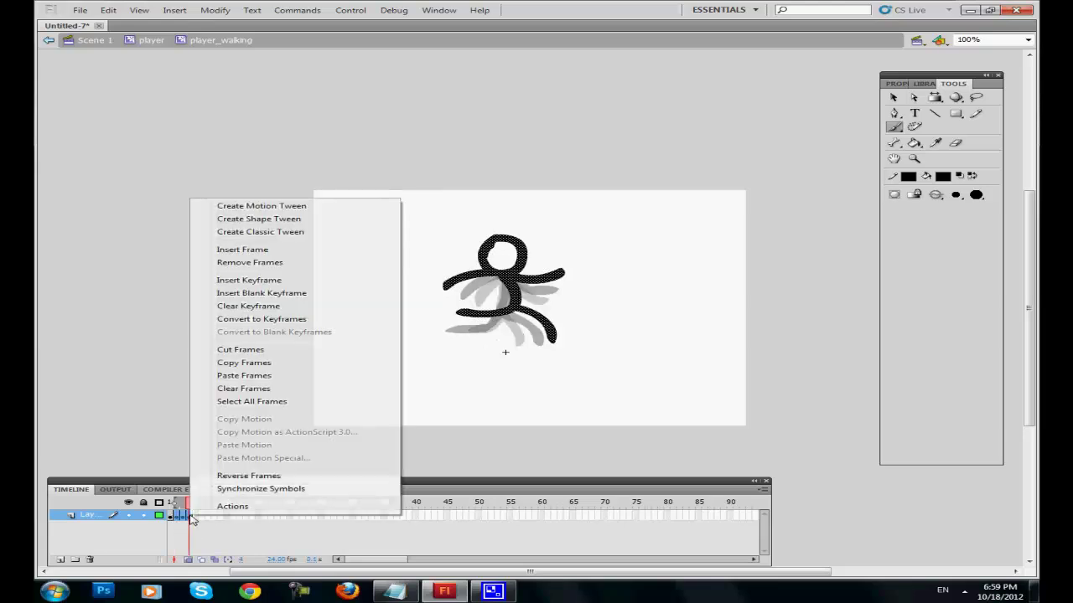
pyautogui.click(255, 369)
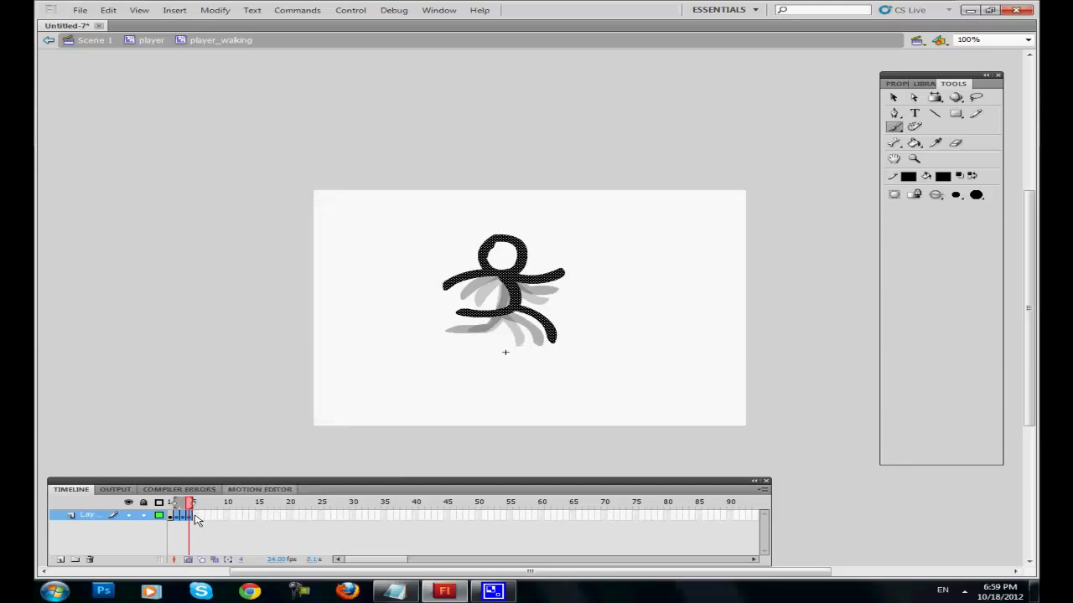
pyautogui.rightClick(195, 517)
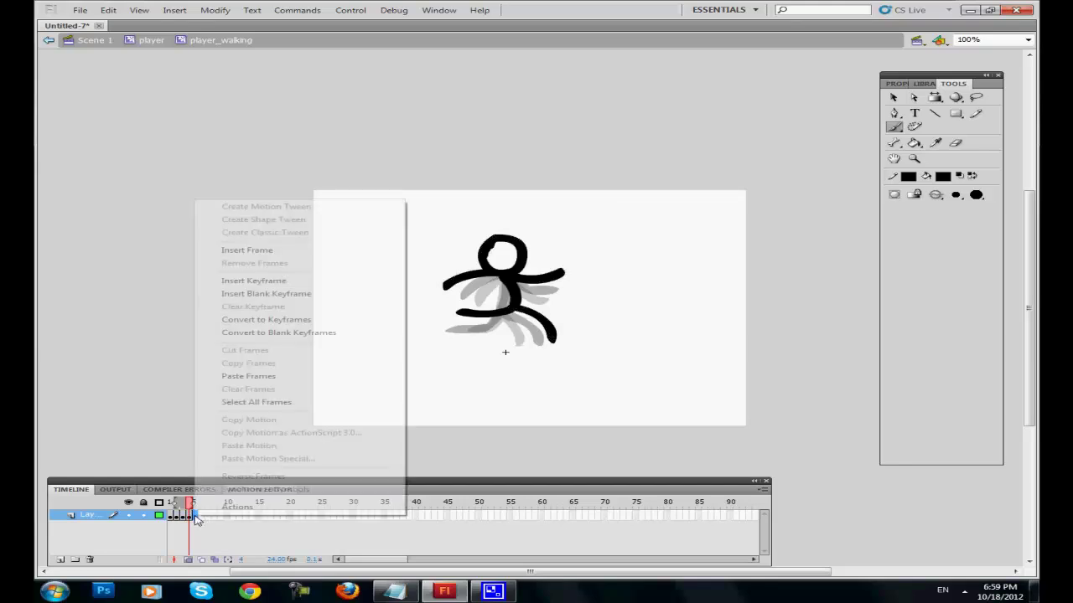
pyautogui.click(249, 376)
# Reverse the order of the pasted frames 5 to 7
pyautogui.click(199, 517)
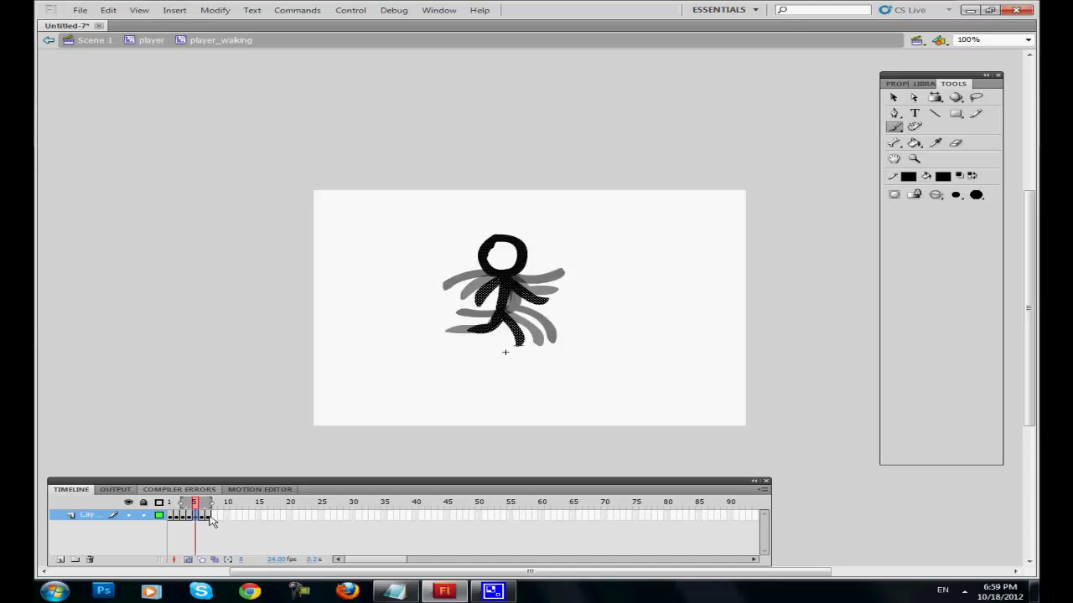
pyautogui.moveTo(199, 517); pyautogui.dragTo(206, 519)
pyautogui.rightClick(203, 516)
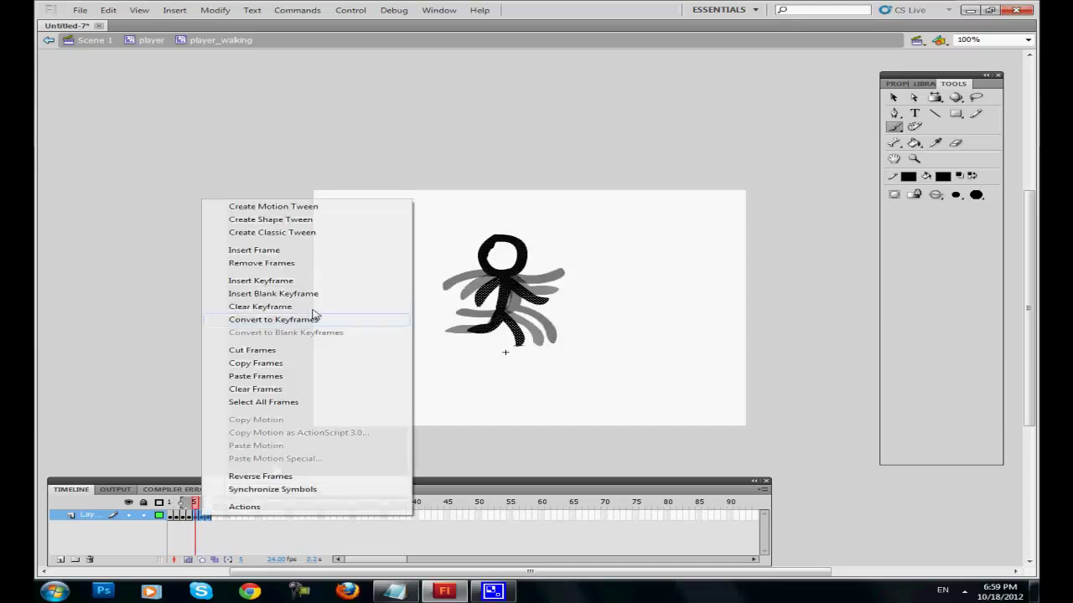
pyautogui.click(274, 475)
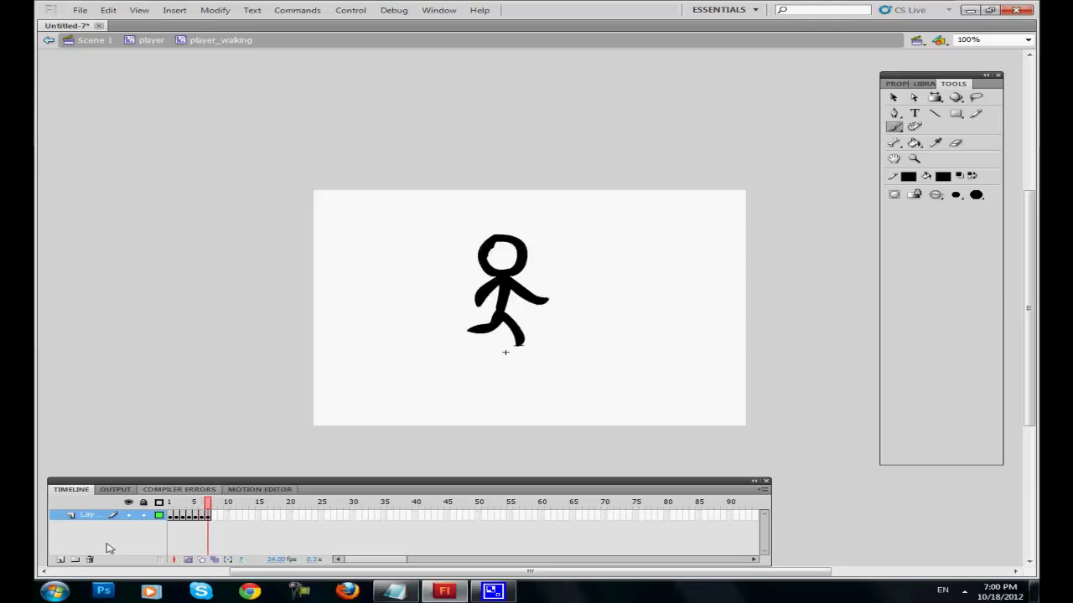
# Turn off onion skinning and return from player_walking to the parent player symbol
pyautogui.click(188, 560)
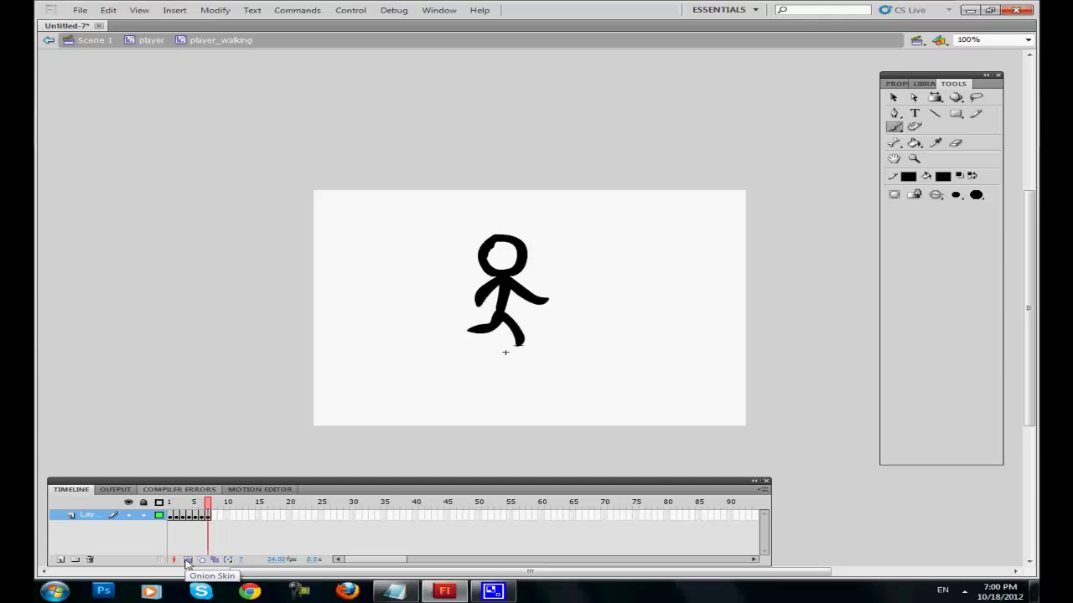
pyautogui.click(893, 97)
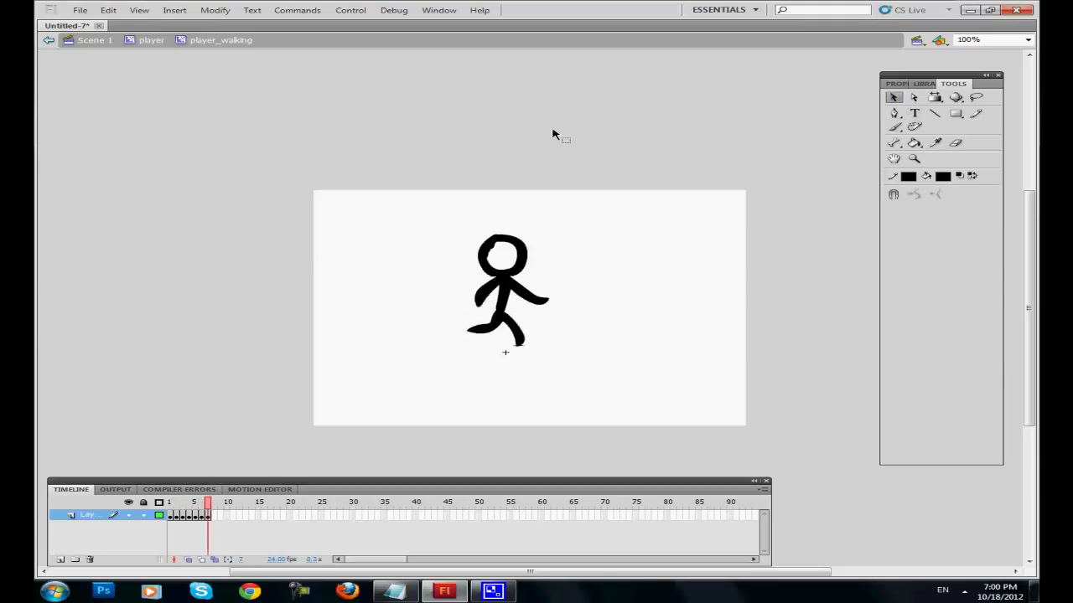
pyautogui.doubleClick(377, 119)
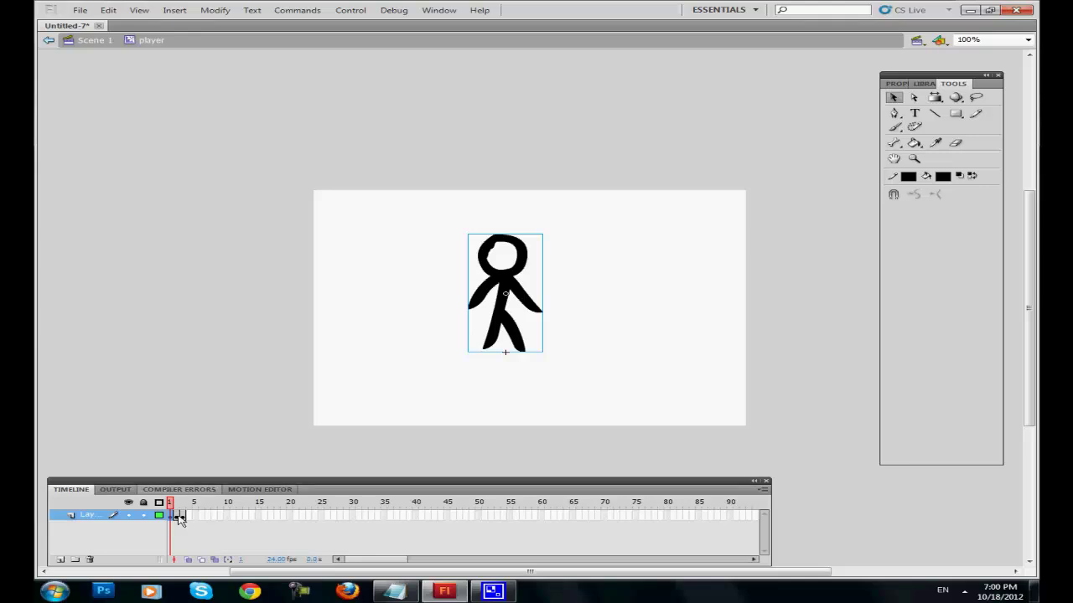
# Erase the figure's body and limbs in frame 2 of the player symbol and turn on onion skinning
pyautogui.click(180, 518)
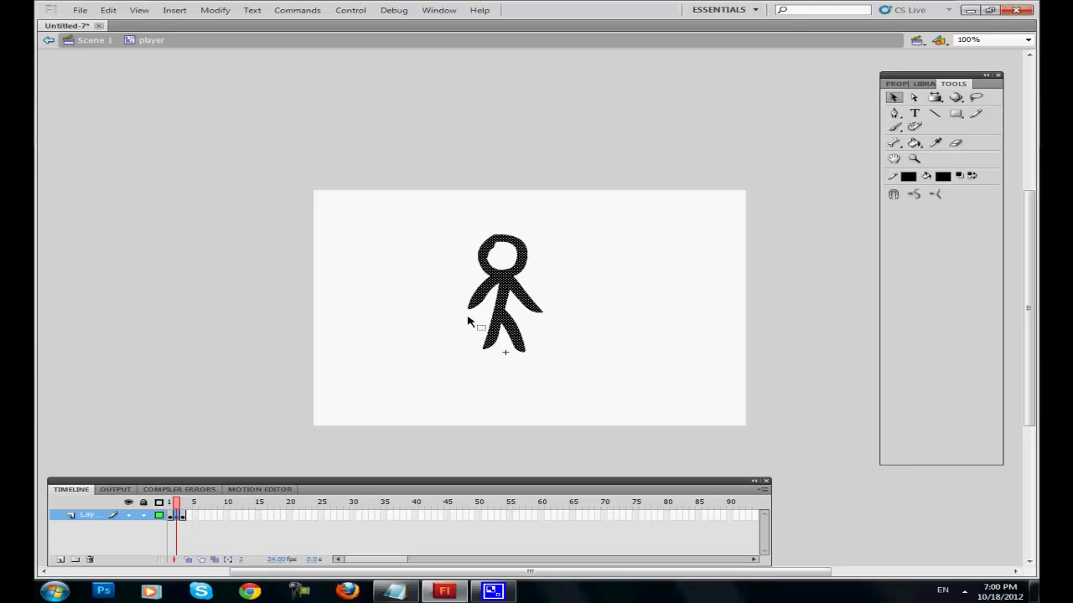
pyautogui.click(417, 176)
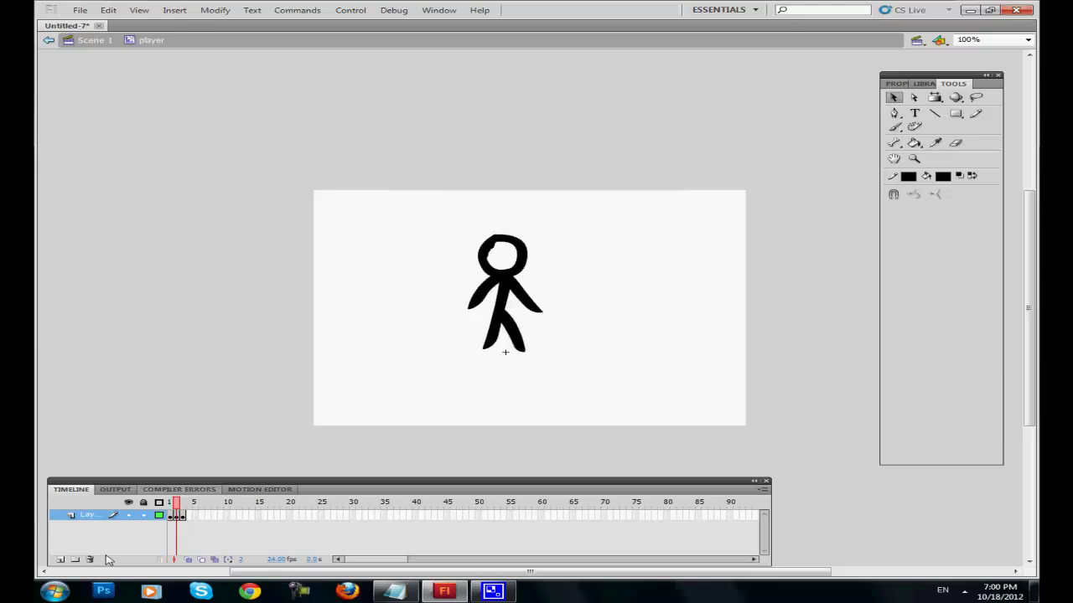
pyautogui.click(180, 518)
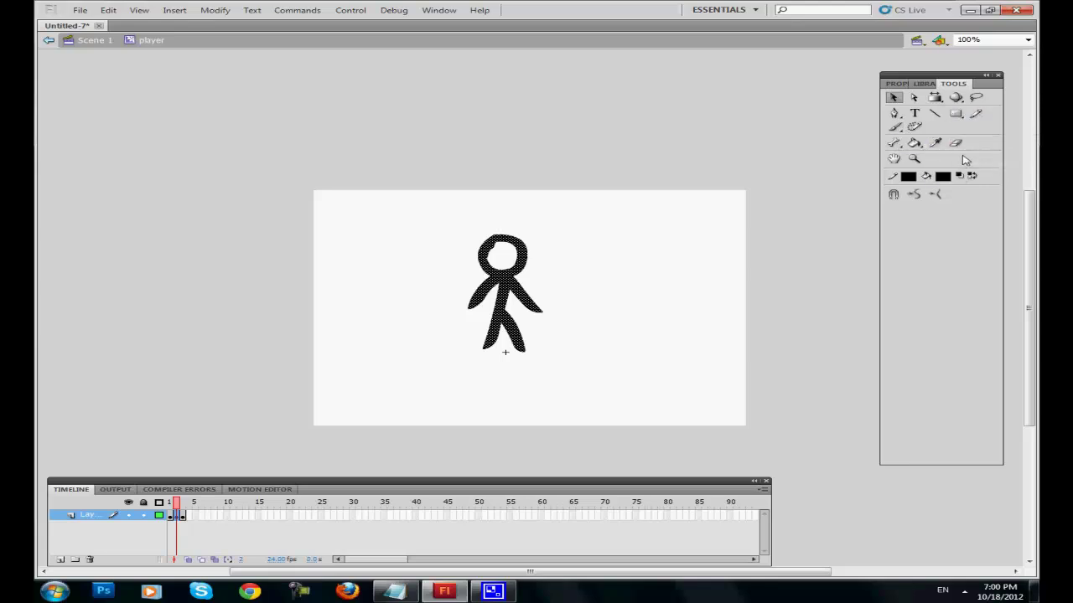
pyautogui.click(956, 143)
pyautogui.moveTo(451, 310)
pyautogui.mouseDown()
pyautogui.moveTo(480, 285)
pyautogui.moveTo(523, 281)
pyautogui.moveTo(532, 299)
pyautogui.moveTo(500, 301)
pyautogui.moveTo(544, 314)
pyautogui.moveTo(470, 338)
pyautogui.moveTo(545, 334)
pyautogui.mouseUp()
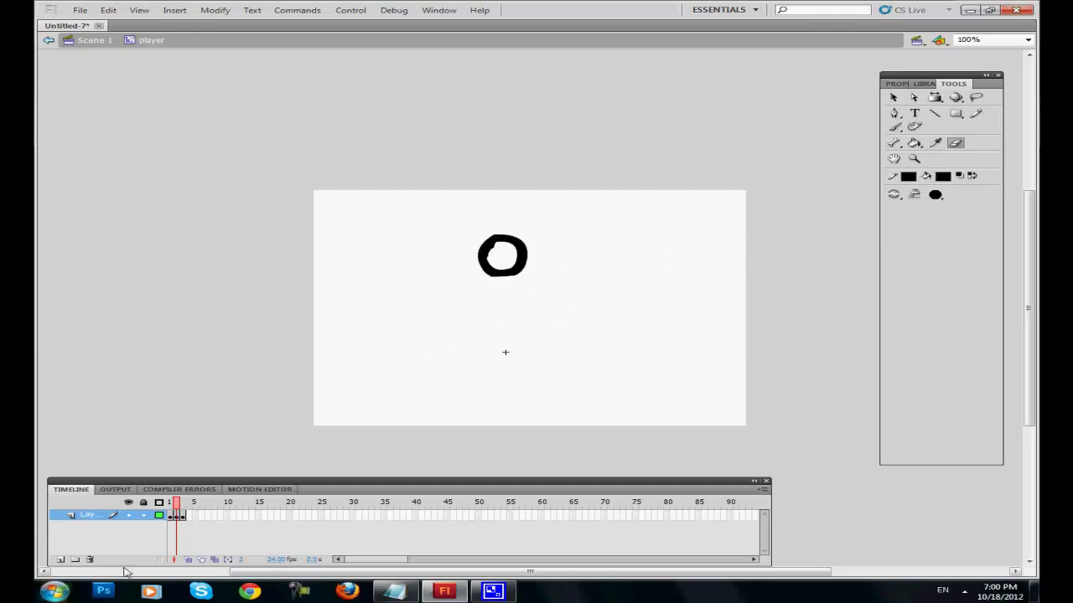
pyautogui.hotkey('ctrl', 'z')
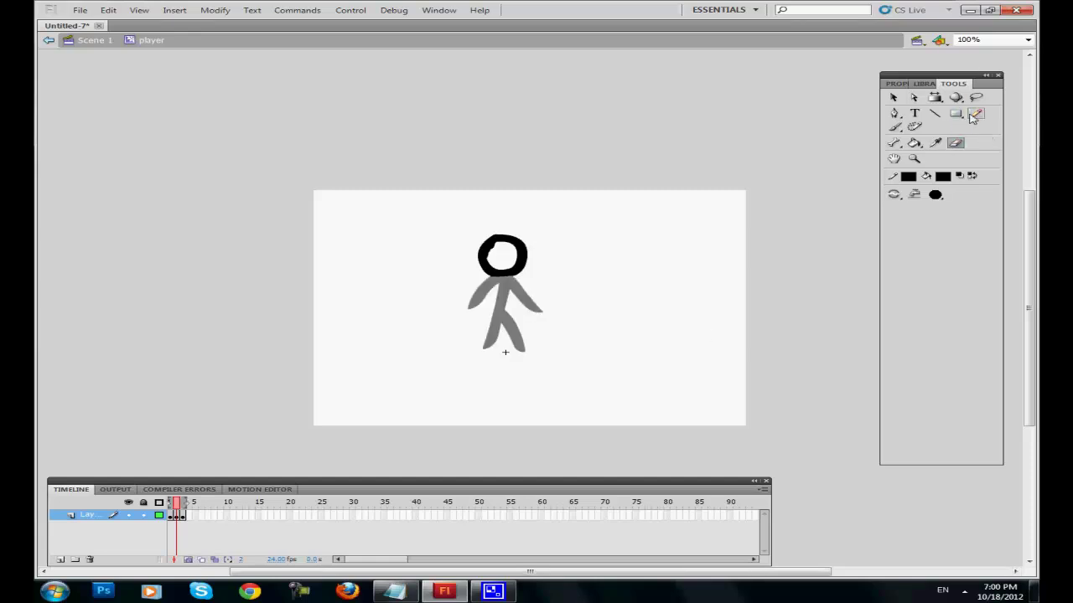
# Paint a jumping pose in frame 2 with spread legs and both arms raised forward, undoing faulty strokes
pyautogui.click(894, 126)
pyautogui.moveTo(503, 274)
pyautogui.mouseDown()
pyautogui.moveTo(542, 282)
pyautogui.moveTo(504, 275)
pyautogui.moveTo(497, 311)
pyautogui.moveTo(533, 338)
pyautogui.moveTo(490, 318)
pyautogui.moveTo(456, 323)
pyautogui.mouseUp()
pyautogui.click(109, 10)
pyautogui.click(134, 24)
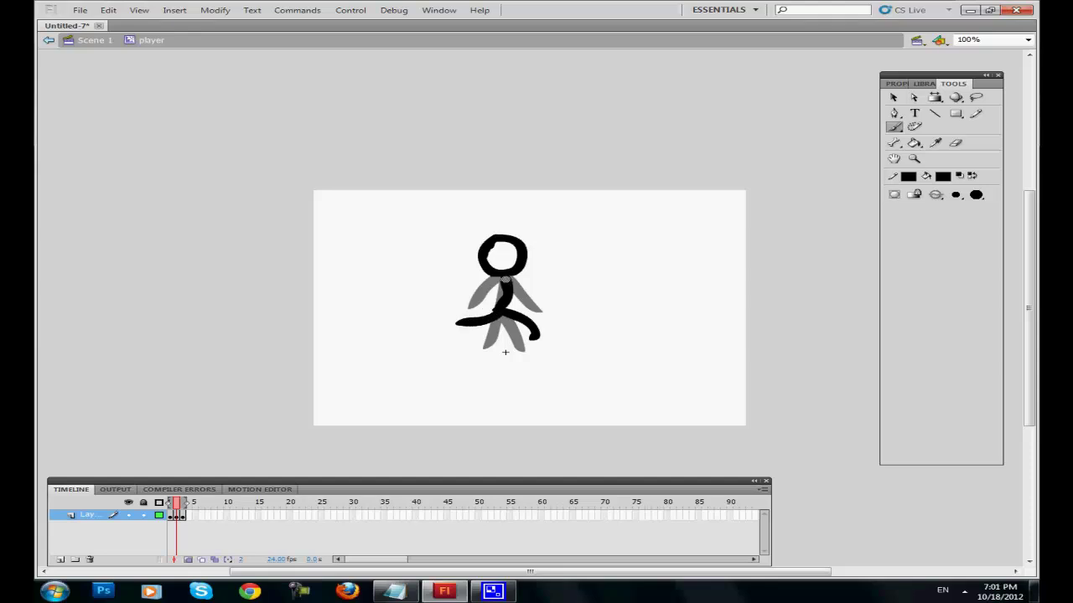
pyautogui.moveTo(506, 290)
pyautogui.mouseDown()
pyautogui.moveTo(499, 307)
pyautogui.moveTo(552, 272)
pyautogui.moveTo(543, 261)
pyautogui.mouseUp()
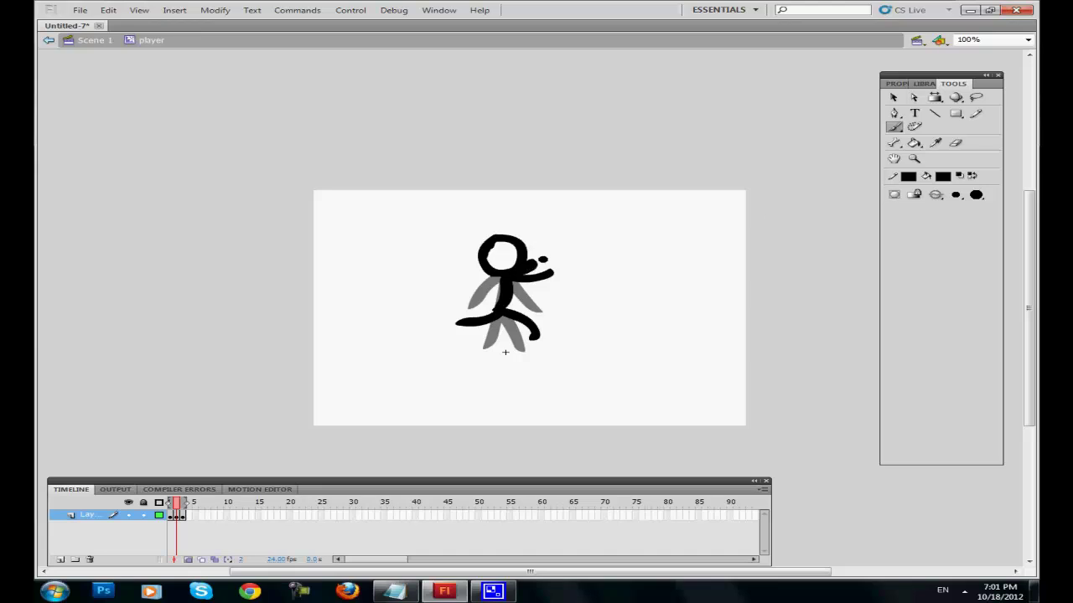
pyautogui.click(108, 10)
pyautogui.click(136, 23)
# Leave the player symbol for Scene 1 and move the player figure to the upper-left corner of the stage
pyautogui.press('.')
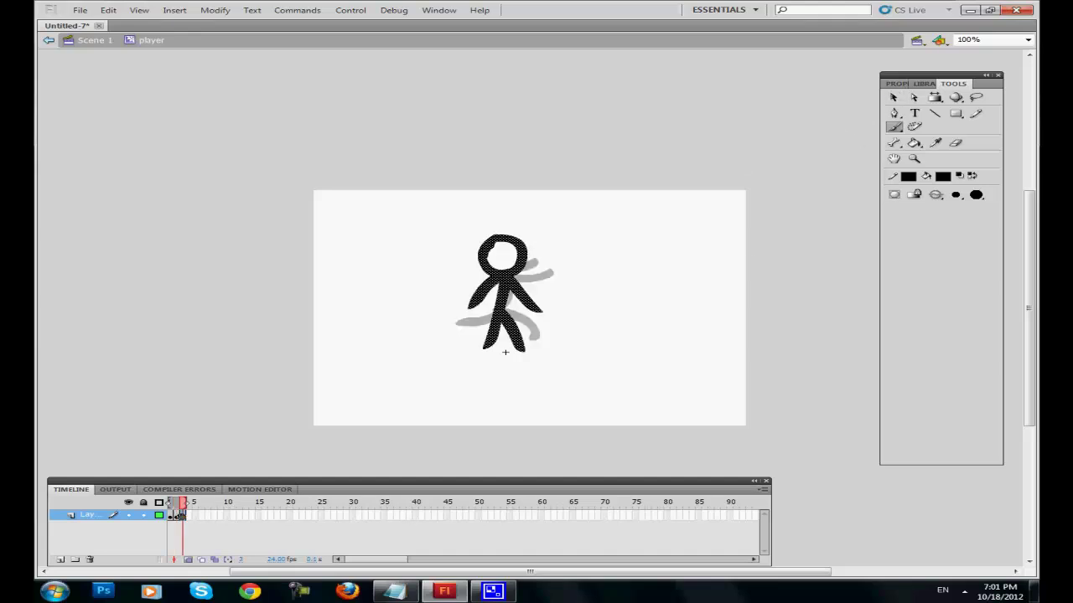
pyautogui.click(894, 97)
pyautogui.click(730, 153)
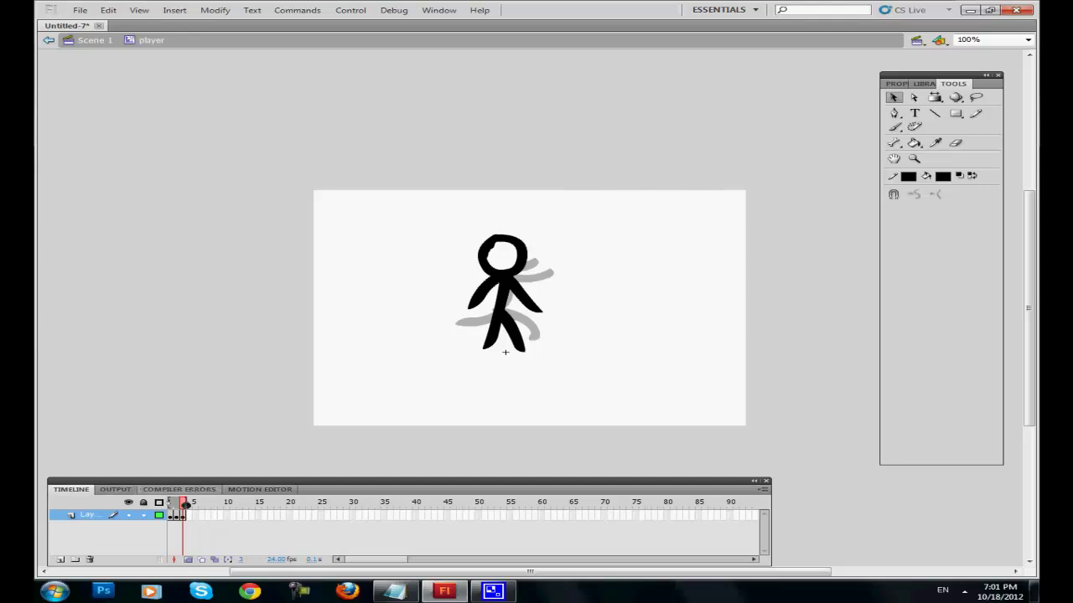
pyautogui.doubleClick(273, 110)
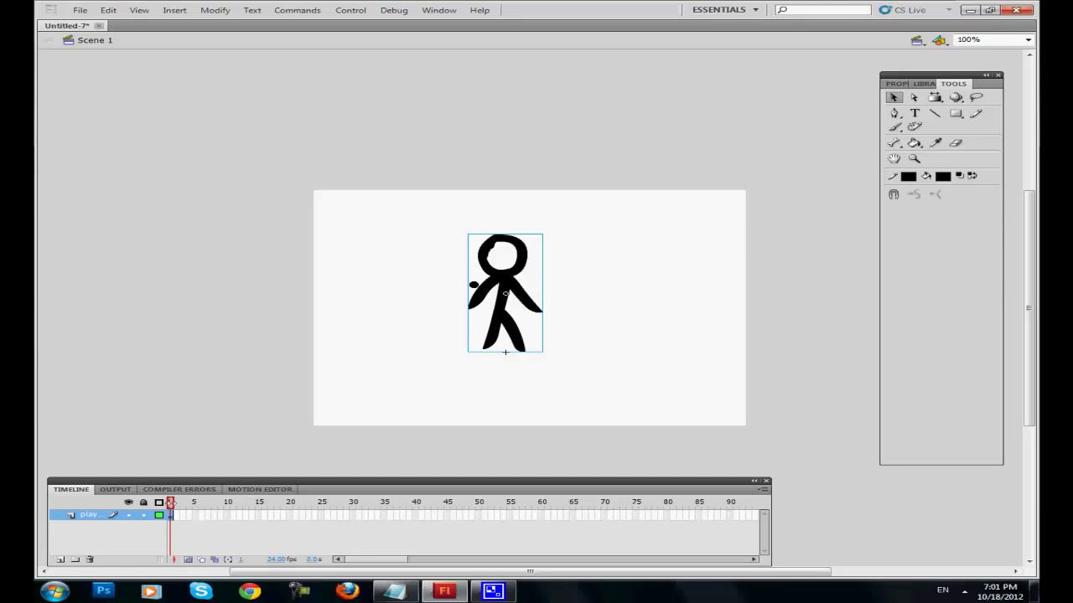
pyautogui.moveTo(501, 283); pyautogui.dragTo(319, 178)
pyautogui.click(491, 272)
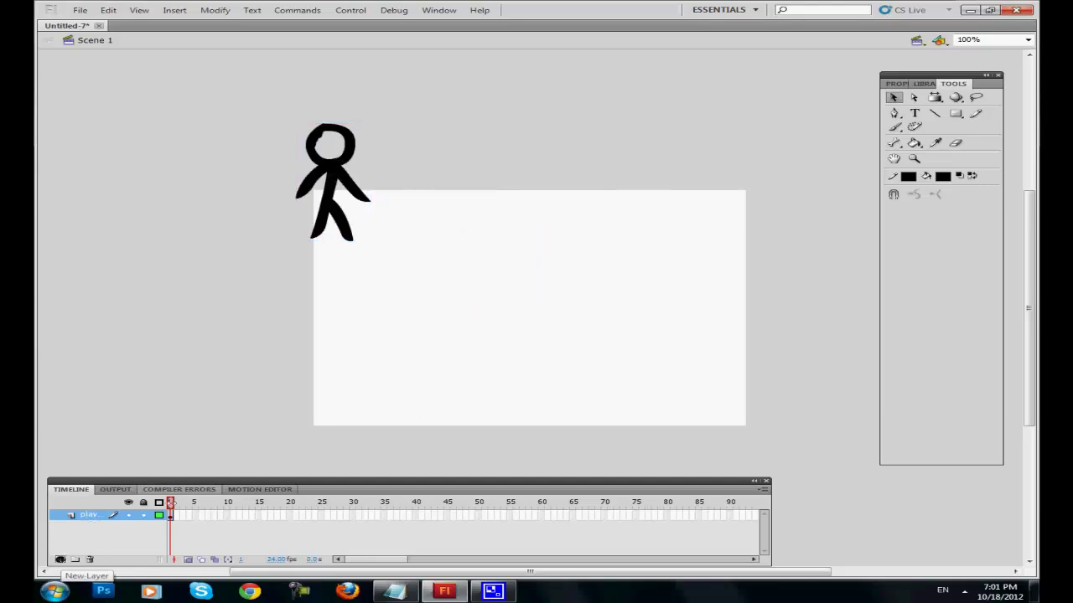
# Add a new layer named ground above the player layer and make the player layer active again
pyautogui.click(63, 560)
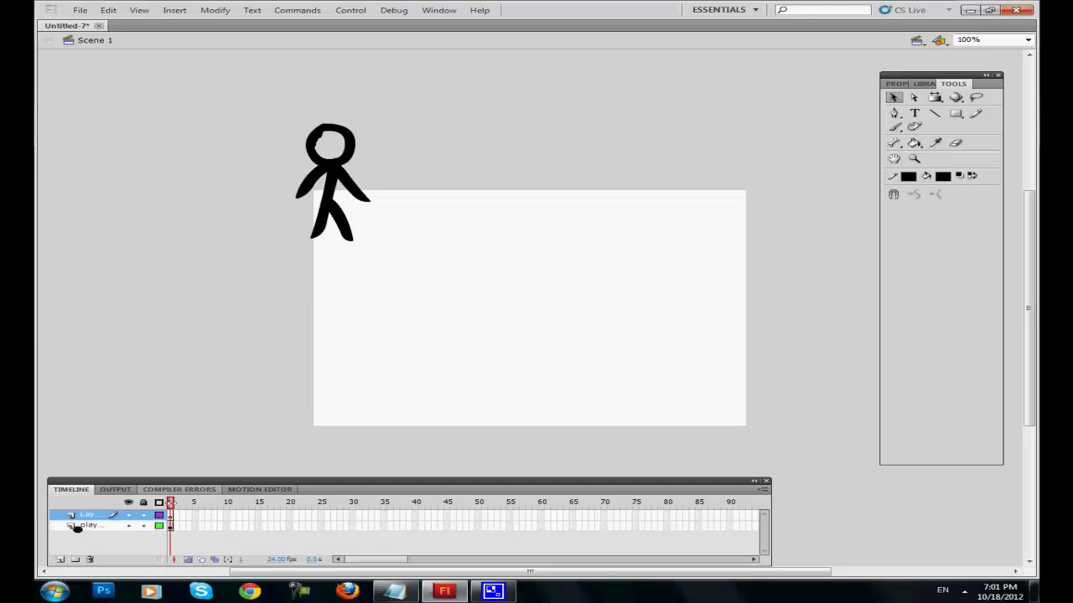
pyautogui.doubleClick(90, 515)
pyautogui.write('groun')
pyautogui.press('Return')
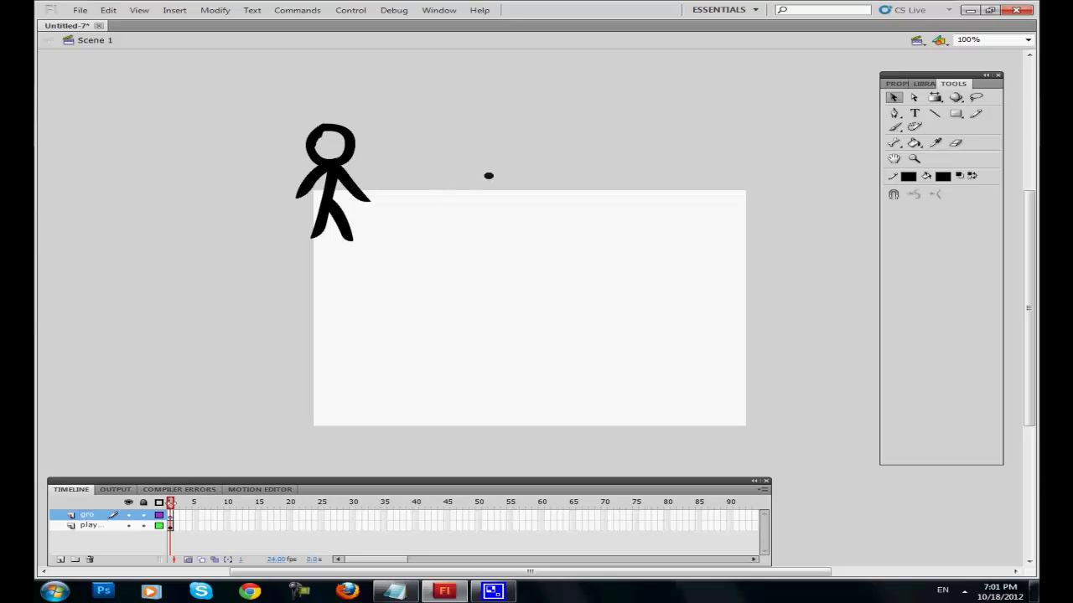
pyautogui.click(87, 525)
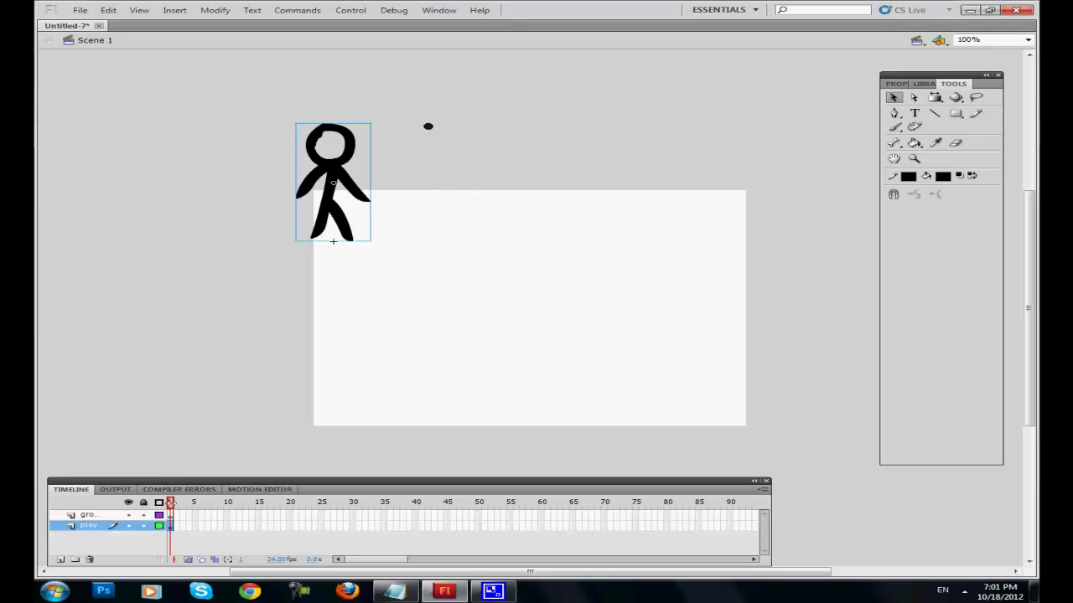
# Move the stick figure onto the upper part of the stage and give it the instance name player
pyautogui.moveTo(334, 167); pyautogui.dragTo(418, 174)
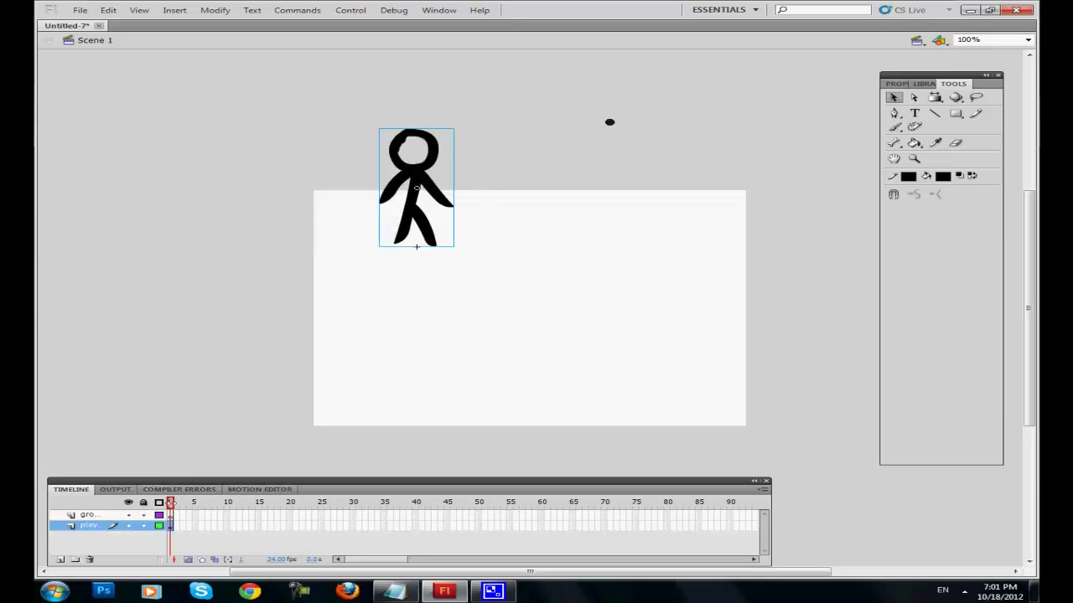
pyautogui.click(903, 83)
pyautogui.click(949, 102)
pyautogui.write('player')
pyautogui.click(657, 134)
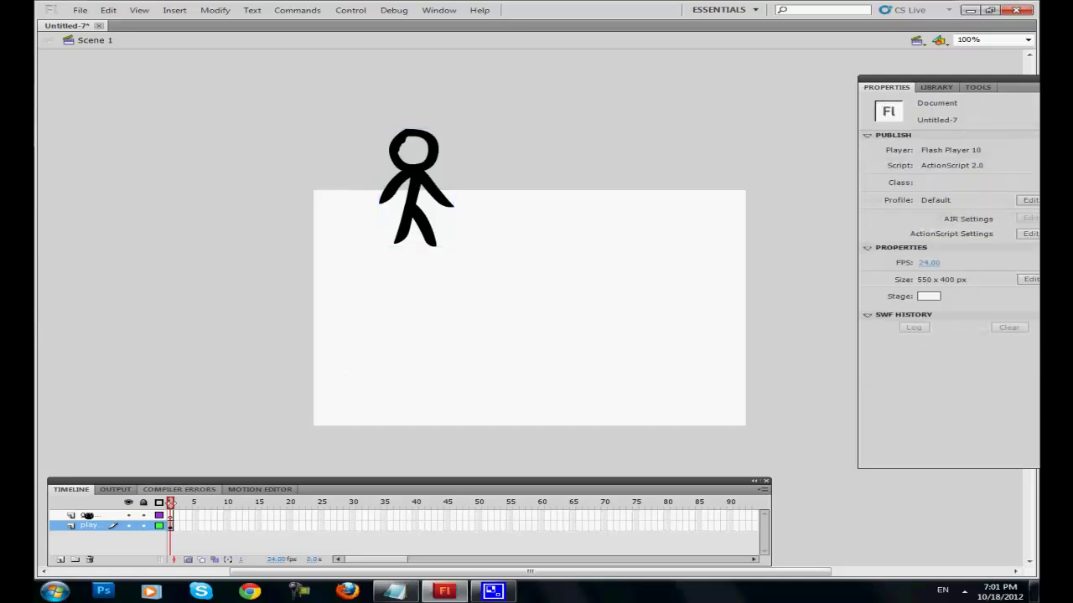
# On the ground layer, set the fill to brown #993300 and draw two long rectangular platforms across the lower stage
pyautogui.click(88, 515)
pyautogui.click(977, 87)
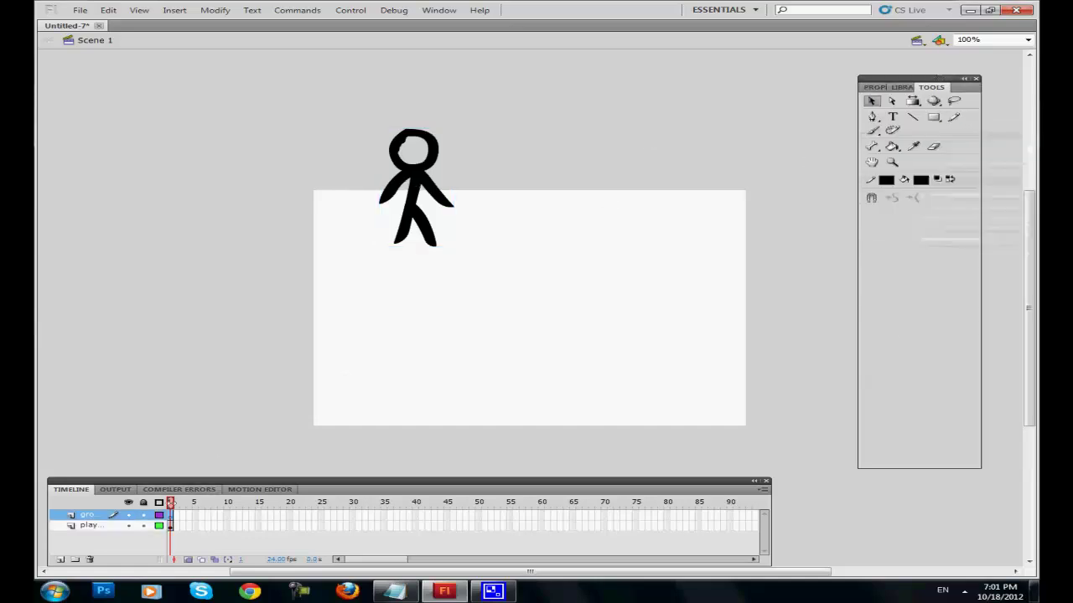
pyautogui.moveTo(934, 79); pyautogui.dragTo(929, 77)
pyautogui.click(908, 181)
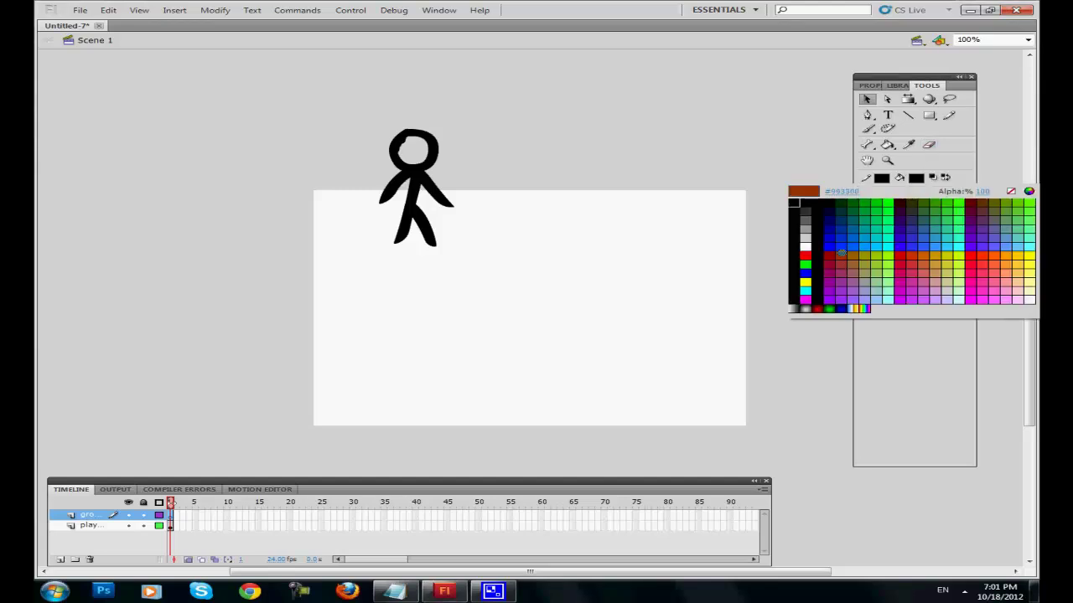
pyautogui.click(843, 253)
pyautogui.click(930, 114)
pyautogui.moveTo(113, 362)
pyautogui.mouseDown()
pyautogui.moveTo(266, 387)
pyautogui.moveTo(489, 374)
pyautogui.moveTo(490, 399)
pyautogui.moveTo(768, 419)
pyautogui.moveTo(804, 409)
pyautogui.mouseUp()
# Draw two more brown platforms beyond the stage's right edge, the first lower and the second higher
pyautogui.click(1028, 39)
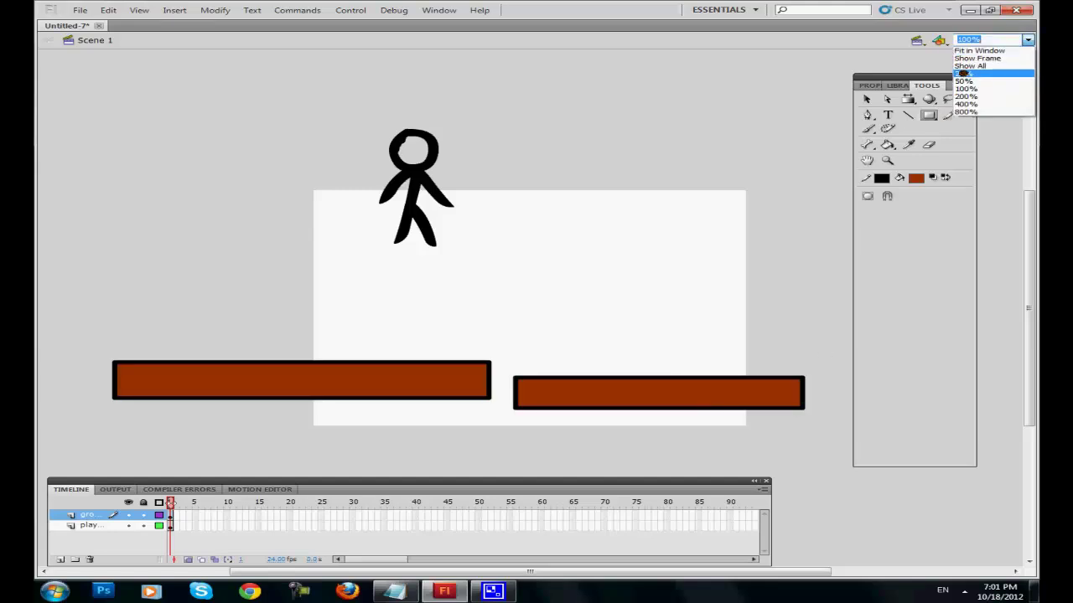
pyautogui.click(972, 71)
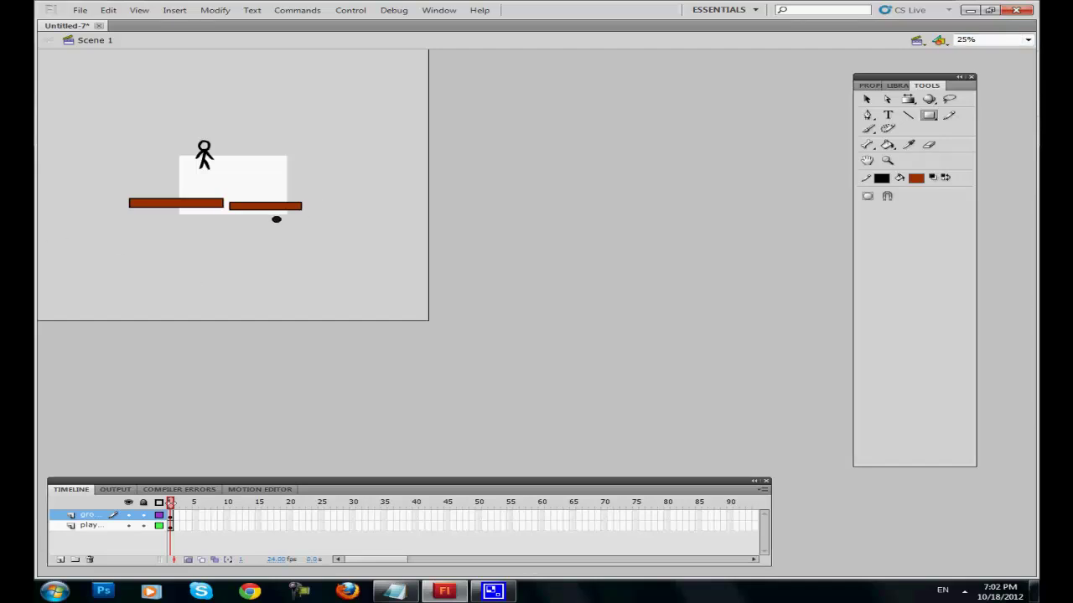
pyautogui.moveTo(302, 217); pyautogui.dragTo(421, 227)
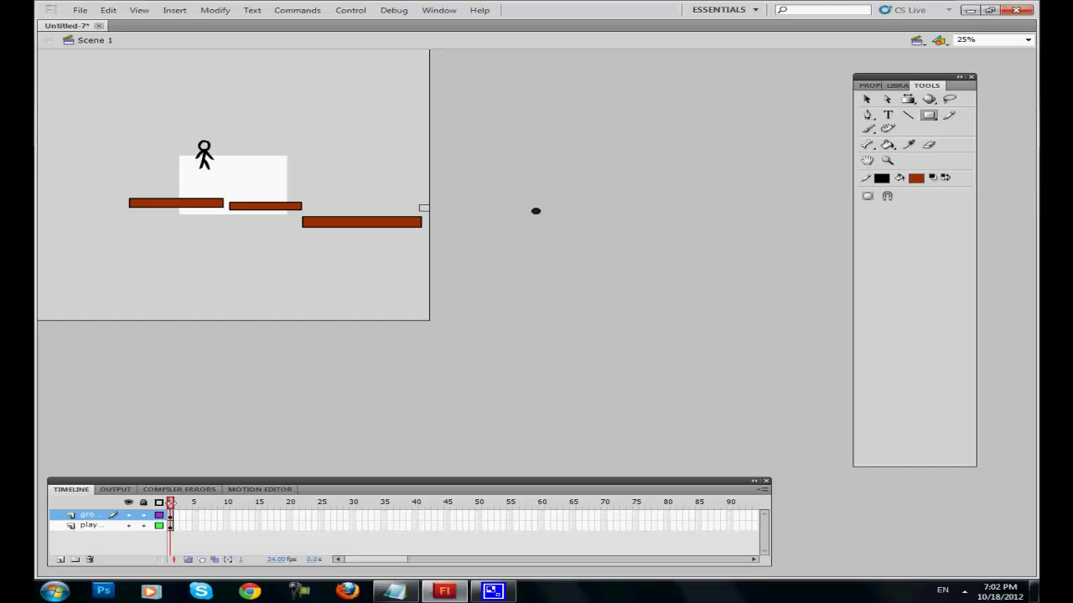
pyautogui.moveTo(535, 210); pyautogui.dragTo(537, 212)
# Select all four brown platforms and convert them to a movie clip symbol named ground
pyautogui.press('v')
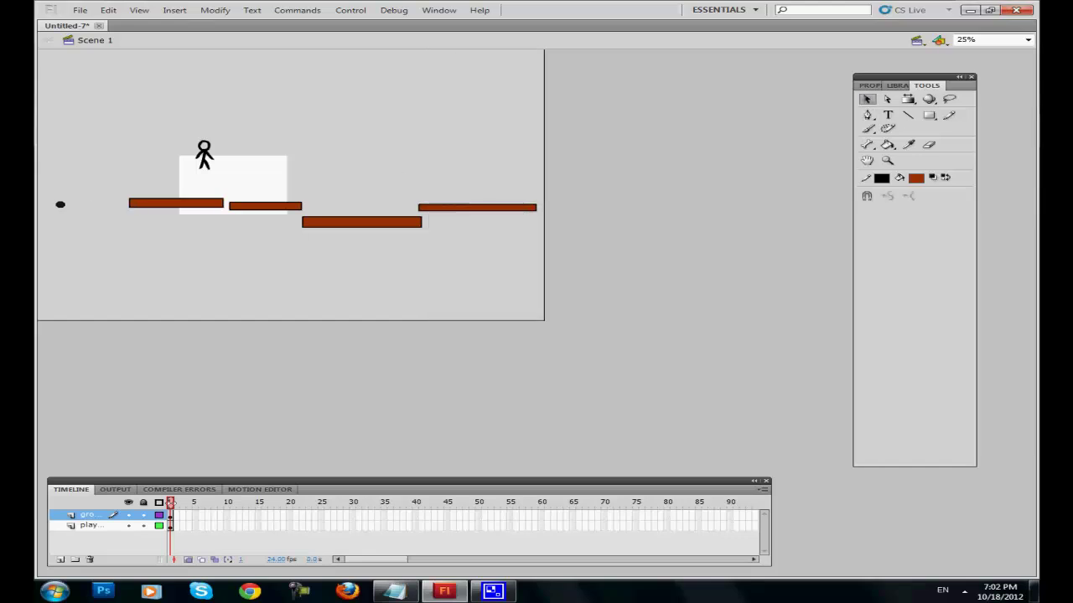
pyautogui.moveTo(78, 192); pyautogui.dragTo(605, 267)
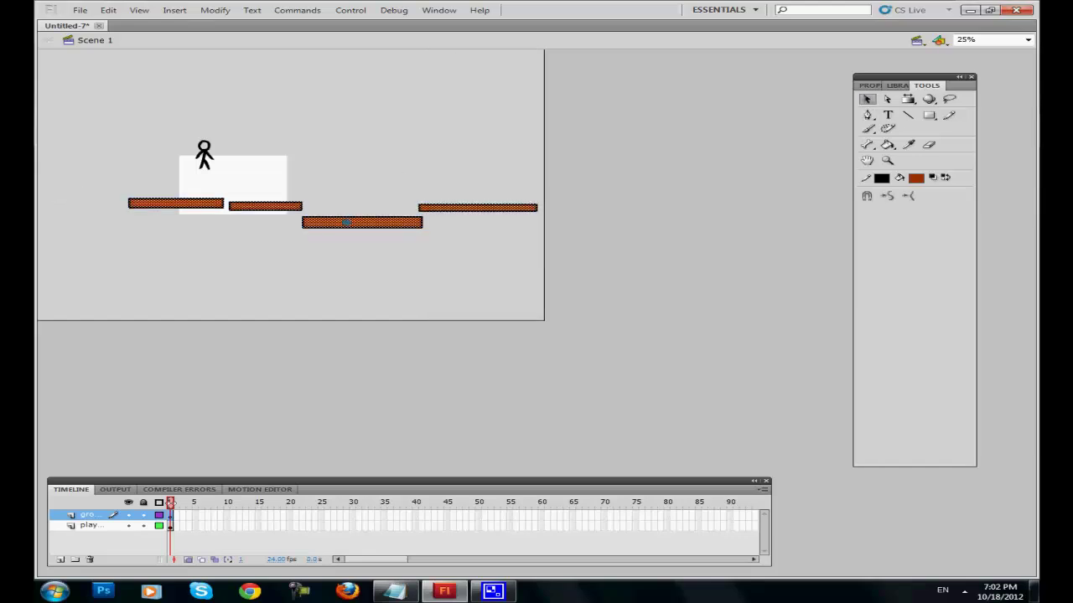
pyautogui.rightClick(346, 222)
pyautogui.click(406, 483)
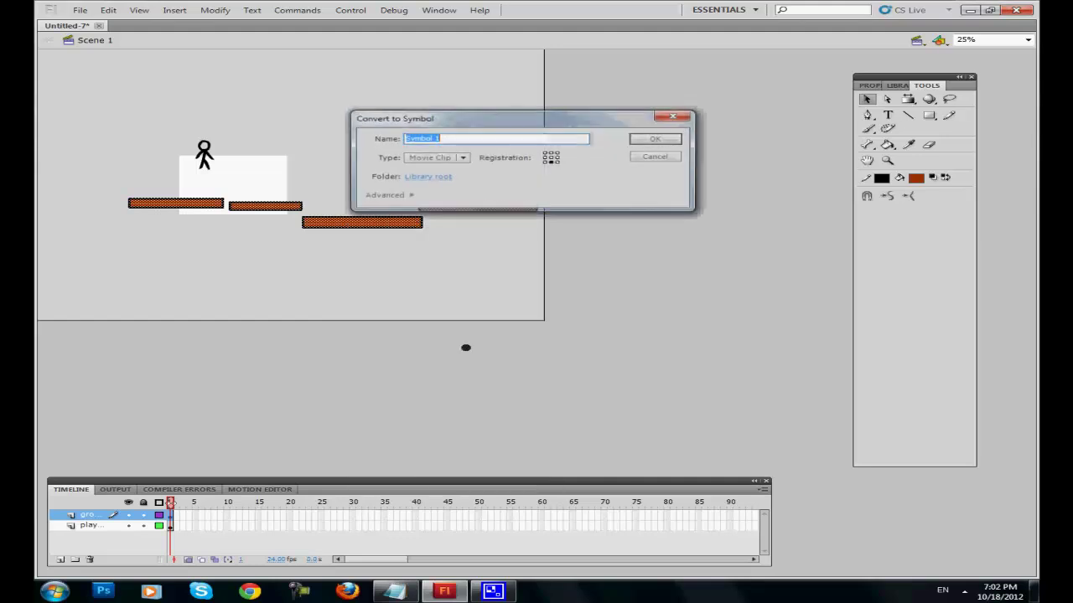
pyautogui.write('ground')
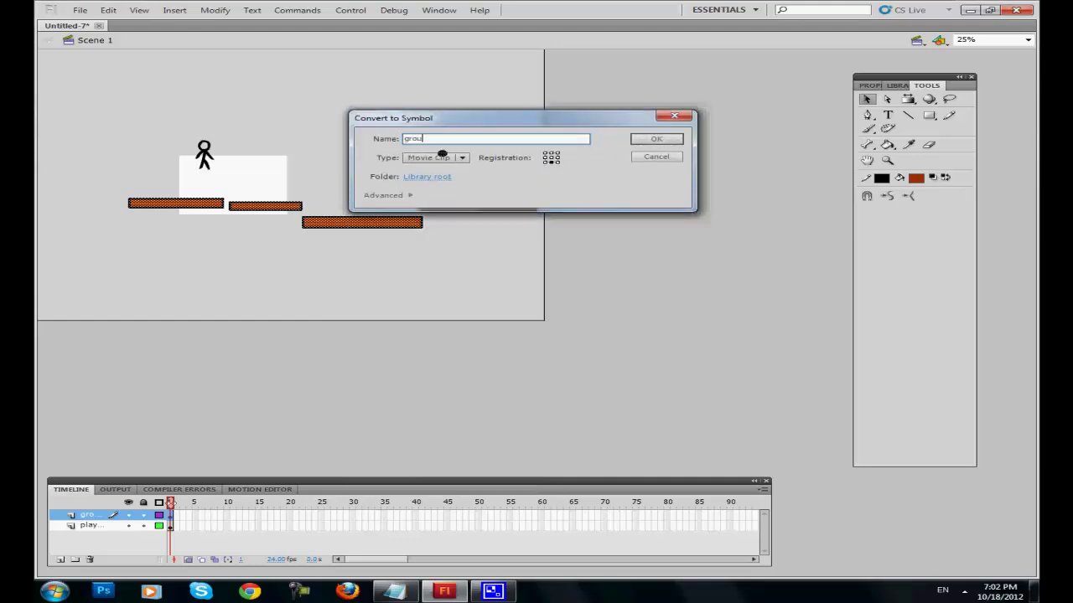
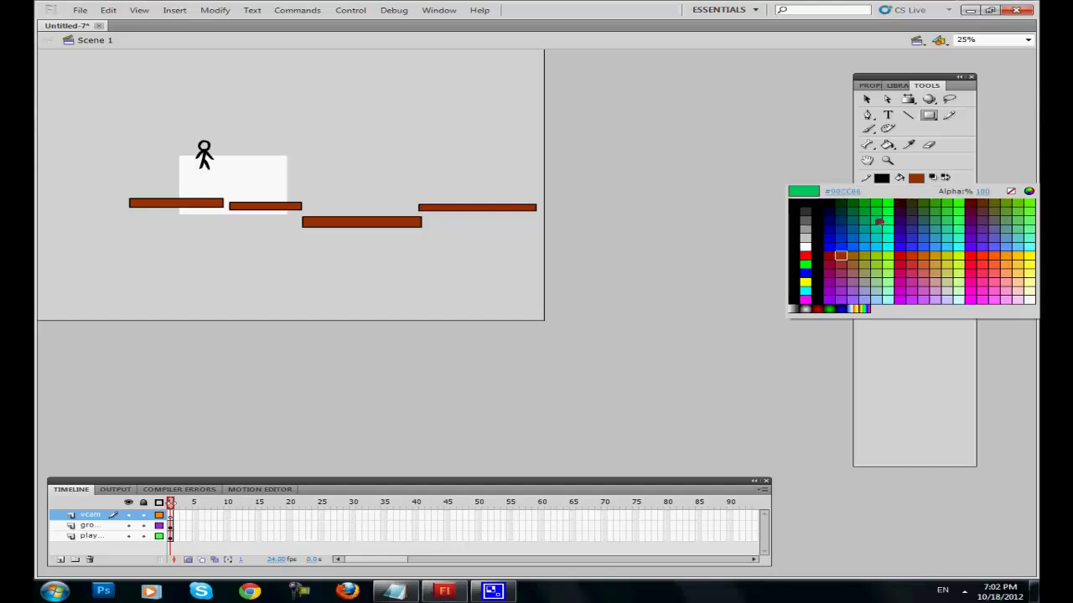
# Set both fill and stroke to white and draw a rectangle about 549 x 400 px covering the stage on the vcam layer
pyautogui.click(805, 247)
pyautogui.click(880, 178)
pyautogui.click(805, 247)
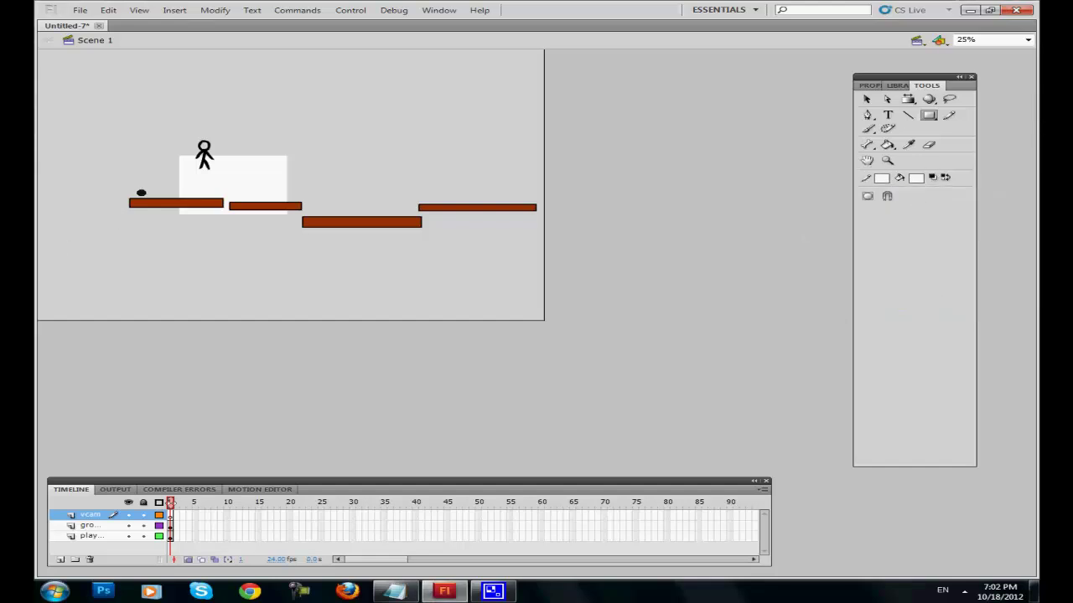
pyautogui.click(1028, 39)
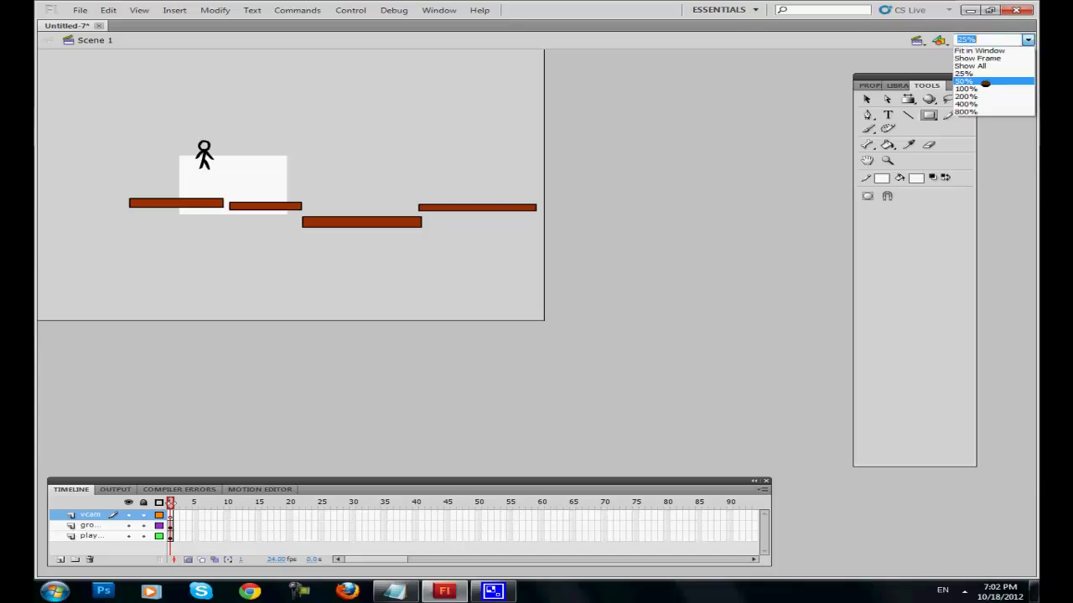
pyautogui.click(971, 87)
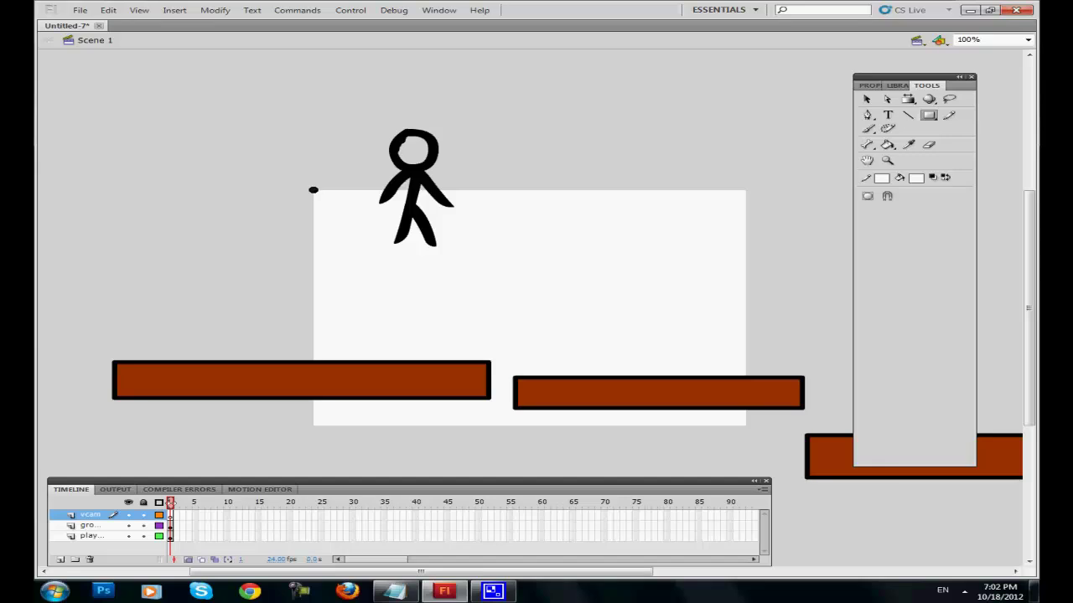
pyautogui.moveTo(313, 190); pyautogui.dragTo(745, 424)
# Move the vcam layer beneath the ground and player layers
pyautogui.click(867, 99)
pyautogui.moveTo(90, 515); pyautogui.dragTo(88, 543)
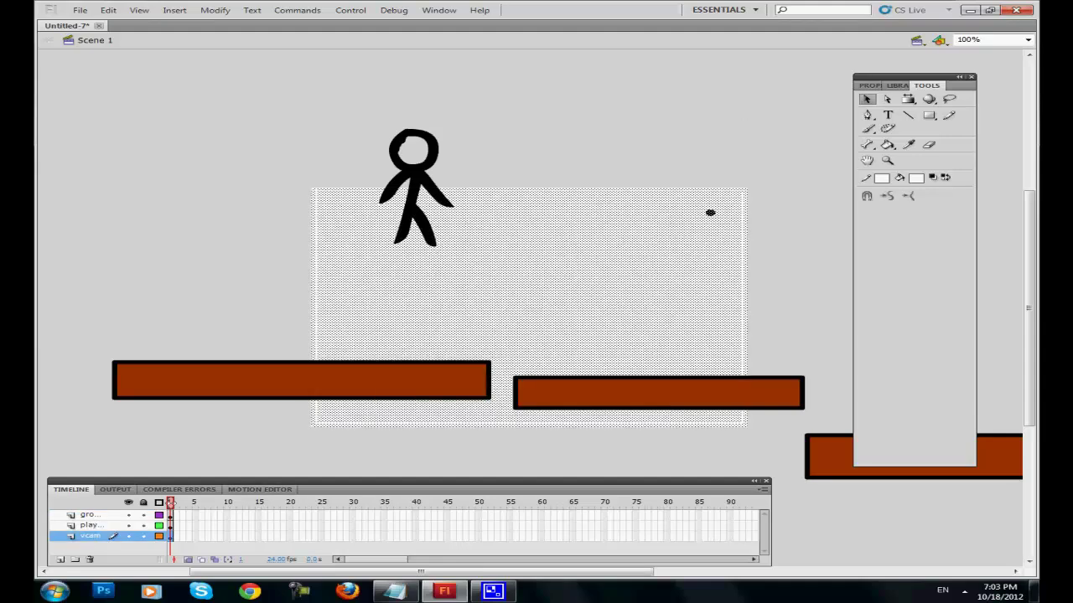
pyautogui.click(189, 423)
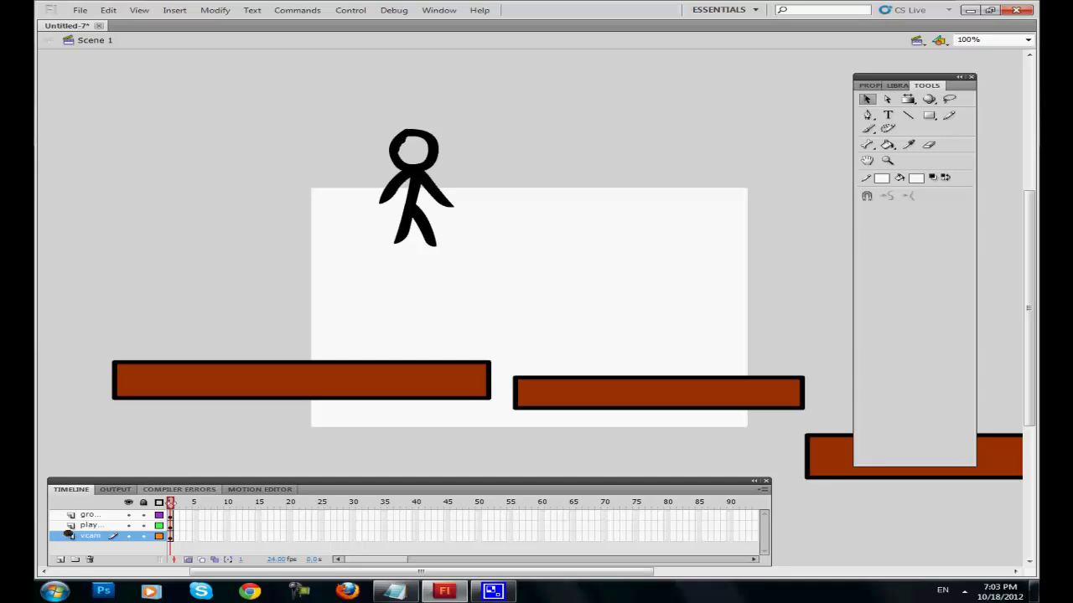
# Select the whole white stage-sized rectangle and convert it to a movie clip symbol named vcam
pyautogui.rightClick(92, 538)
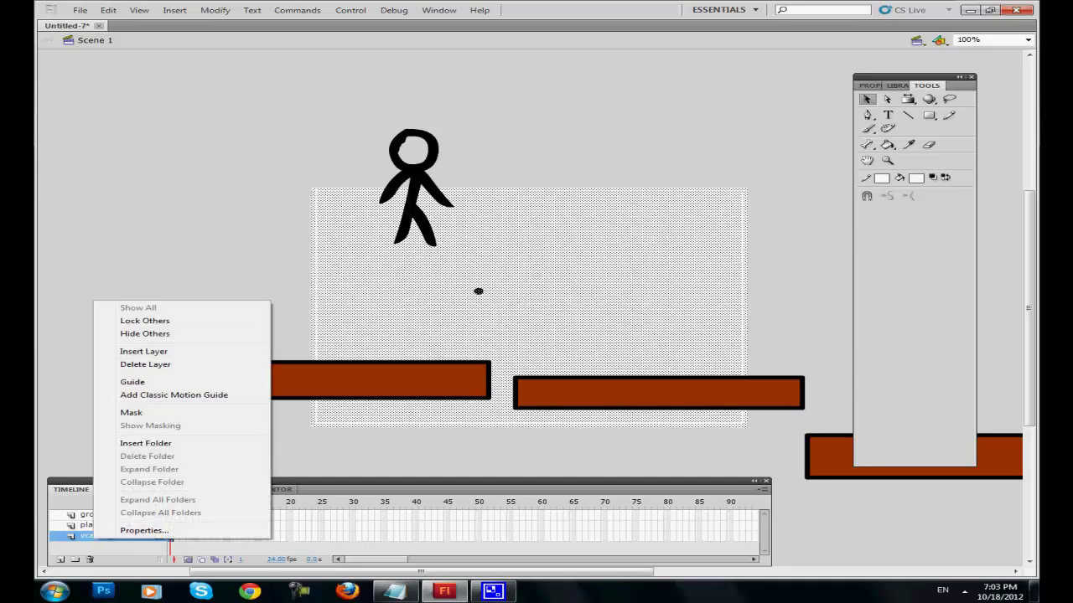
pyautogui.click(478, 291)
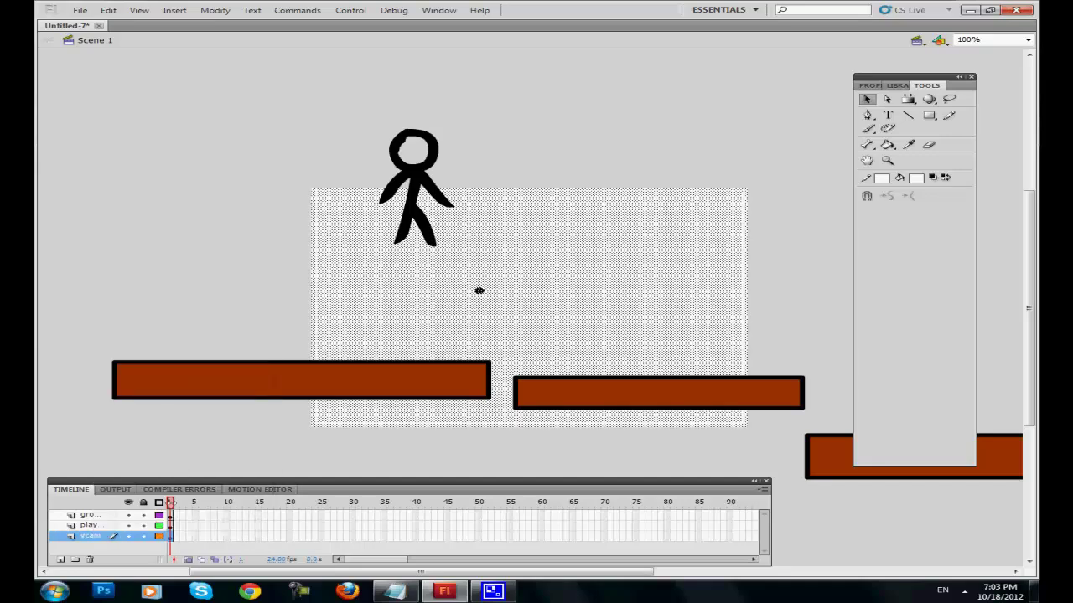
pyautogui.click(742, 233)
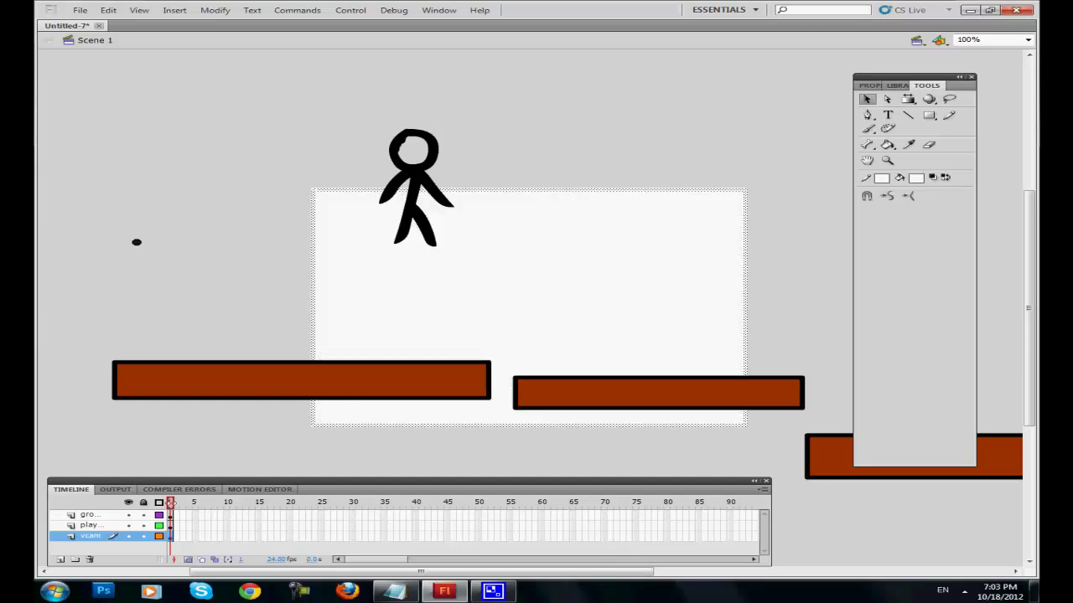
pyautogui.rightClick(87, 535)
pyautogui.rightClick(550, 248)
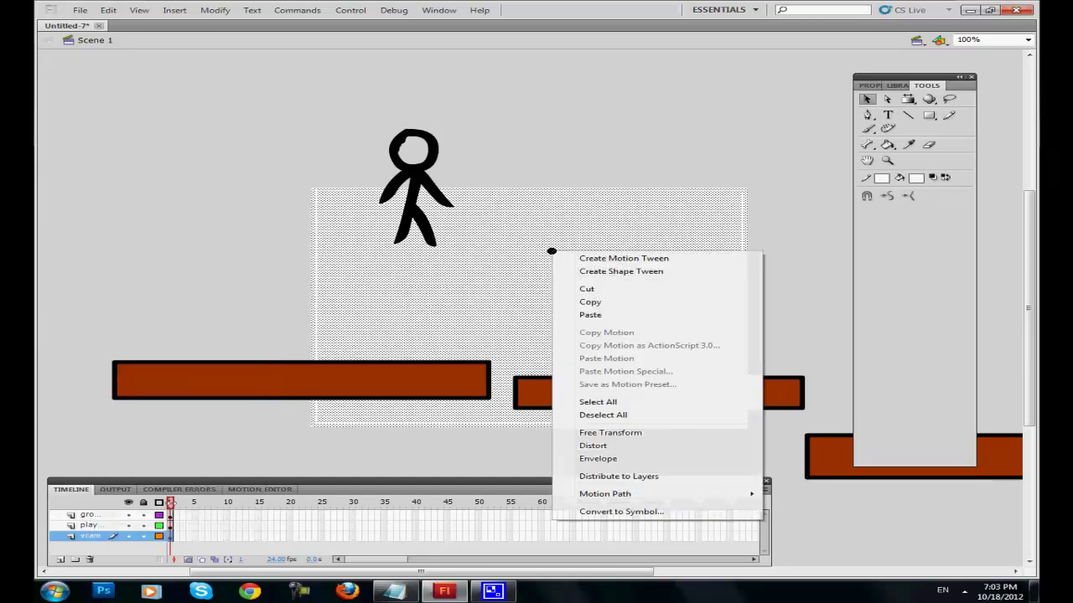
pyautogui.click(627, 511)
pyautogui.write('vca')
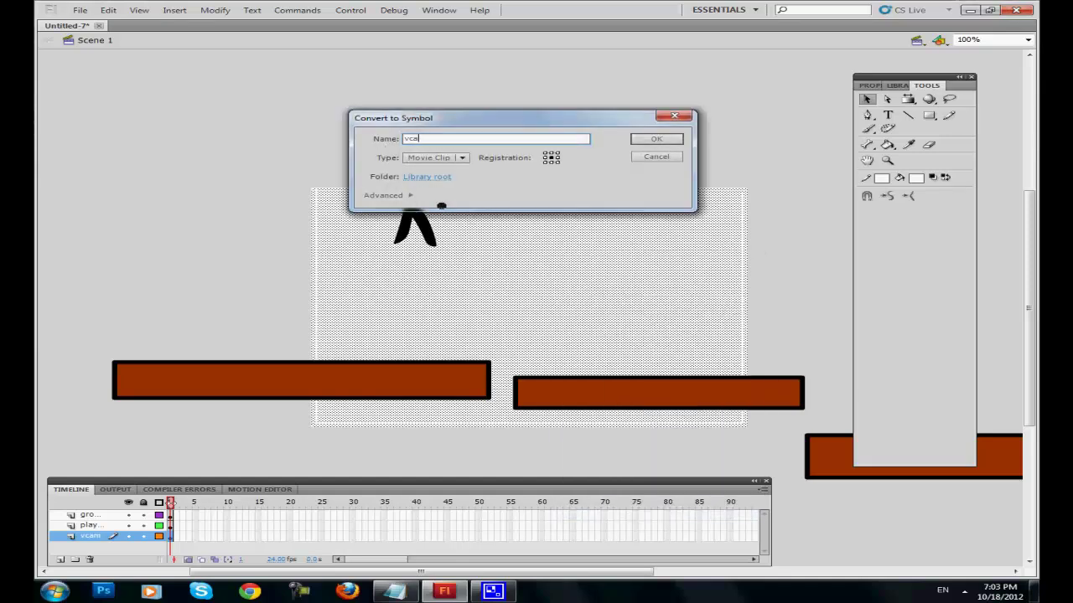
pyautogui.write('m')
pyautogui.press('Return')
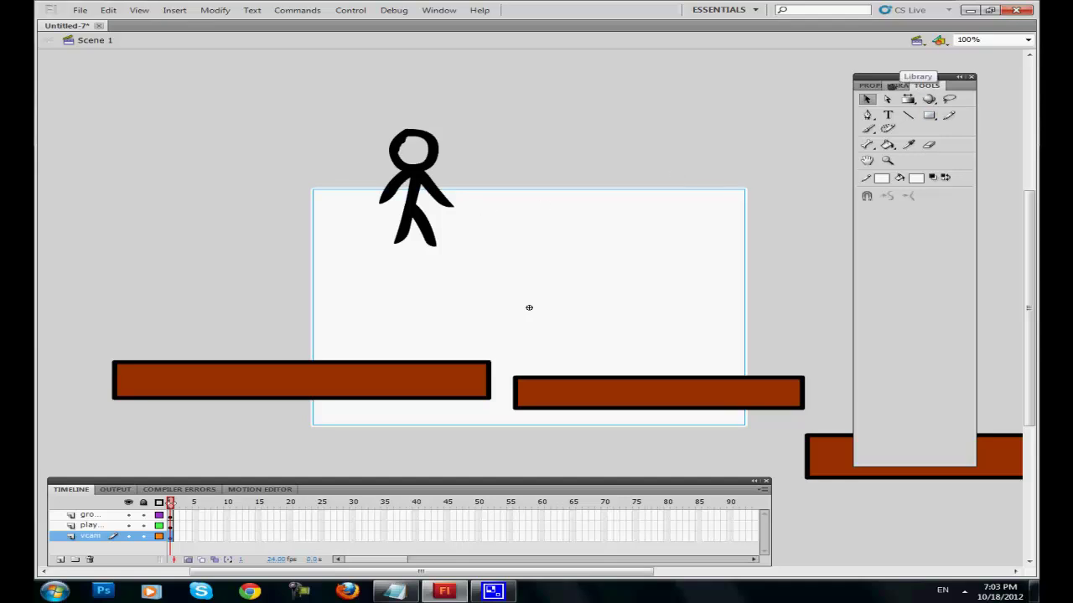
# Give the white camera rectangle the instance name vcam
pyautogui.click(870, 86)
pyautogui.click(934, 100)
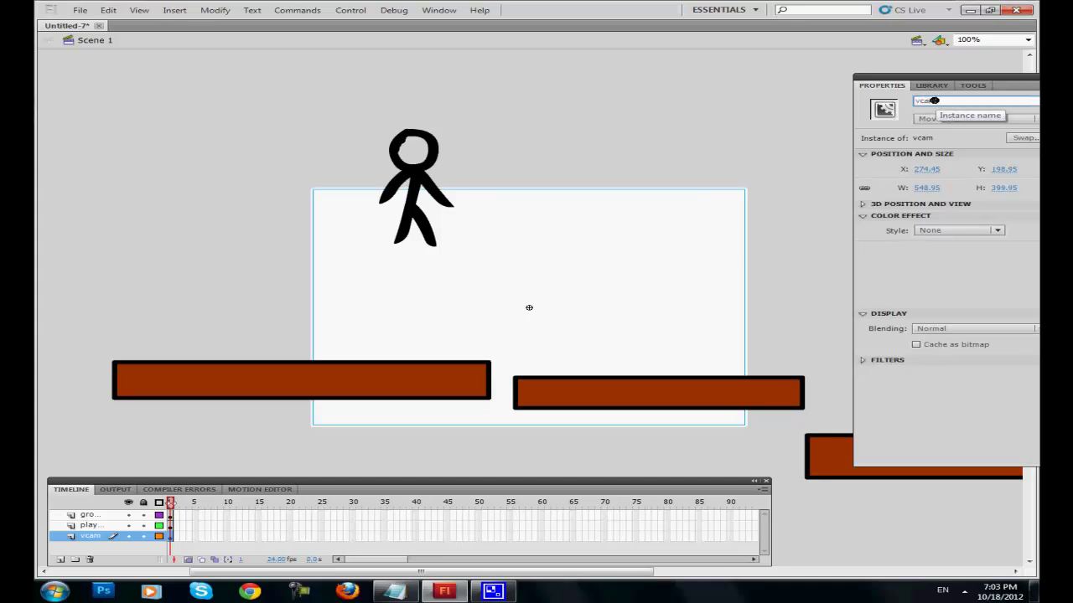
pyautogui.click(594, 92)
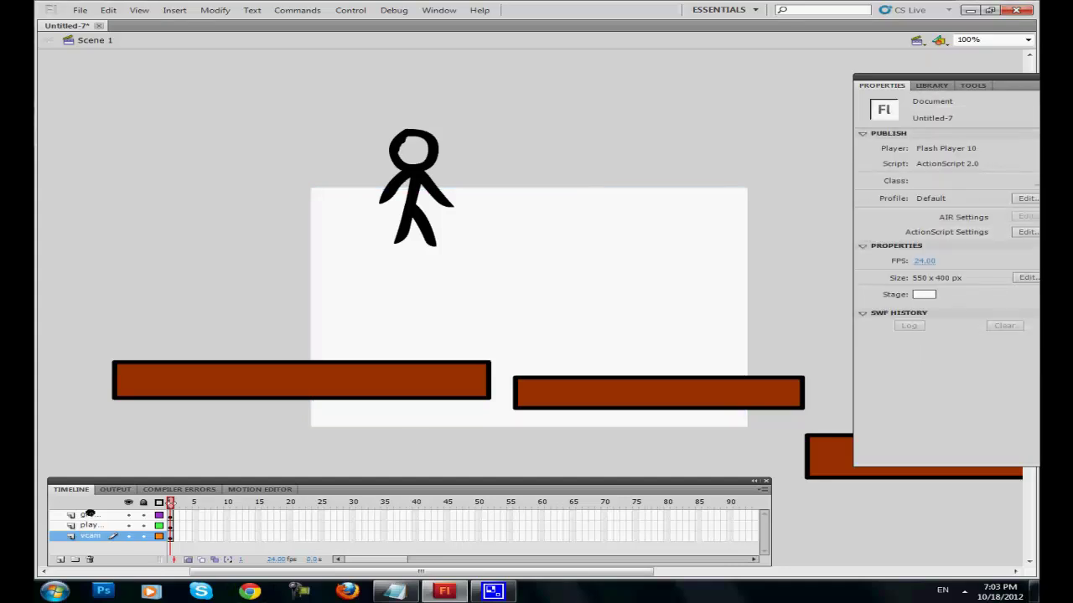
# Select the brown platforms on the ground layer and give them the instance name ground
pyautogui.click(92, 515)
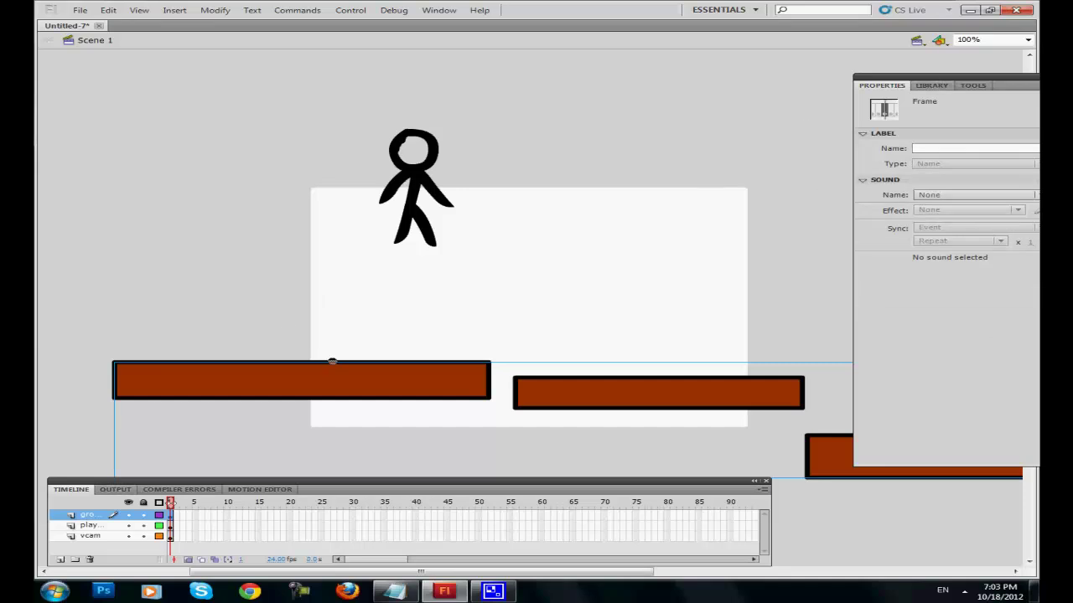
pyautogui.click(338, 376)
pyautogui.click(953, 101)
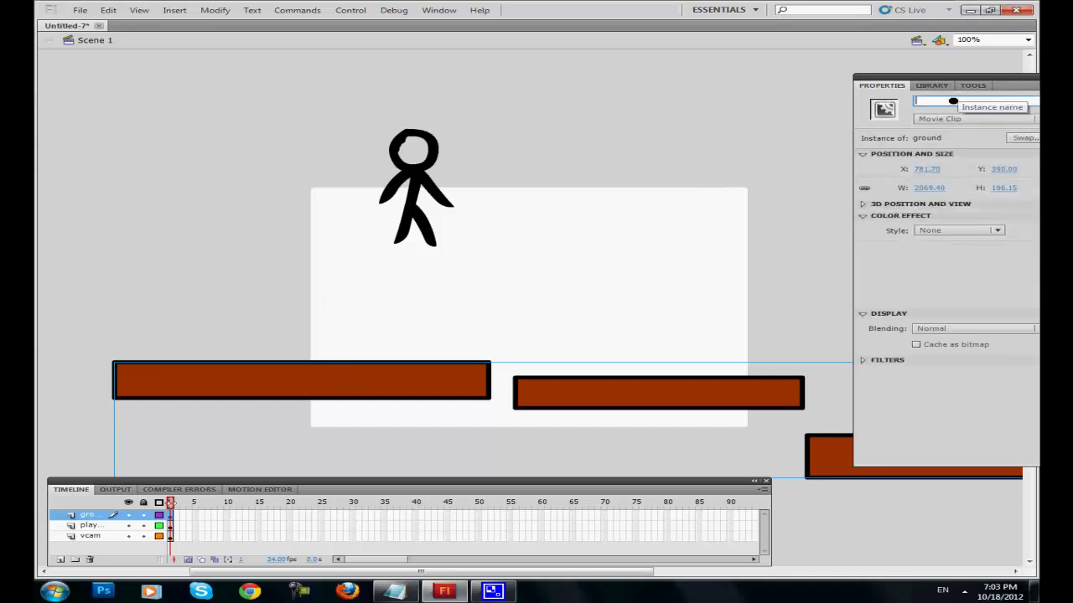
pyautogui.write('ground')
pyautogui.click(472, 100)
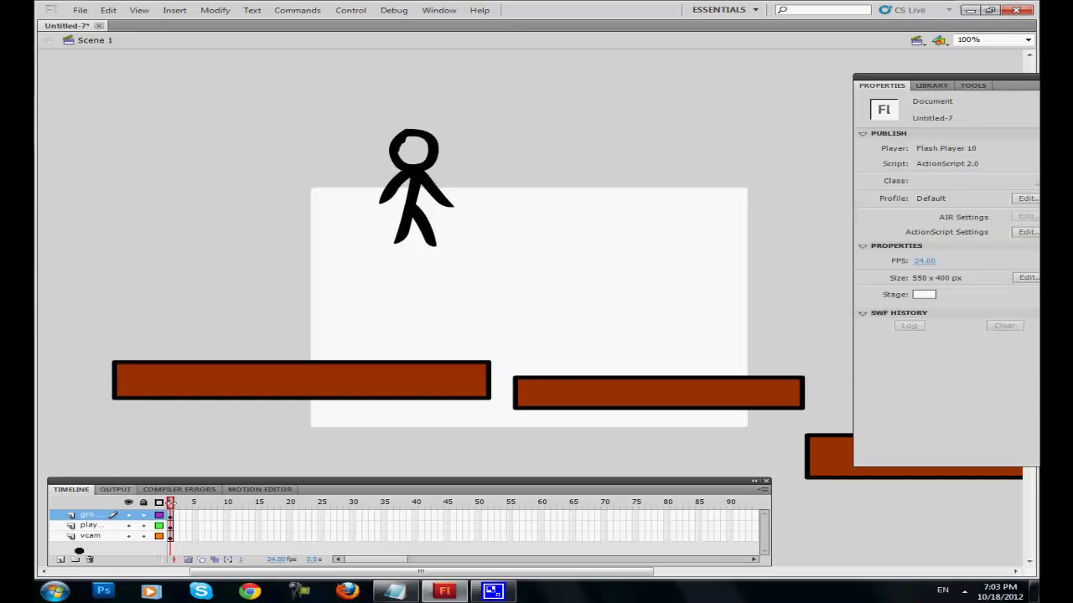
# Add a new layer above the ground layer and name it restartbox
pyautogui.click(59, 559)
pyautogui.doubleClick(90, 515)
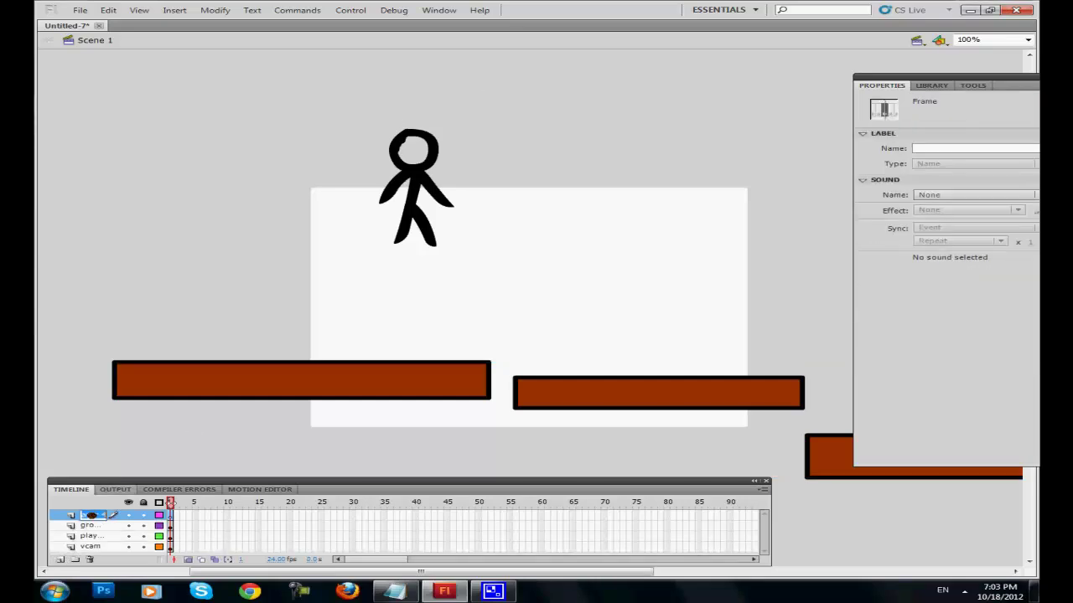
pyautogui.write('r')
pyautogui.write('estartbox')
pyautogui.click(797, 91)
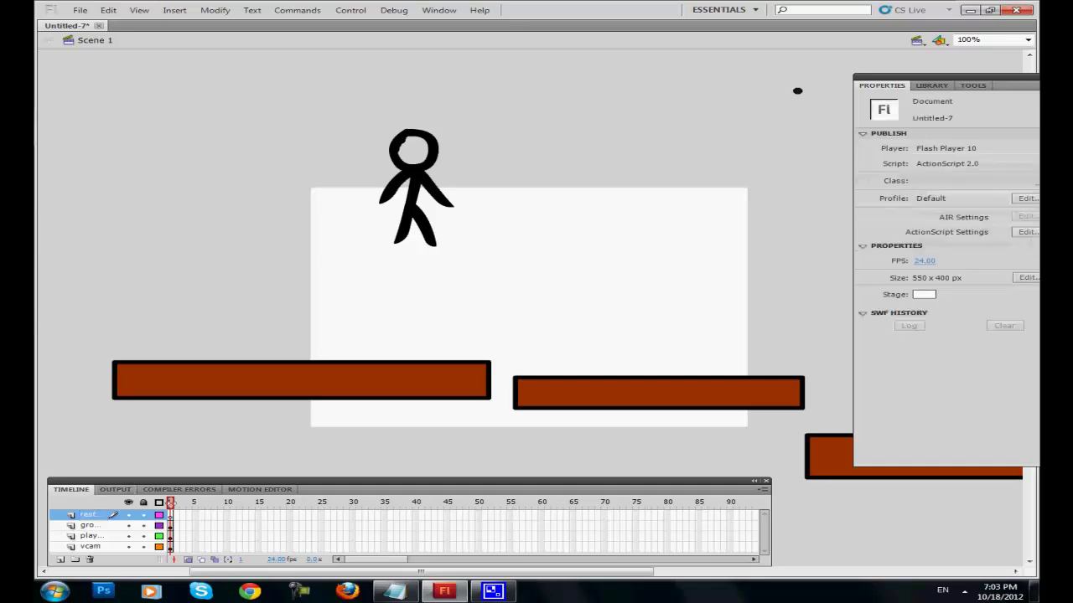
# Draw a long, thin white rectangle below all the platforms, spanning beyond both ends, on the restartbox layer
pyautogui.click(1028, 40)
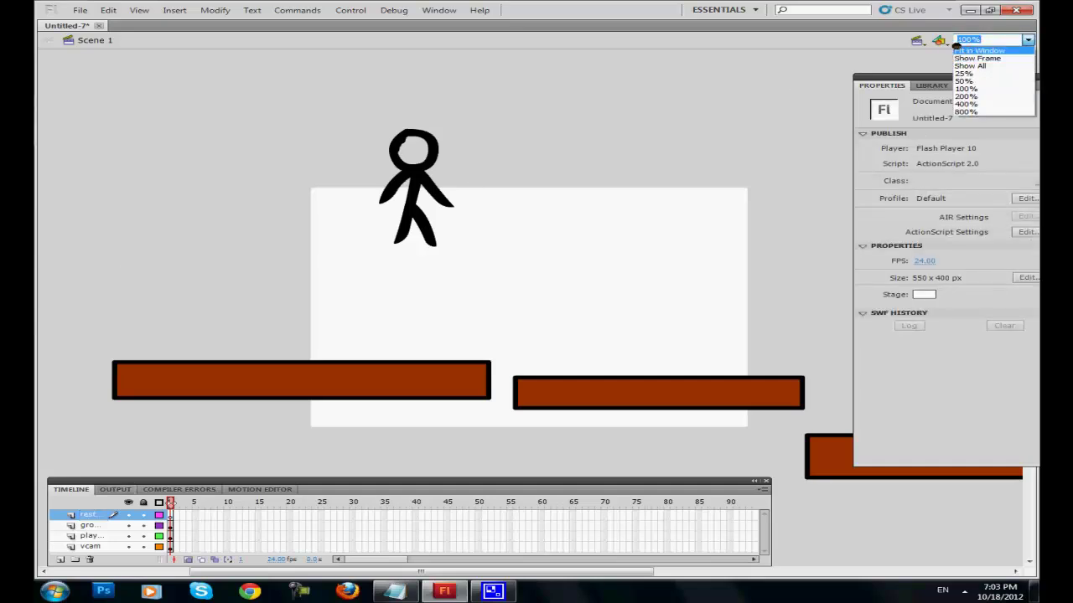
pyautogui.click(972, 48)
pyautogui.click(1028, 39)
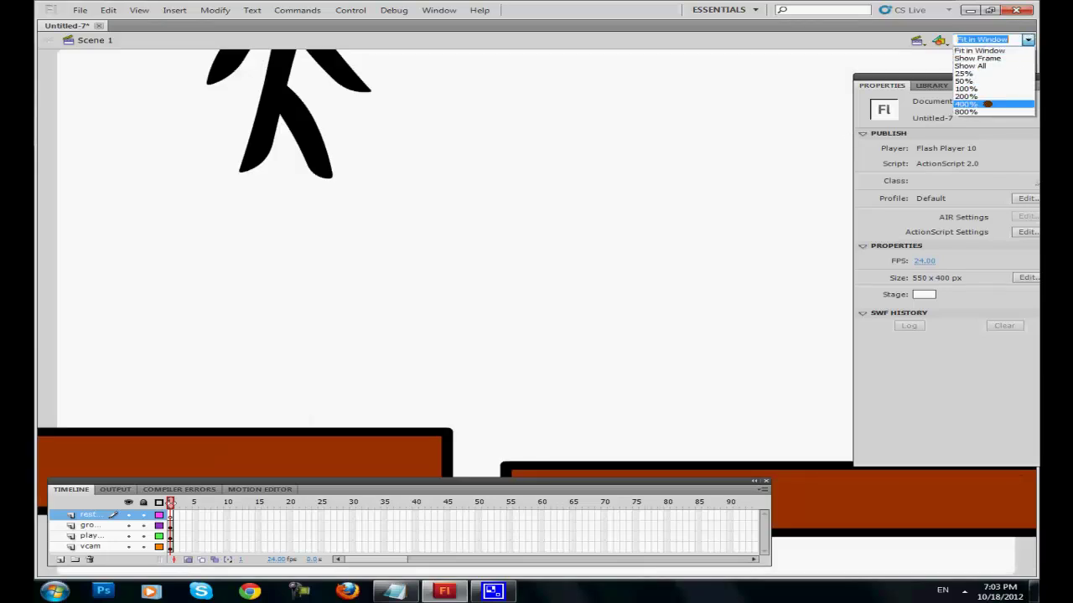
pyautogui.click(964, 74)
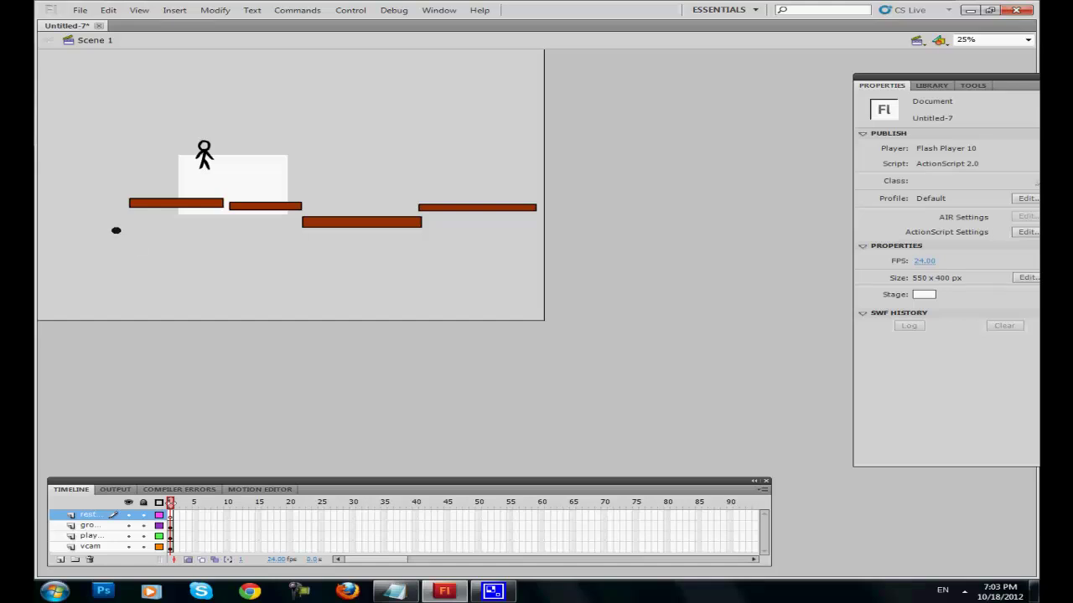
pyautogui.click(969, 86)
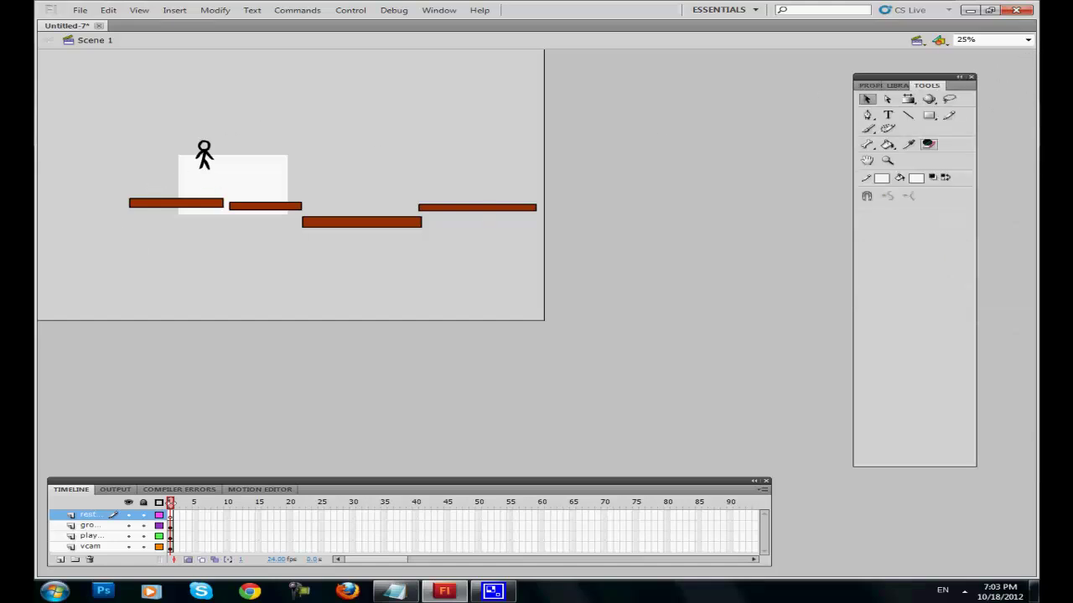
pyautogui.click(929, 115)
pyautogui.moveTo(41, 268); pyautogui.dragTo(547, 289)
pyautogui.click(867, 99)
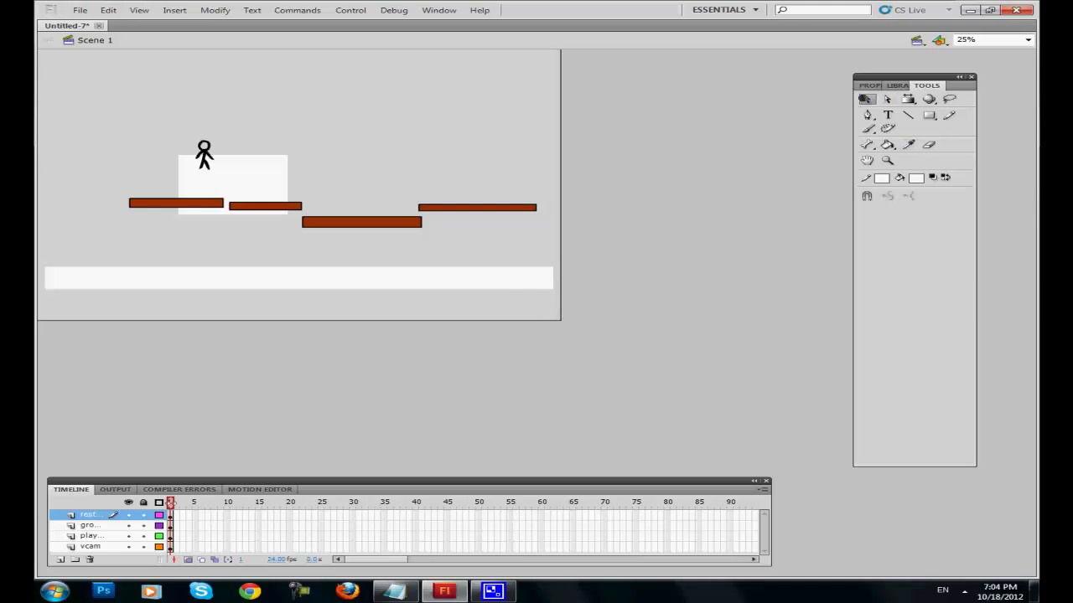
# Convert the long white rectangle below the platforms to a movie clip symbol named restart_box
pyautogui.click(254, 272)
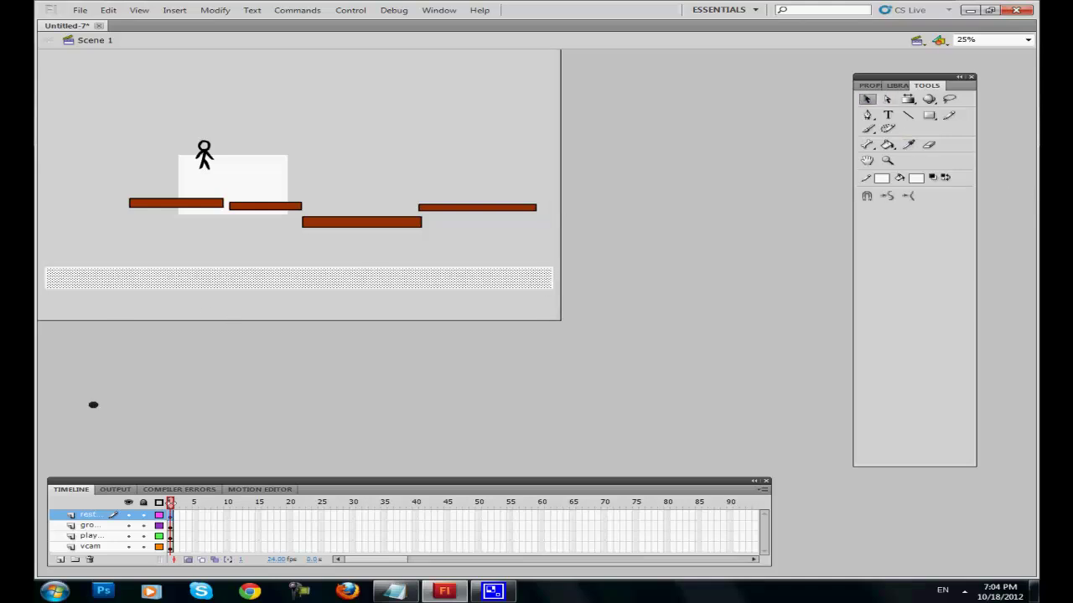
pyautogui.click(172, 312)
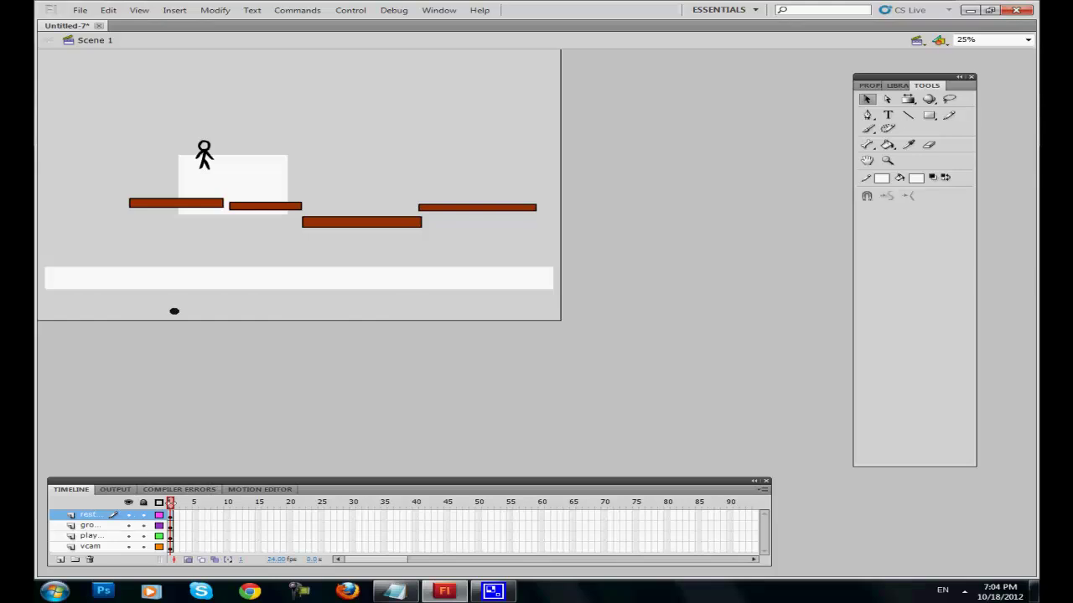
pyautogui.rightClick(76, 525)
pyautogui.click(197, 352)
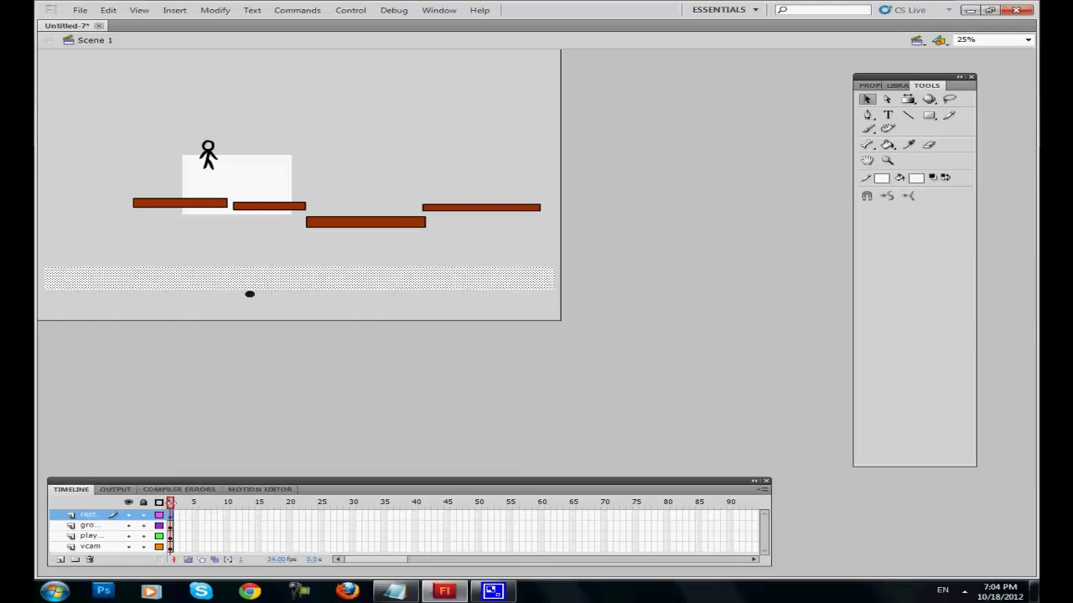
pyautogui.rightClick(230, 277)
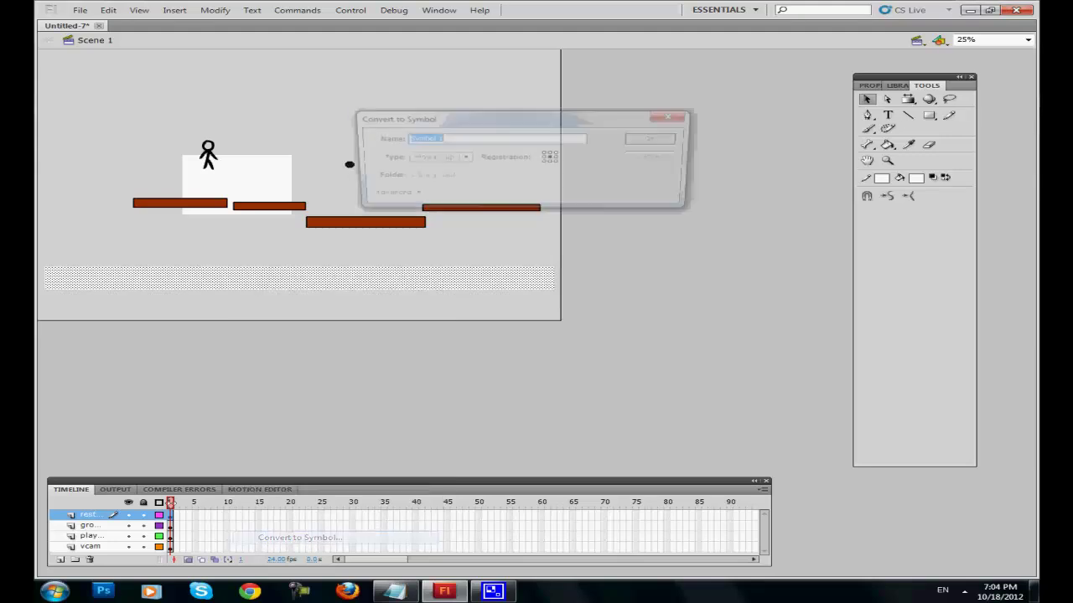
pyautogui.click(368, 542)
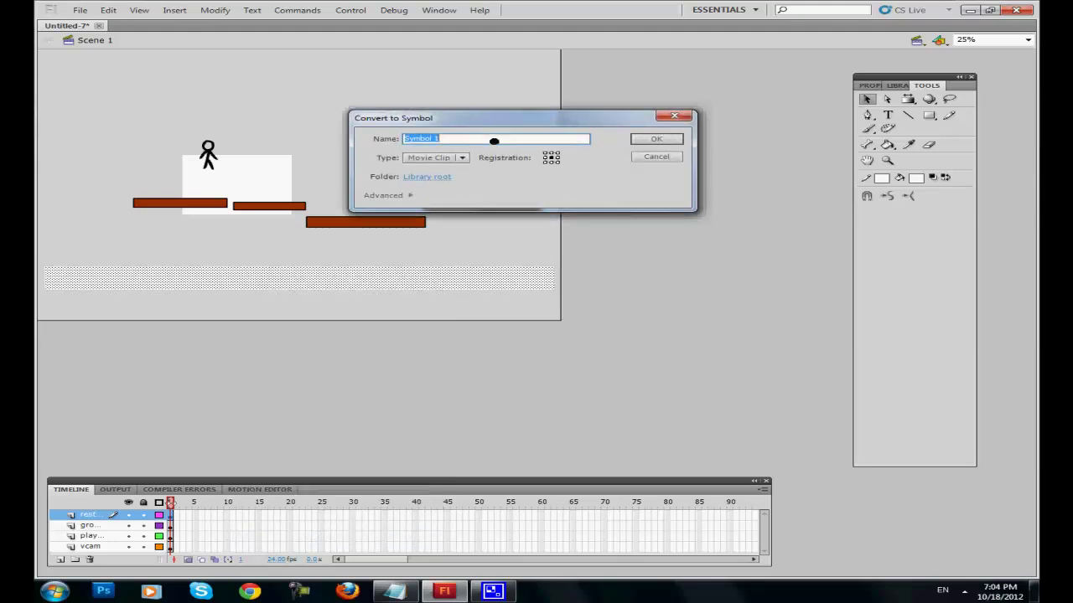
pyautogui.write('restart_box')
pyautogui.moveTo(494, 131); pyautogui.dragTo(215, 107)
pyautogui.hotkey('ctrl', 'c')
pyautogui.click(653, 138)
# Give the restart box movie clip the instance name restart_box
pyautogui.click(875, 87)
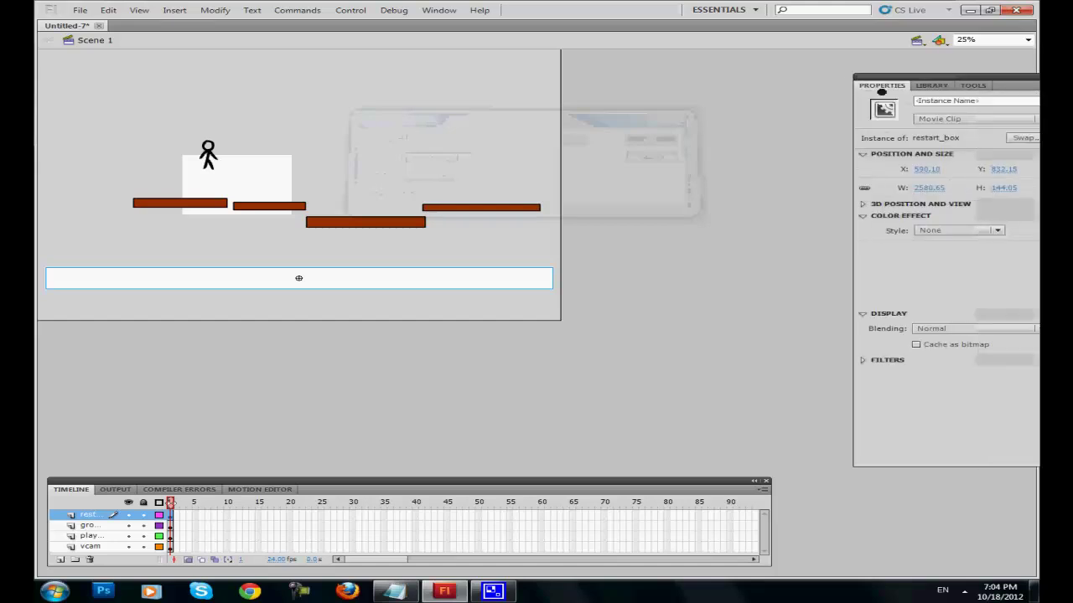
pyautogui.click(948, 101)
pyautogui.hotkey('ctrl', 'v')
pyautogui.press('Return')
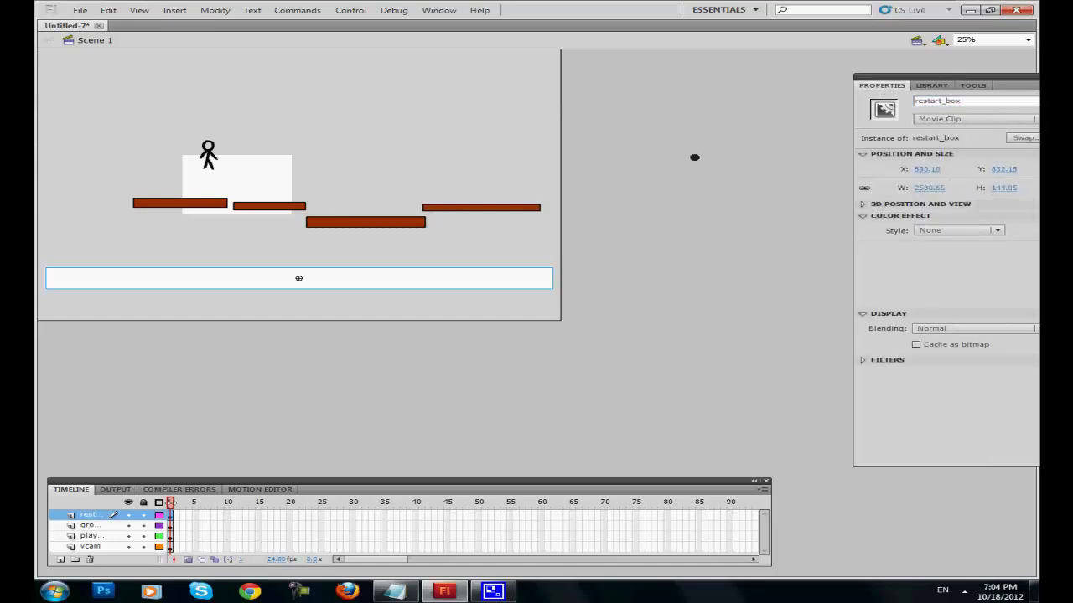
# Switch to the Notepad script file and copy the whole player code block, ending before the vcam frame section
pyautogui.click(93, 537)
pyautogui.click(91, 547)
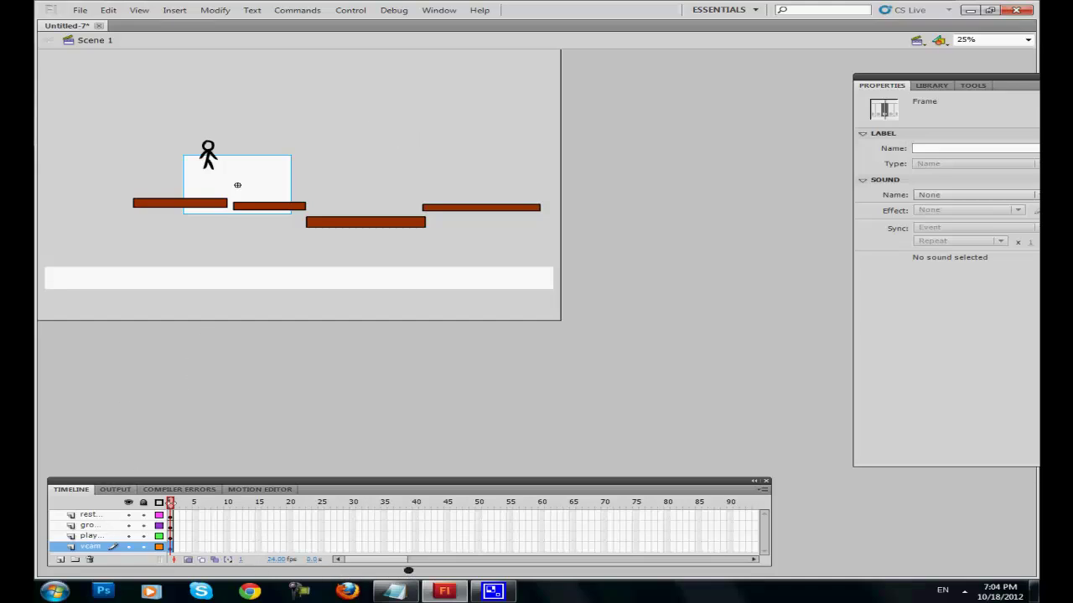
pyautogui.click(89, 534)
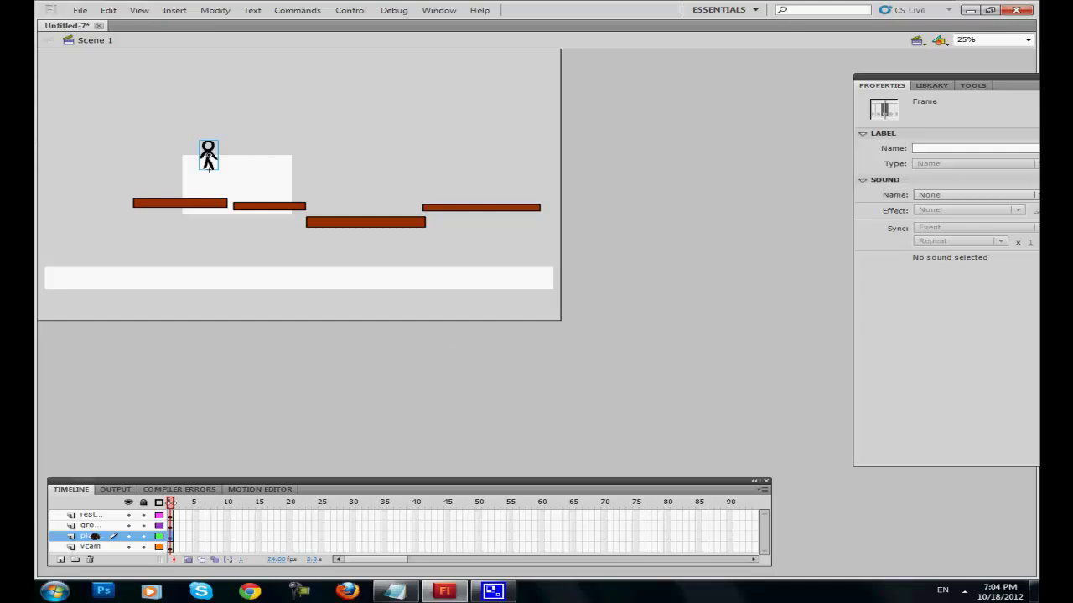
pyautogui.click(393, 592)
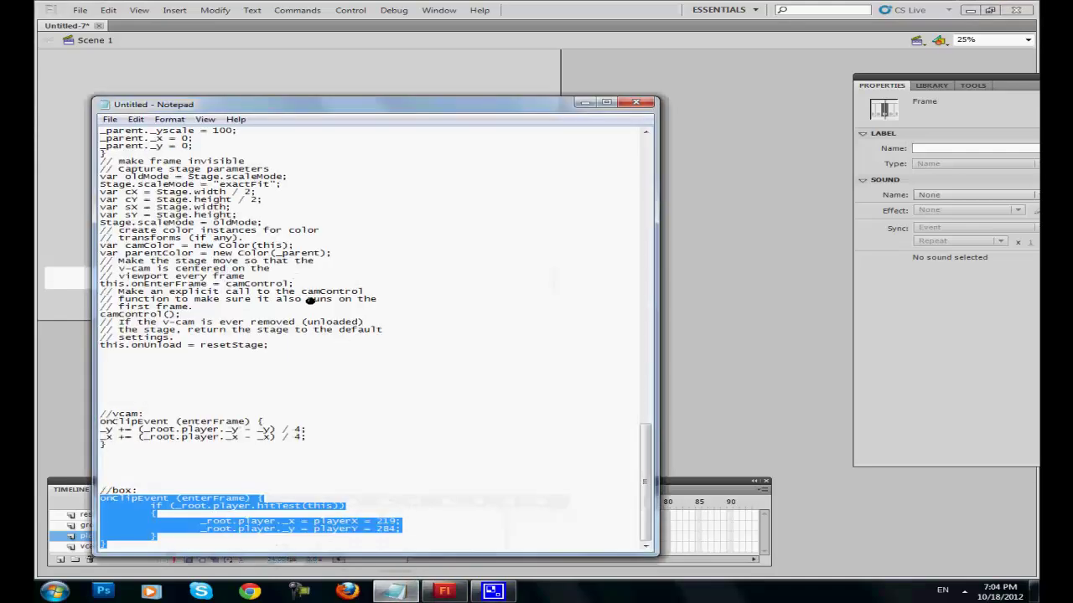
pyautogui.scroll(14, 318, 304)
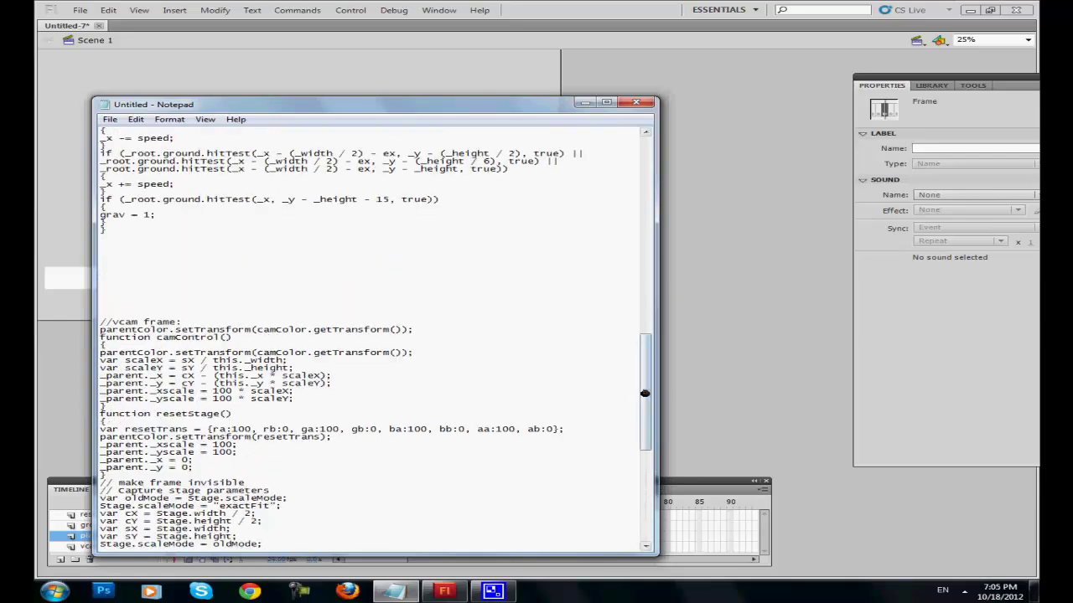
pyautogui.moveTo(648, 391); pyautogui.dragTo(665, 144)
pyautogui.moveTo(98, 139); pyautogui.dragTo(135, 427)
pyautogui.rightClick(133, 337)
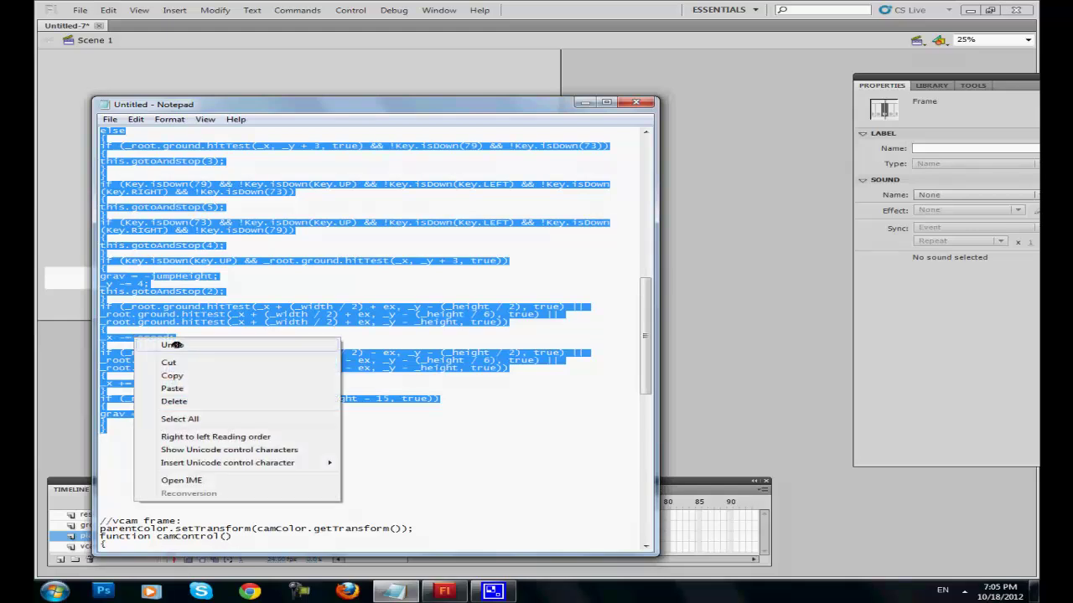
pyautogui.click(171, 377)
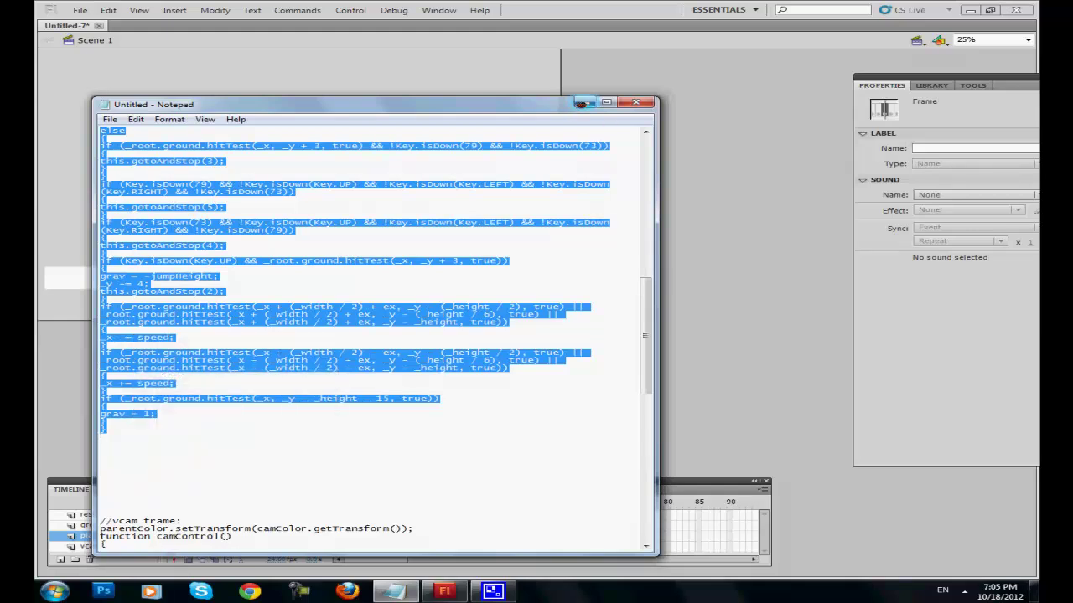
pyautogui.click(584, 102)
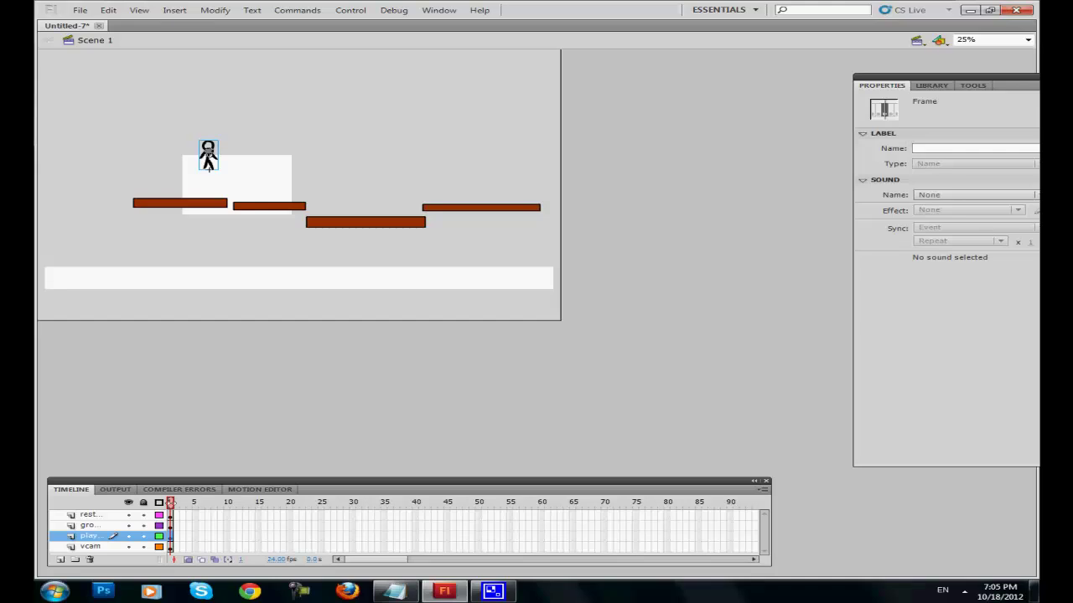
# Paste the copied code into the stick figure player's actions and auto-format it
pyautogui.click(1027, 40)
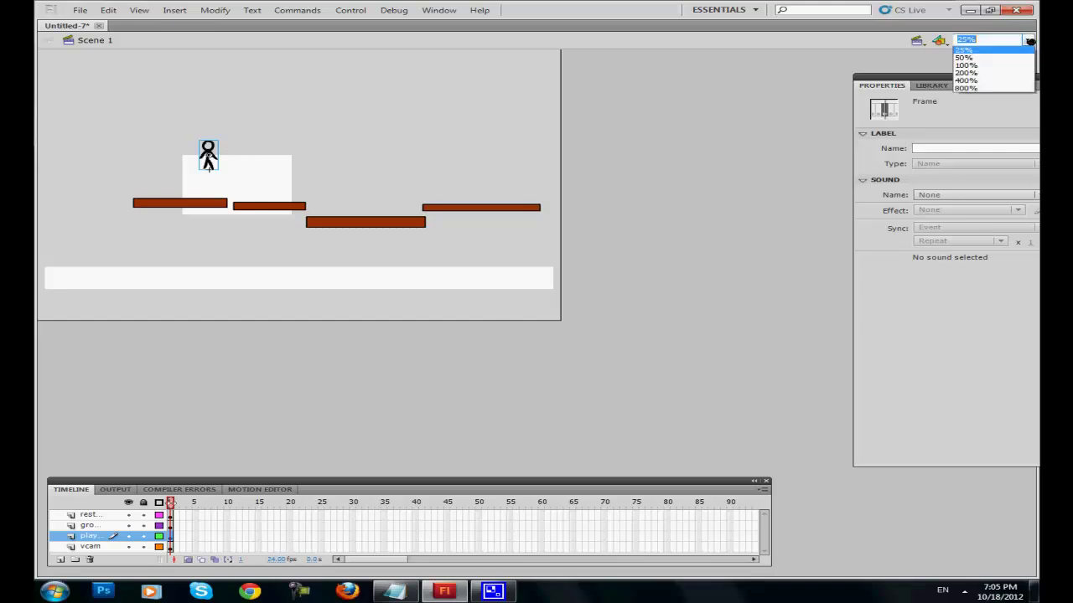
pyautogui.click(966, 88)
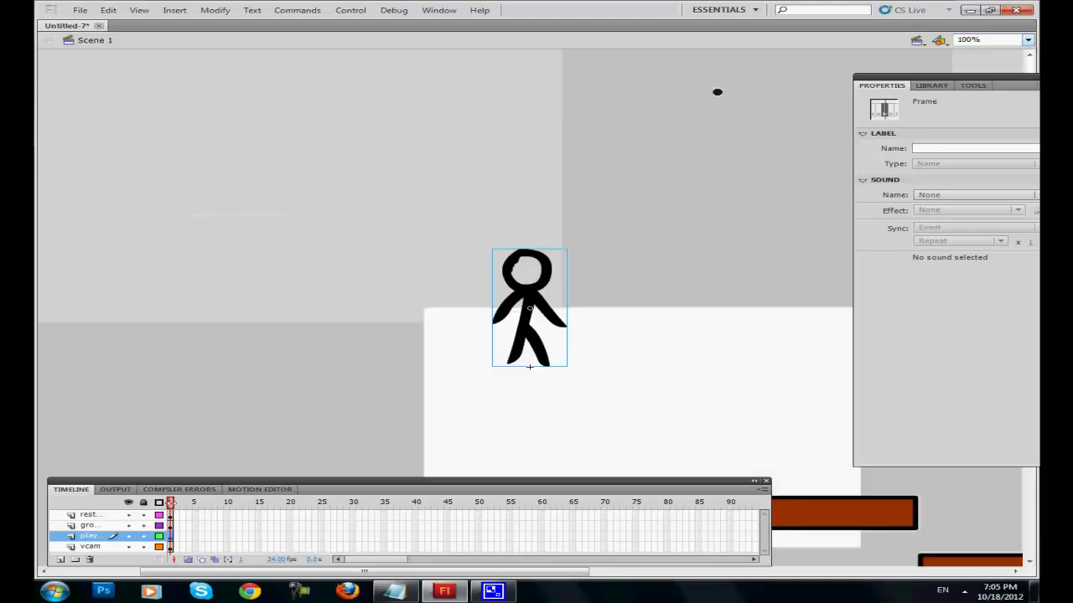
pyautogui.rightClick(522, 293)
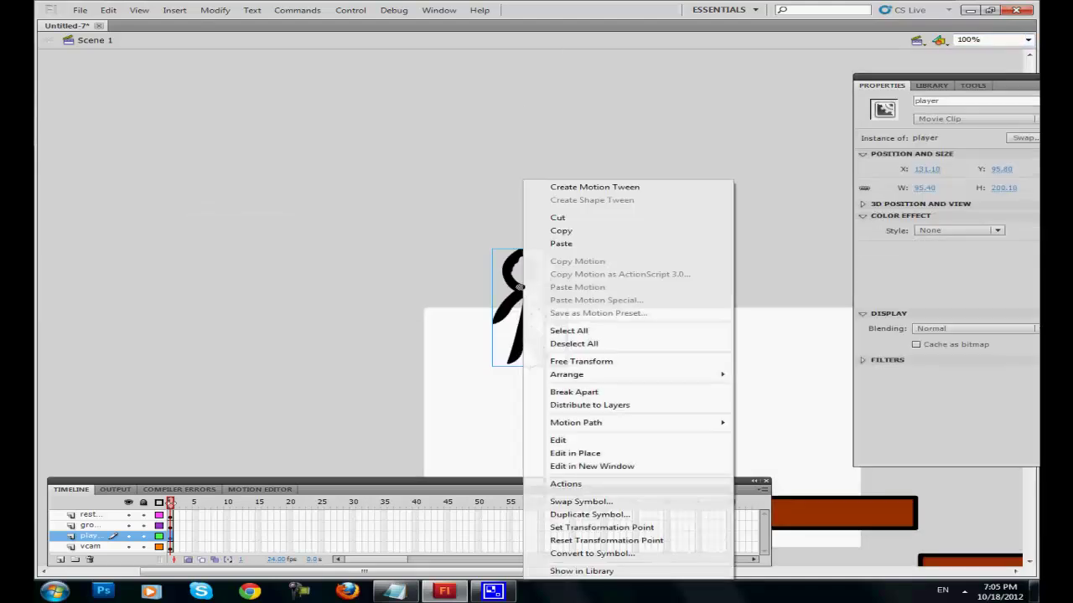
pyautogui.click(576, 484)
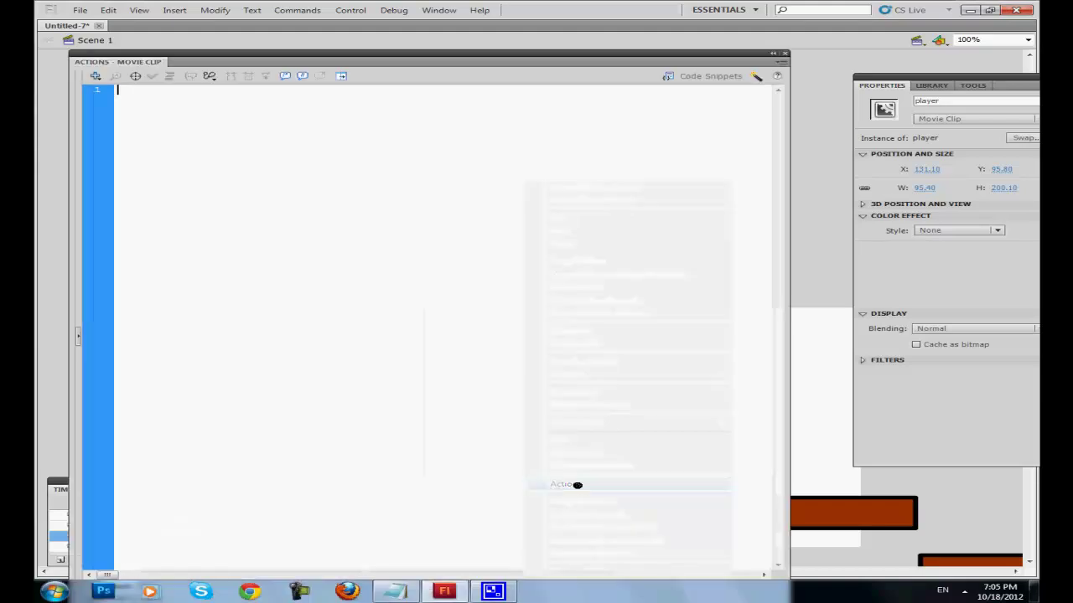
pyautogui.hotkey('ctrl', 'v')
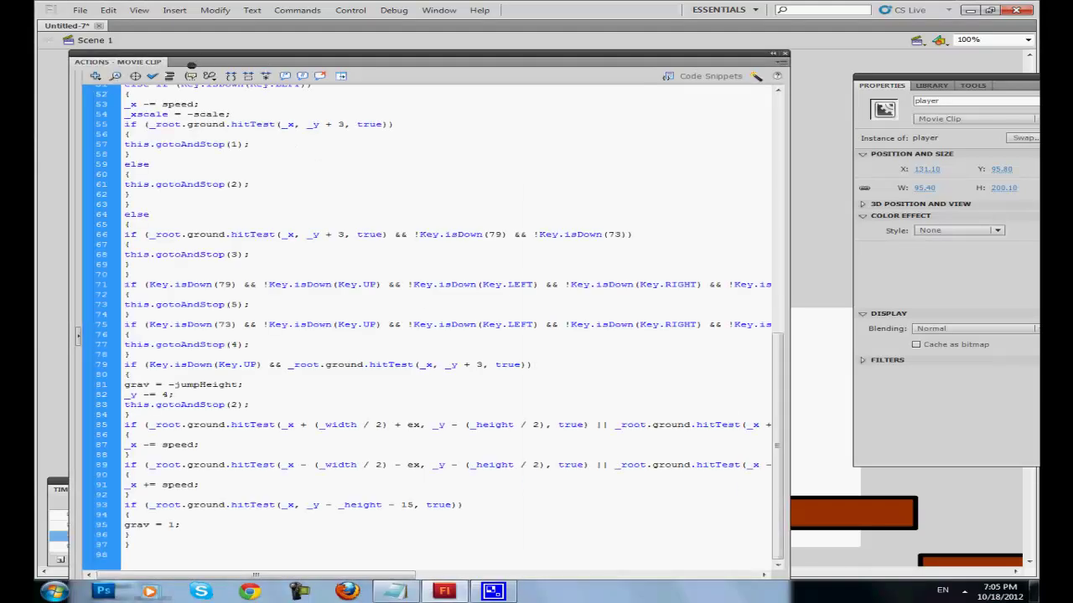
pyautogui.click(169, 76)
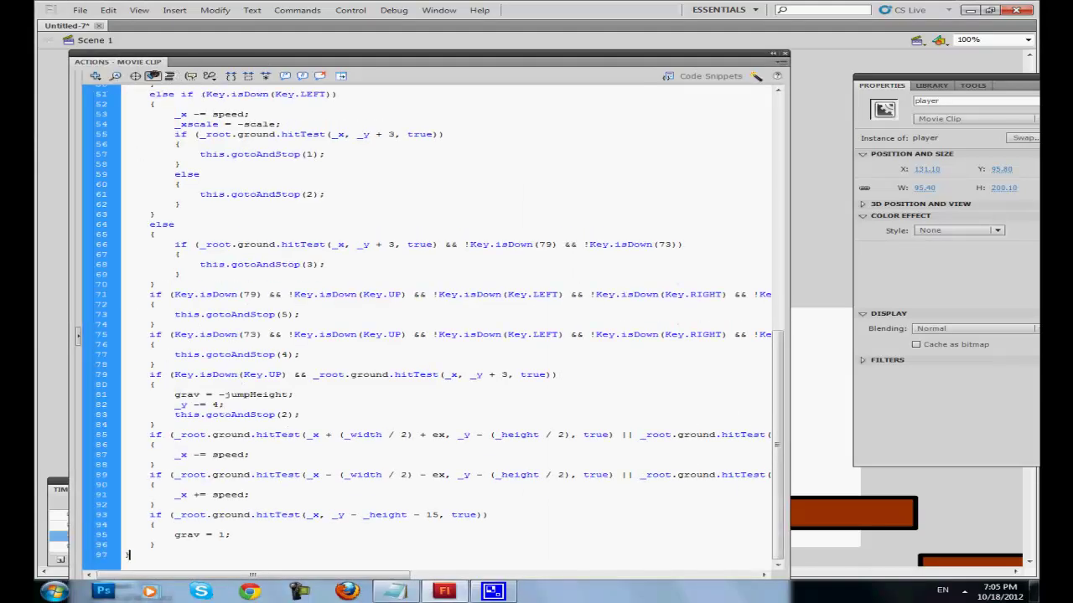
pyautogui.click(786, 52)
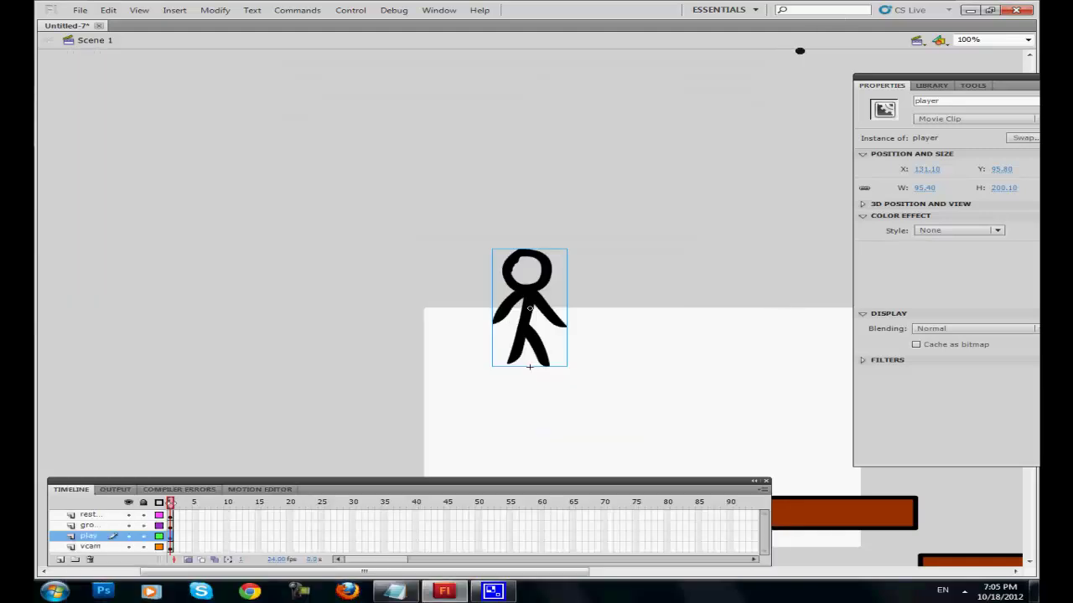
pyautogui.scroll(-3, 755, 96)
pyautogui.scroll(-2, 748, 101)
pyautogui.scroll(-2, 354, 406)
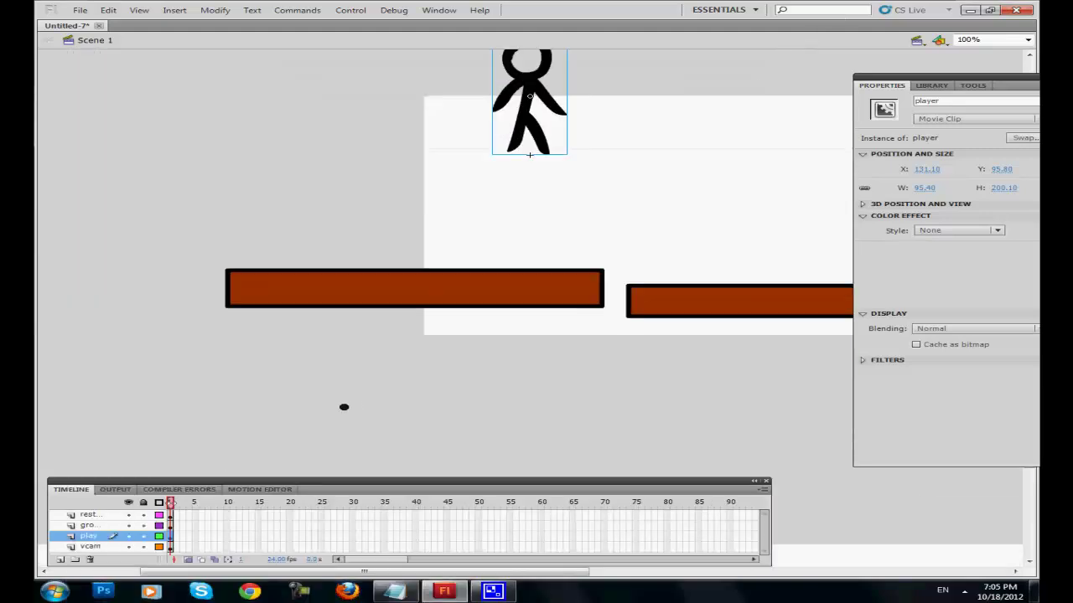
pyautogui.click(86, 526)
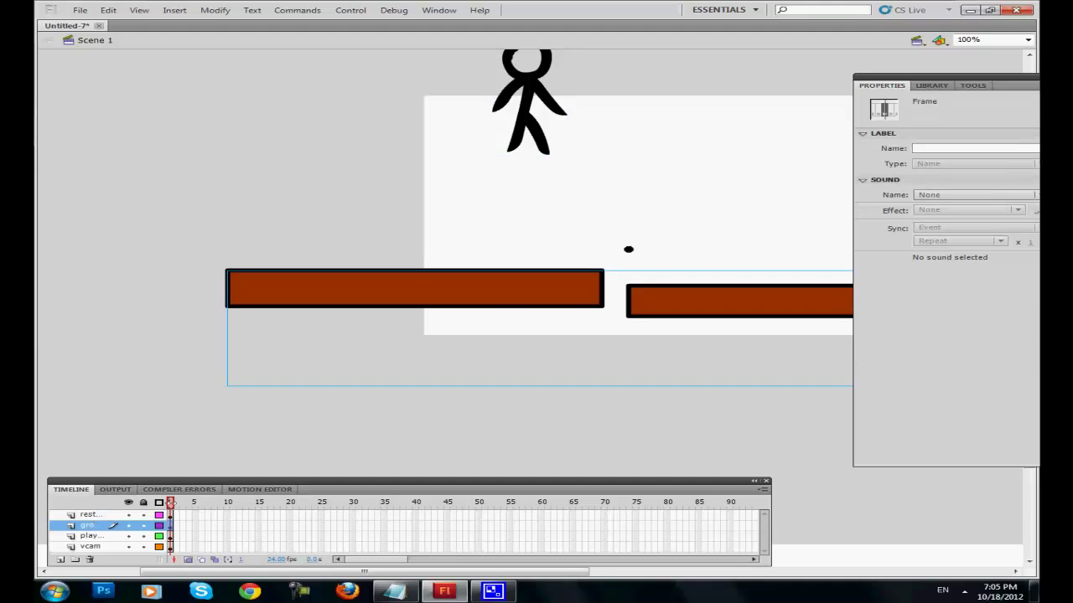
pyautogui.click(476, 314)
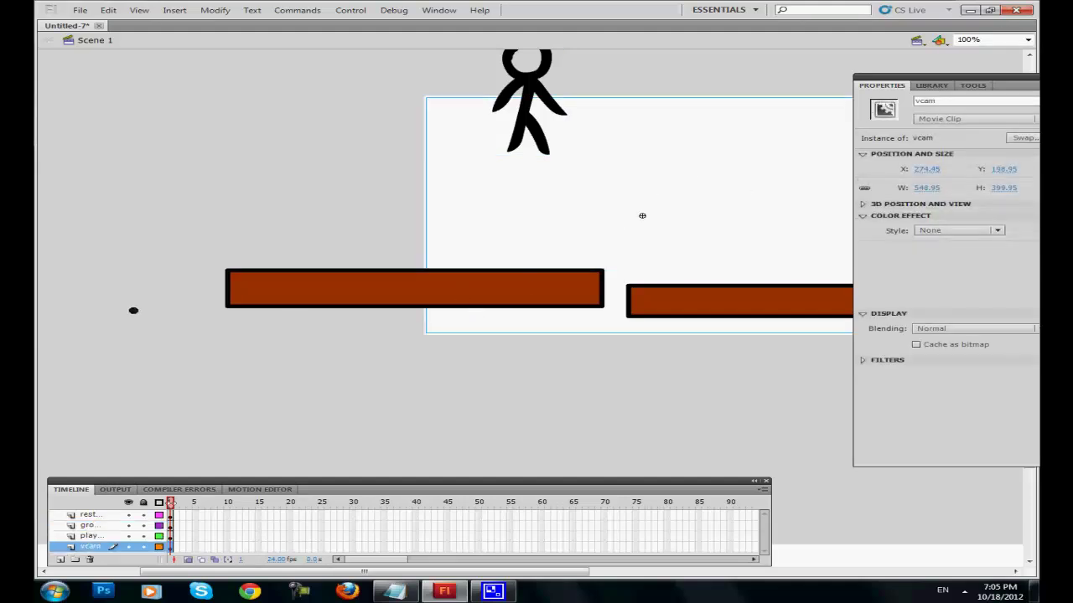
pyautogui.click(330, 253)
pyautogui.click(299, 275)
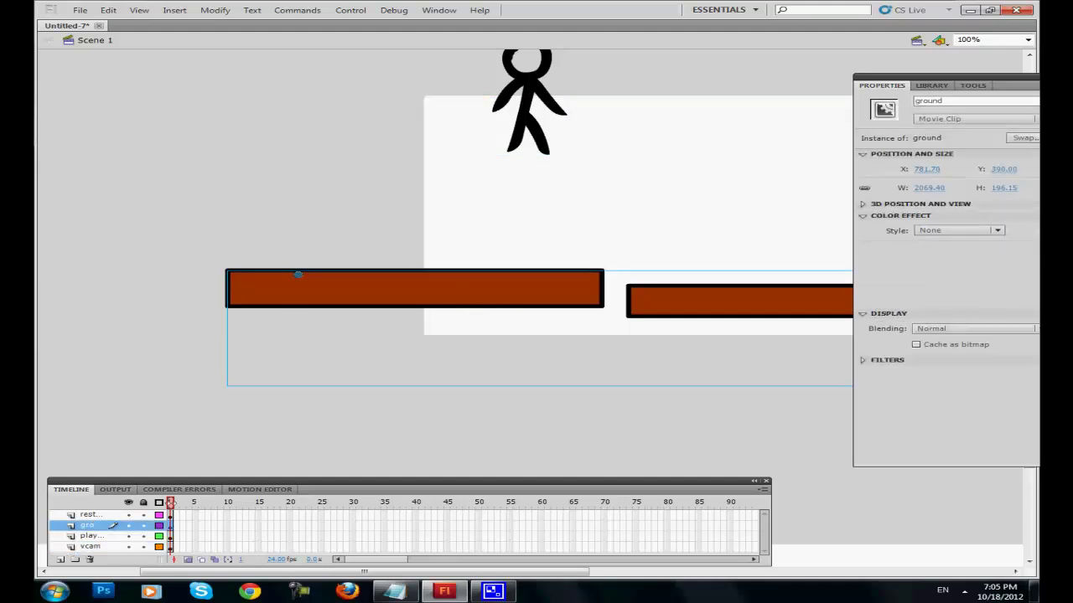
pyautogui.click(253, 202)
# Open the white vcam movie clip for editing and select its first frame
pyautogui.click(91, 546)
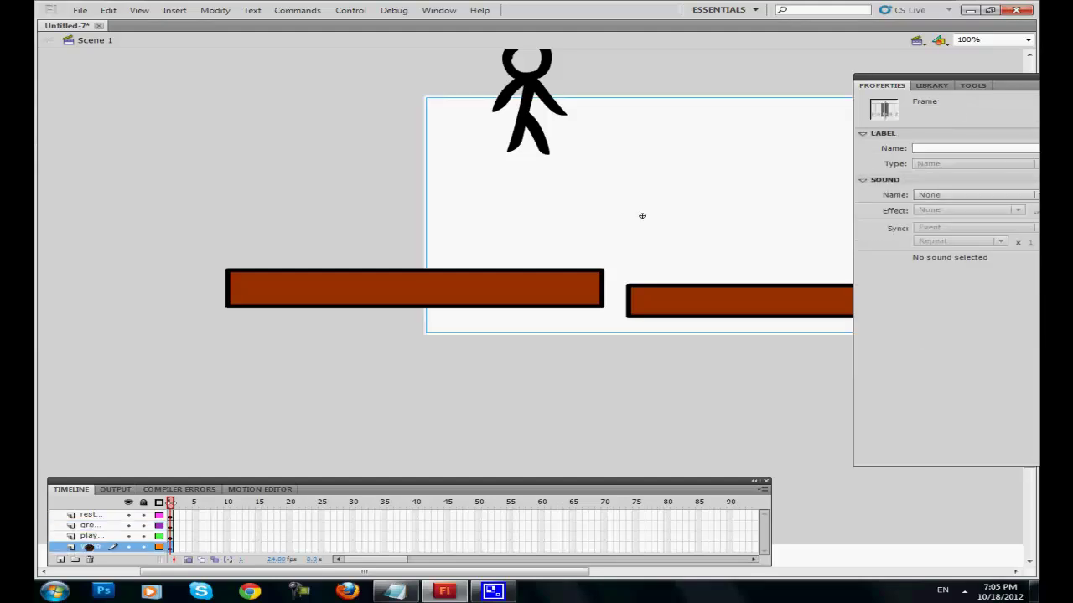
pyautogui.click(496, 332)
pyautogui.scroll(3, 496, 332)
pyautogui.scroll(-2, 342, 410)
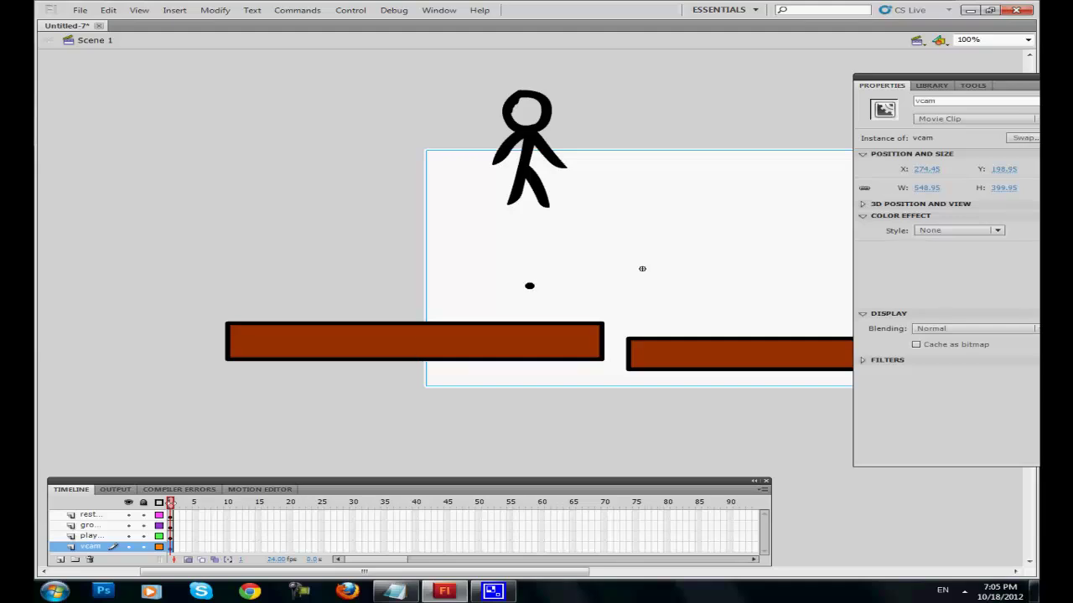
pyautogui.doubleClick(642, 268)
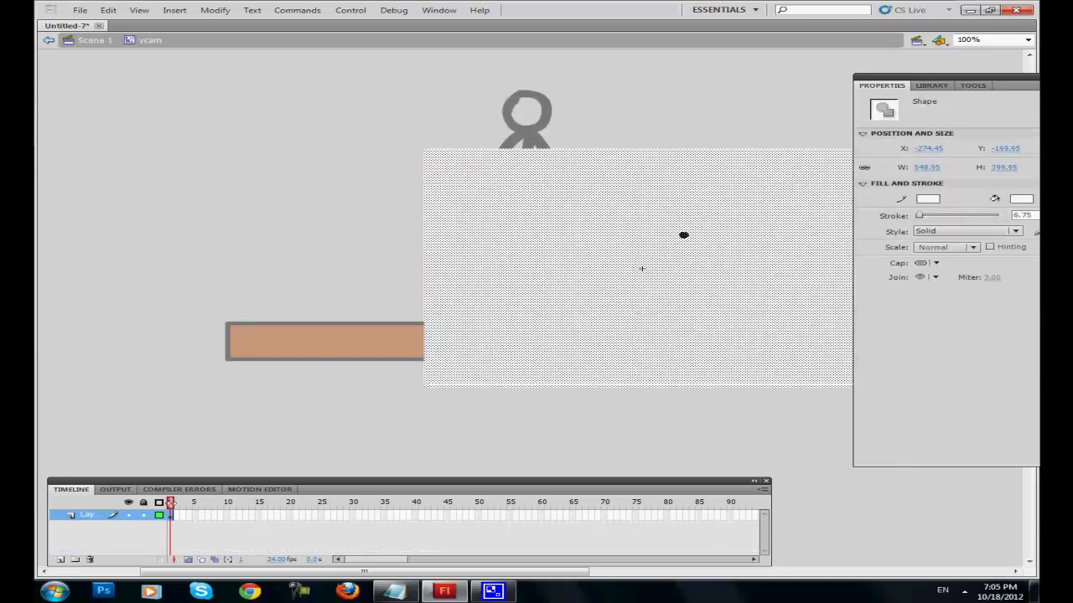
pyautogui.click(148, 386)
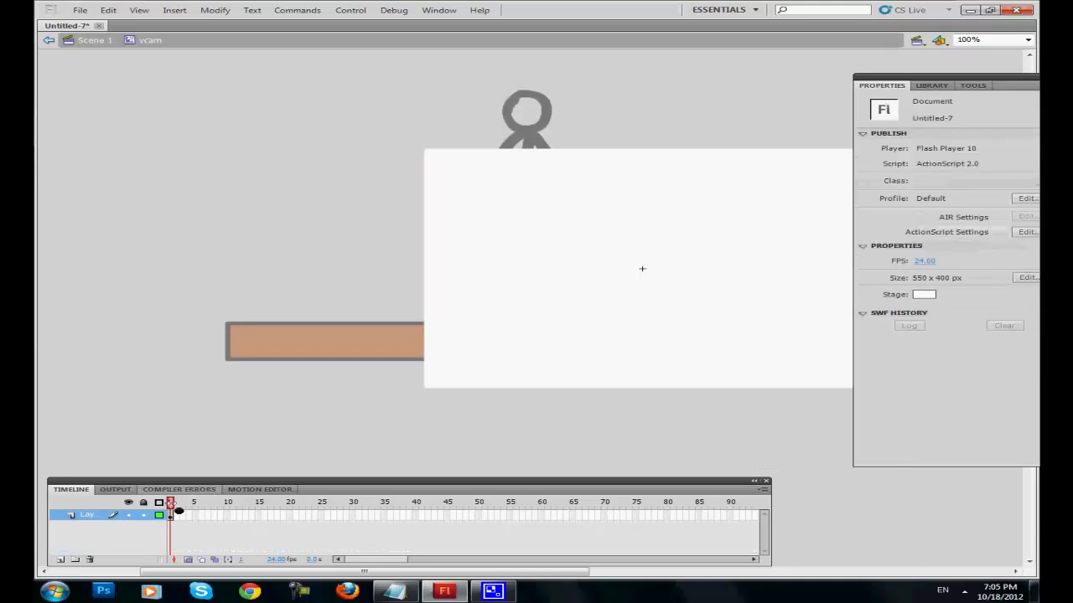
pyautogui.click(172, 514)
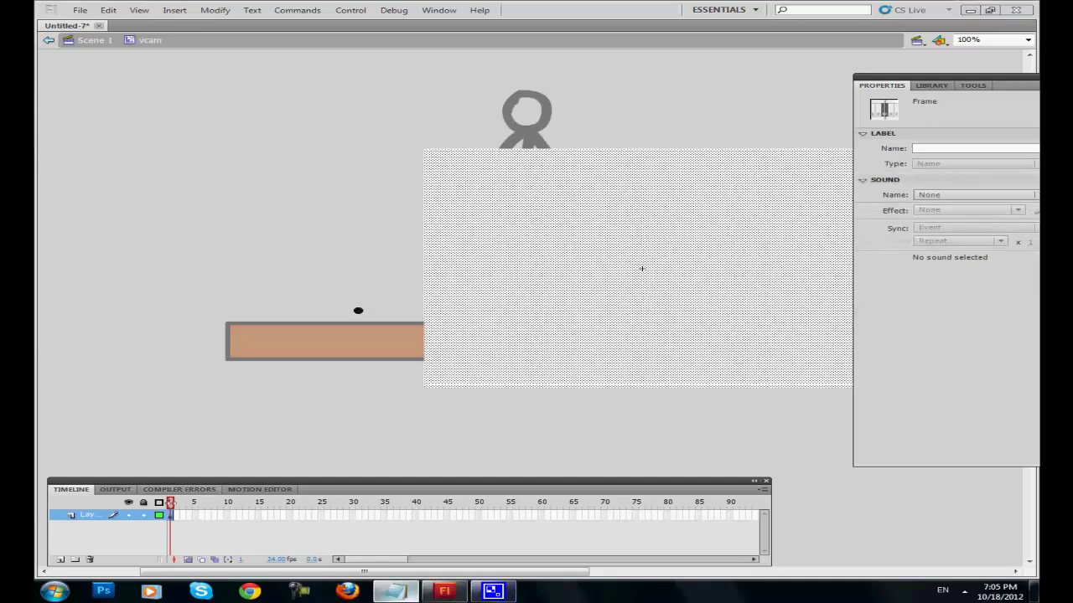
# Copy the vcam frame code from the Notepad script, from the first parentColor.setTransform line through this.onUnload = resetStage
pyautogui.click(392, 591)
pyautogui.scroll(-7, 216, 330)
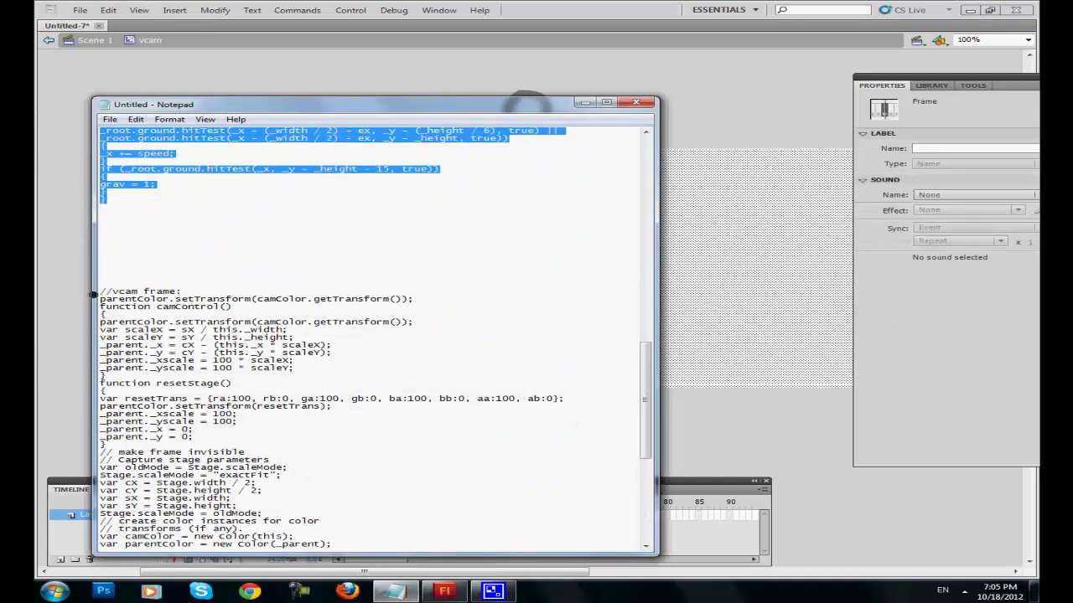
pyautogui.moveTo(97, 298); pyautogui.dragTo(263, 454)
pyautogui.rightClick(190, 365)
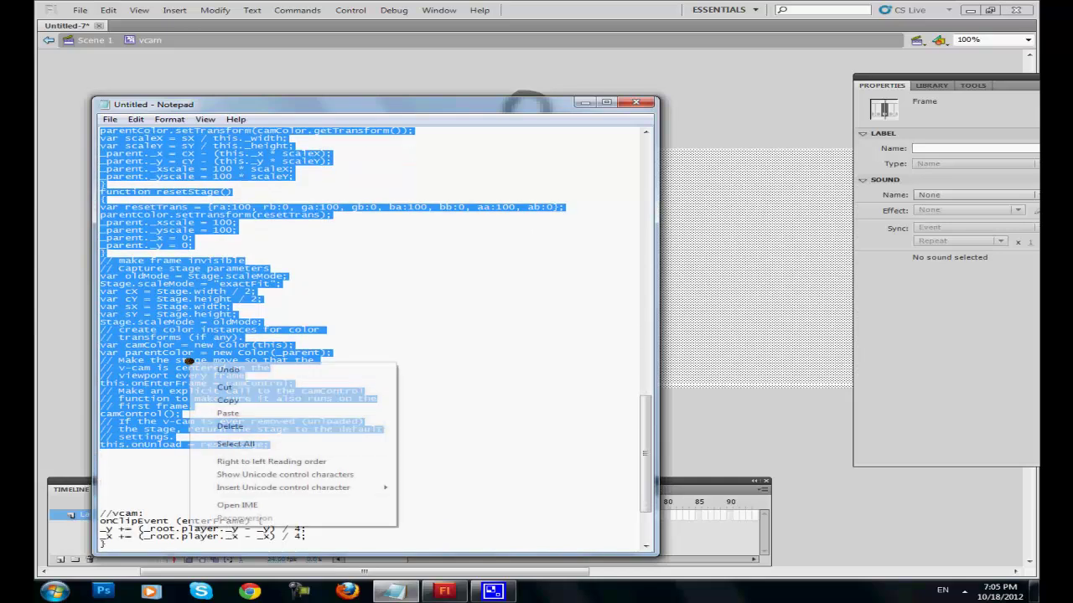
pyautogui.click(228, 400)
pyautogui.click(584, 103)
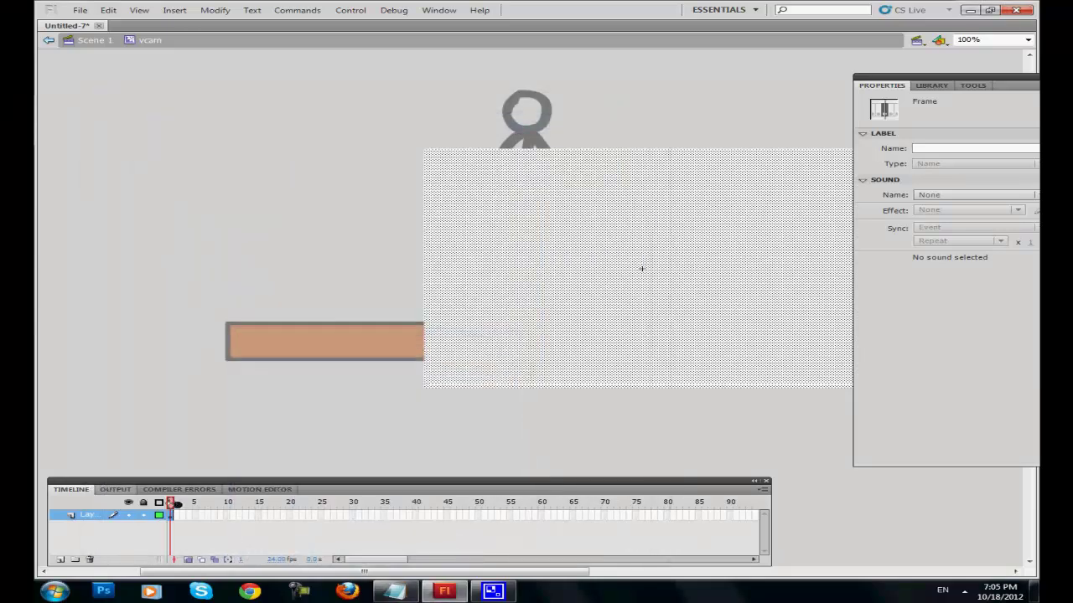
# Paste the copied camera code into the actions of frame 1 inside the vcam symbol
pyautogui.rightClick(170, 515)
pyautogui.press('Escape')
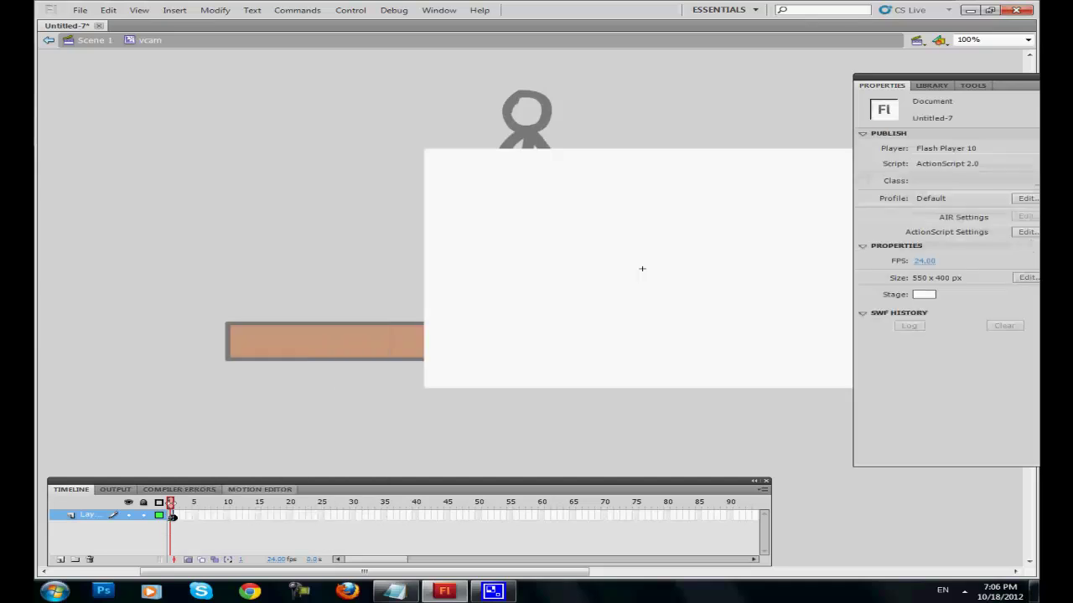
pyautogui.click(171, 516)
pyautogui.rightClick(171, 514)
pyautogui.click(214, 509)
pyautogui.hotkey('ctrl', 'v')
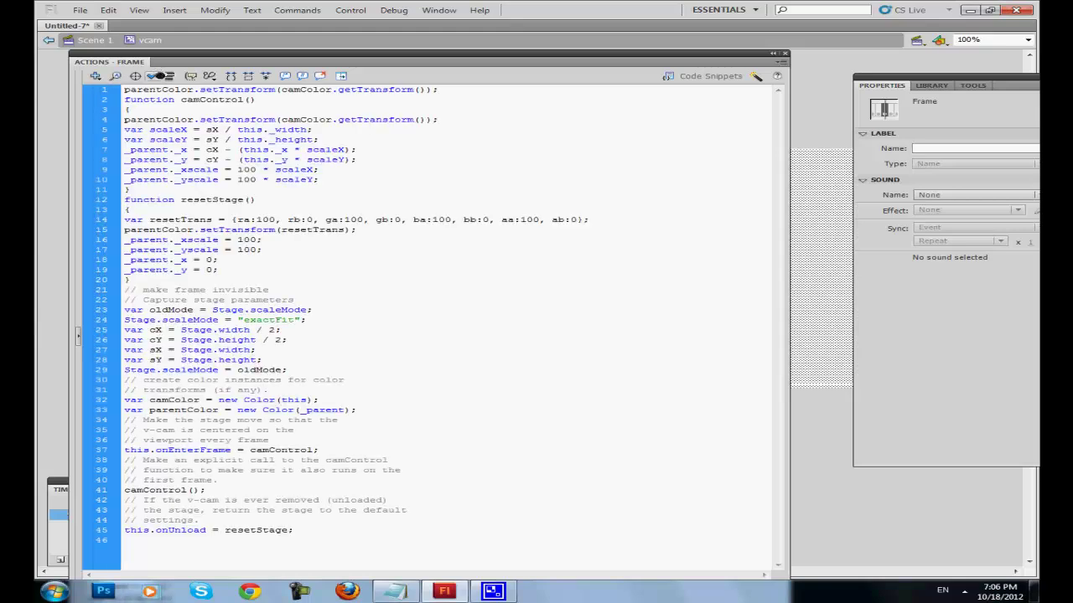
# Auto-format the camera code on the vcam symbol's first frame, close the script and return to Scene 1
pyautogui.click(168, 76)
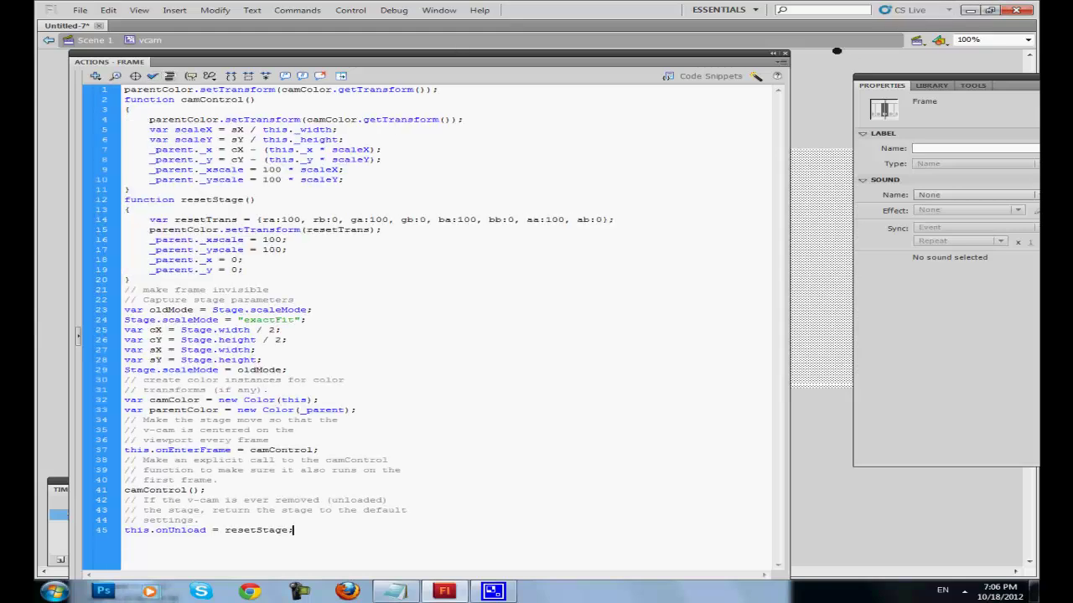
pyautogui.click(785, 53)
pyautogui.hotkey('ctrl', 'e')
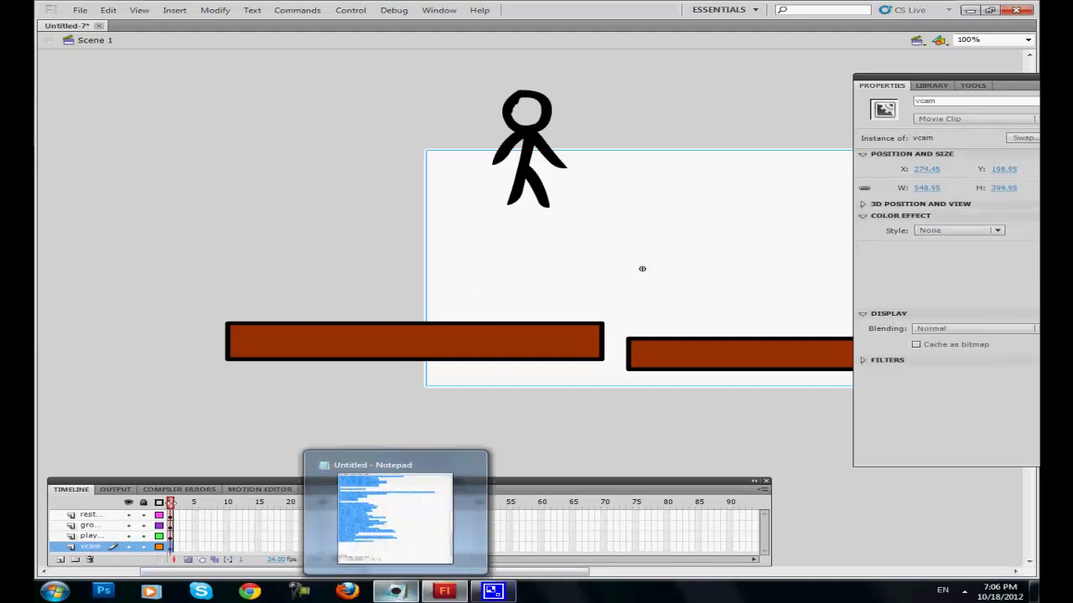
# Copy the onClipEvent (enterFrame) block under the //vcam: comment in the Notepad script
pyautogui.click(394, 592)
pyautogui.moveTo(184, 453); pyautogui.dragTo(123, 430)
pyautogui.hotkey('ctrl', 'c')
pyautogui.rightClick(122, 431)
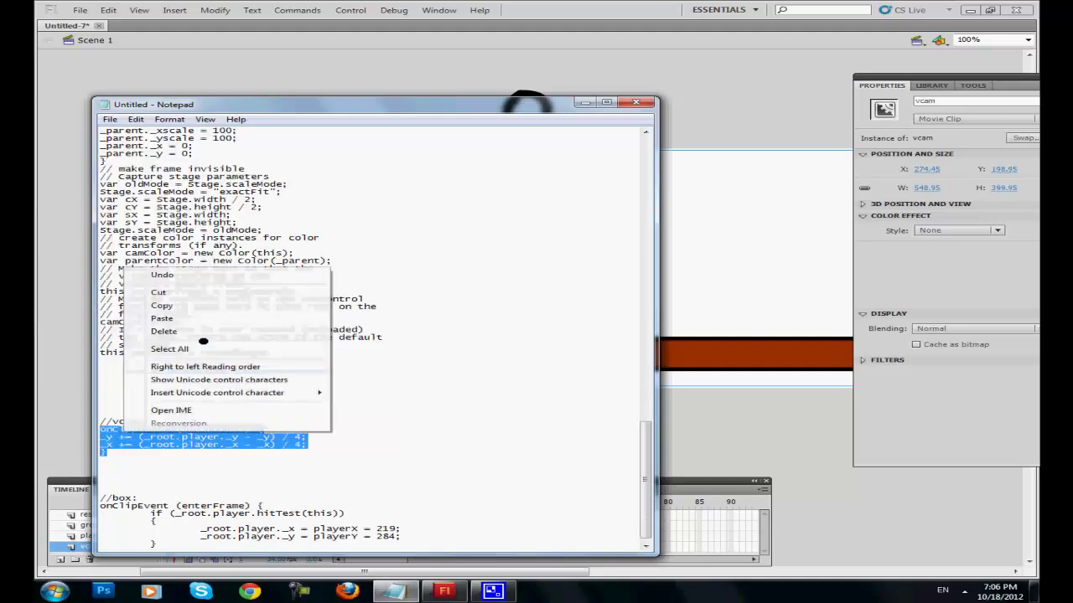
pyautogui.click(183, 306)
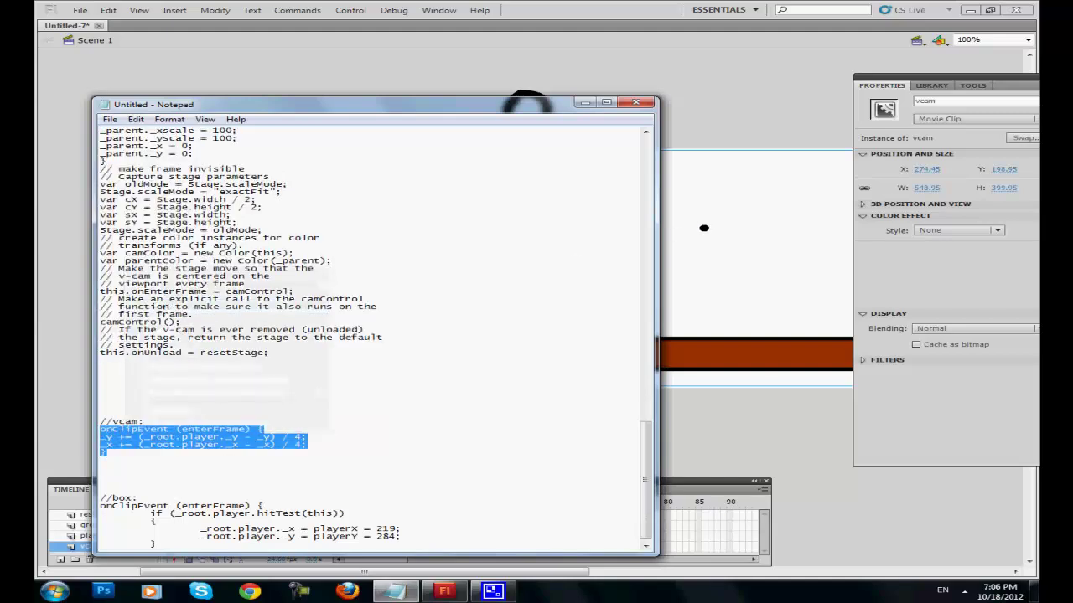
pyautogui.click(707, 225)
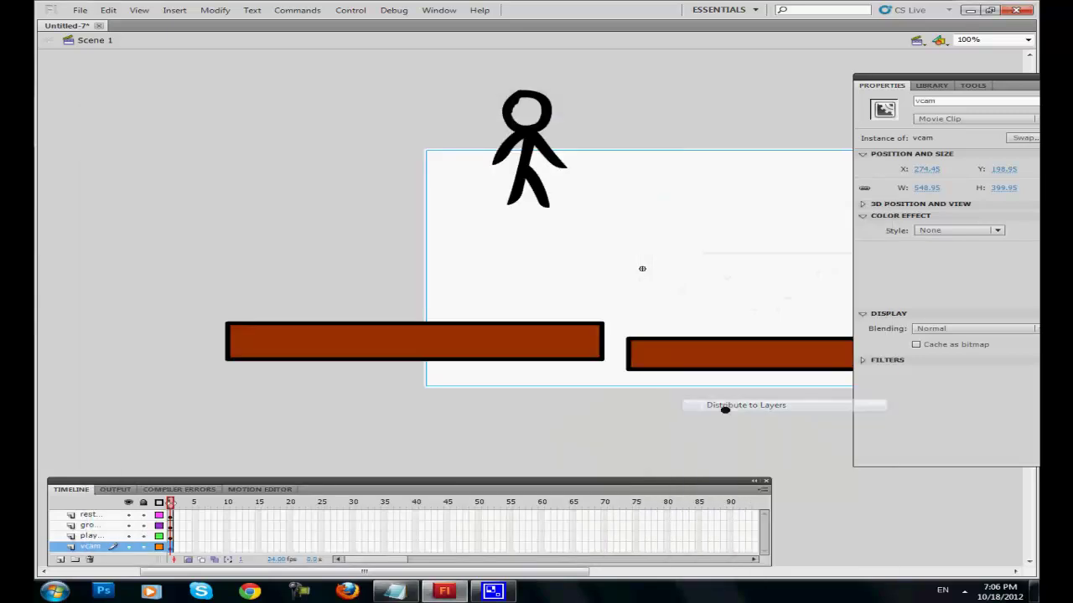
pyautogui.click(232, 416)
pyautogui.scroll(-3, 232, 417)
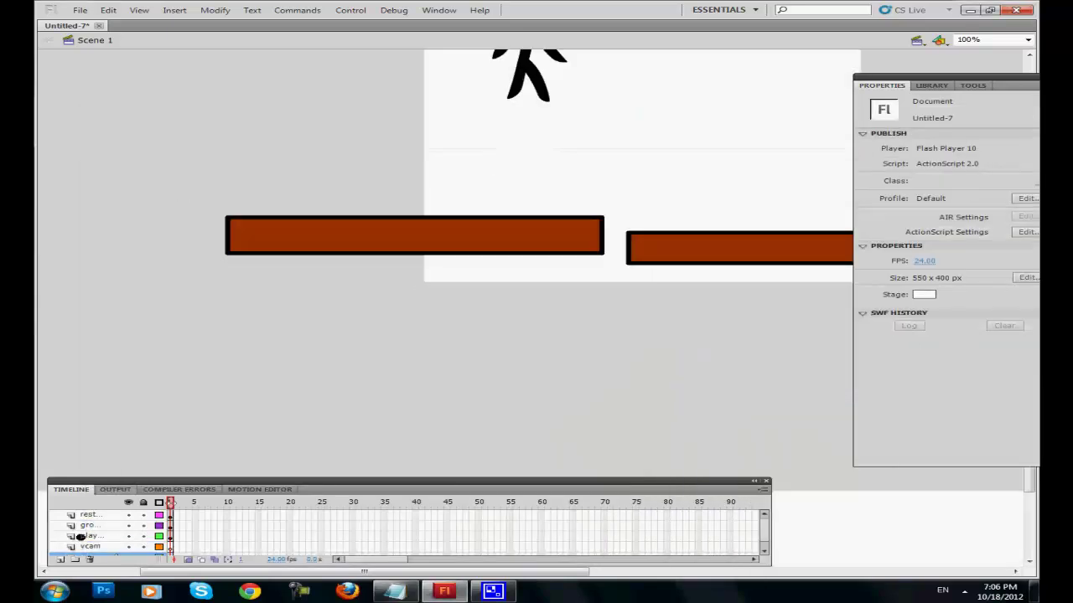
pyautogui.click(88, 555)
pyautogui.click(108, 9)
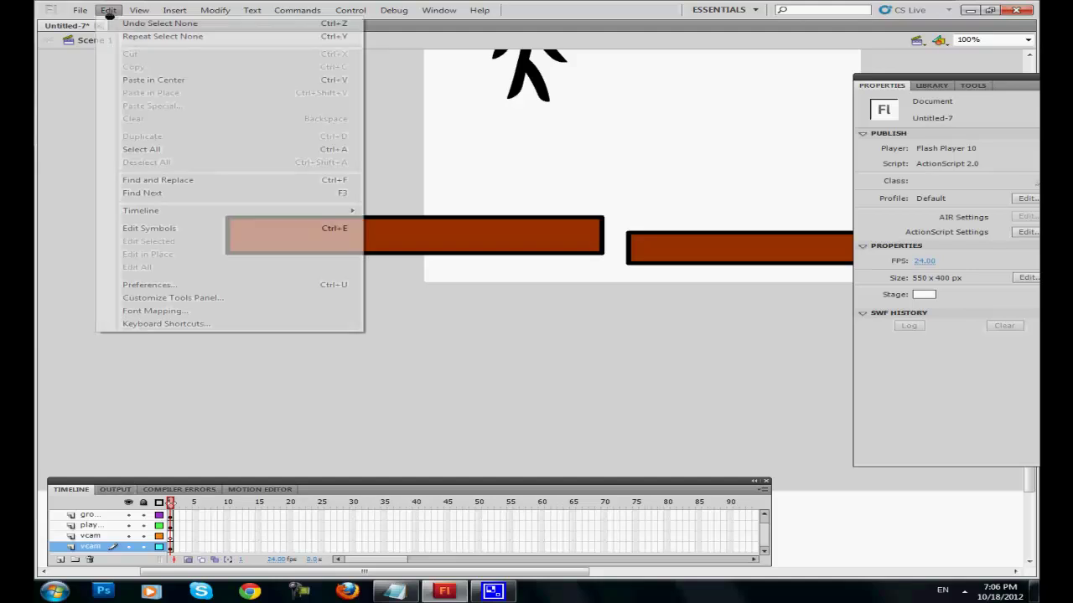
pyautogui.click(115, 22)
pyautogui.click(108, 9)
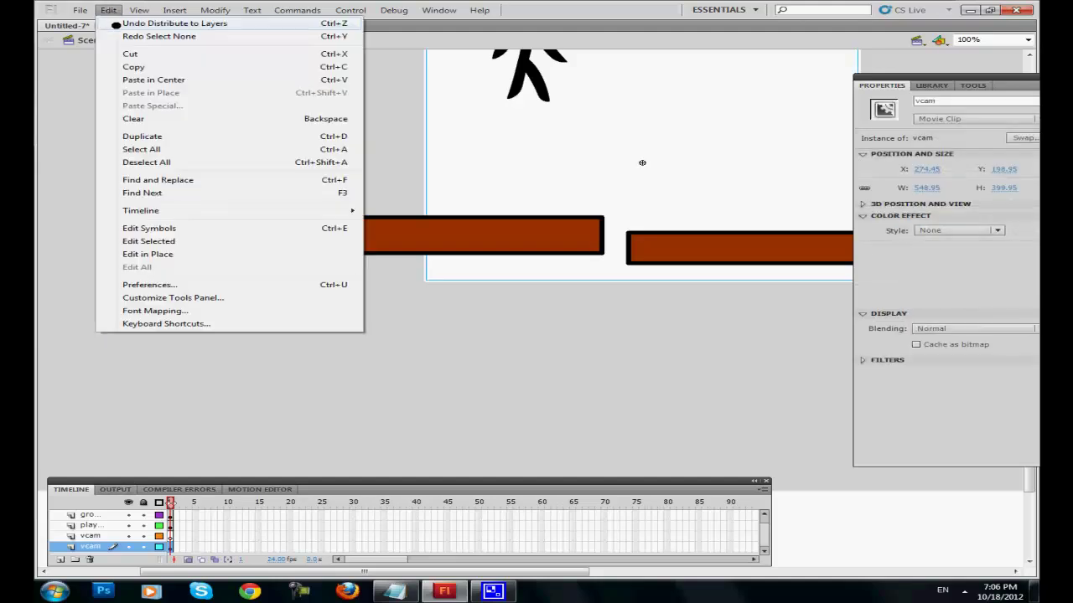
pyautogui.click(115, 23)
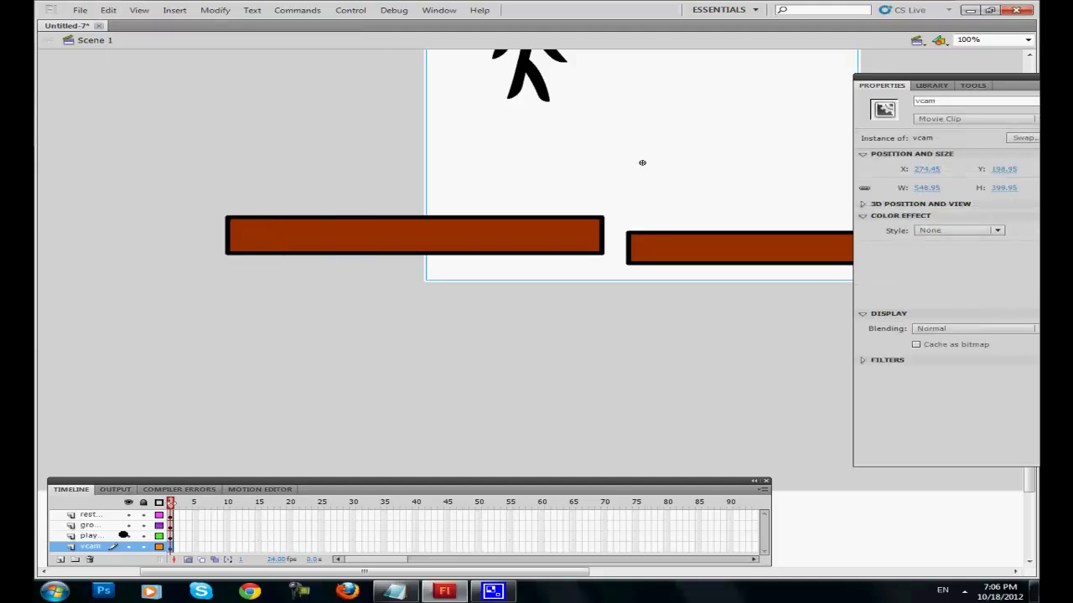
# Paste the copied follow-player code into the actions of the vcam instance on the stage and auto-format it
pyautogui.scroll(5, 536, 293)
pyautogui.rightClick(572, 326)
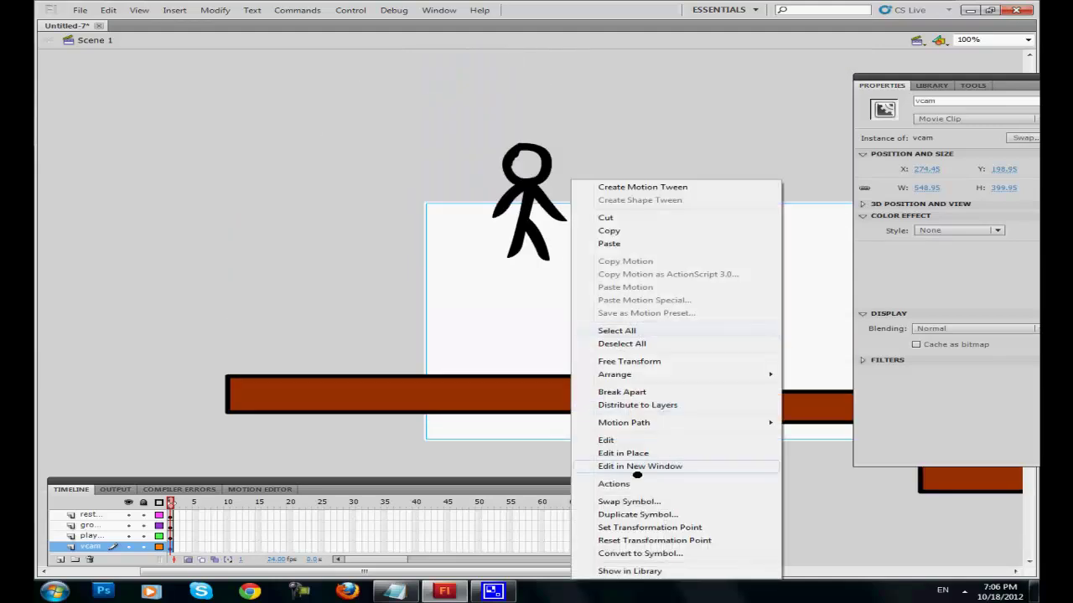
pyautogui.click(614, 484)
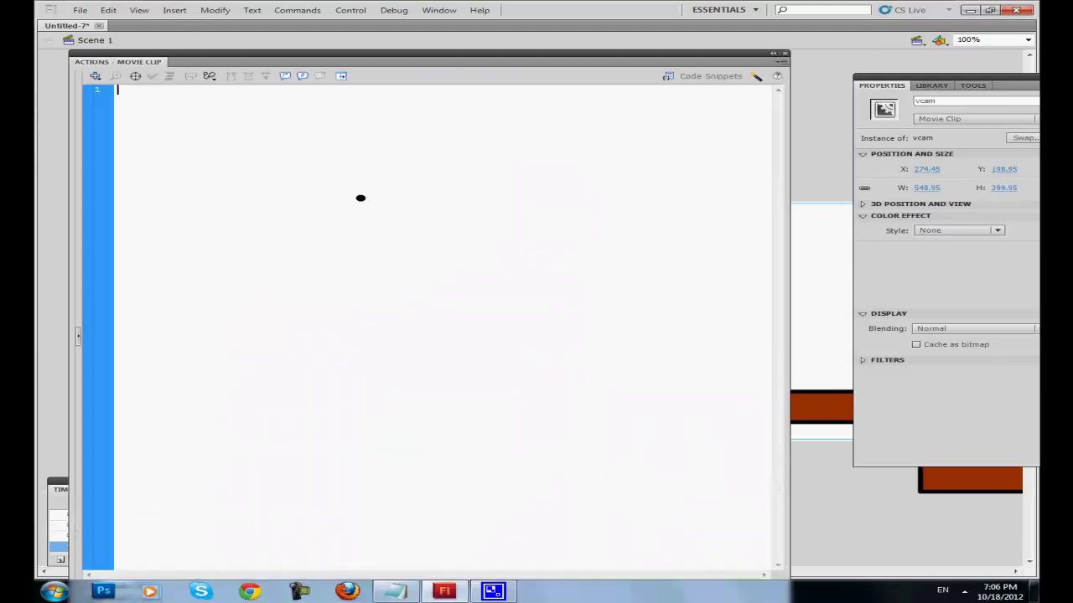
pyautogui.hotkey('ctrl', 'v')
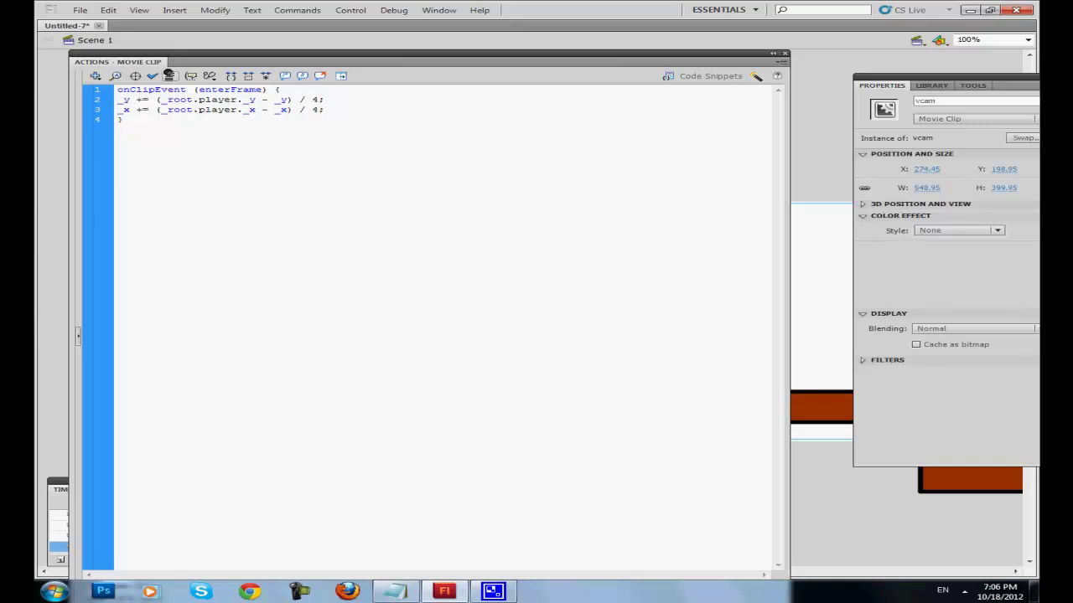
pyautogui.click(154, 75)
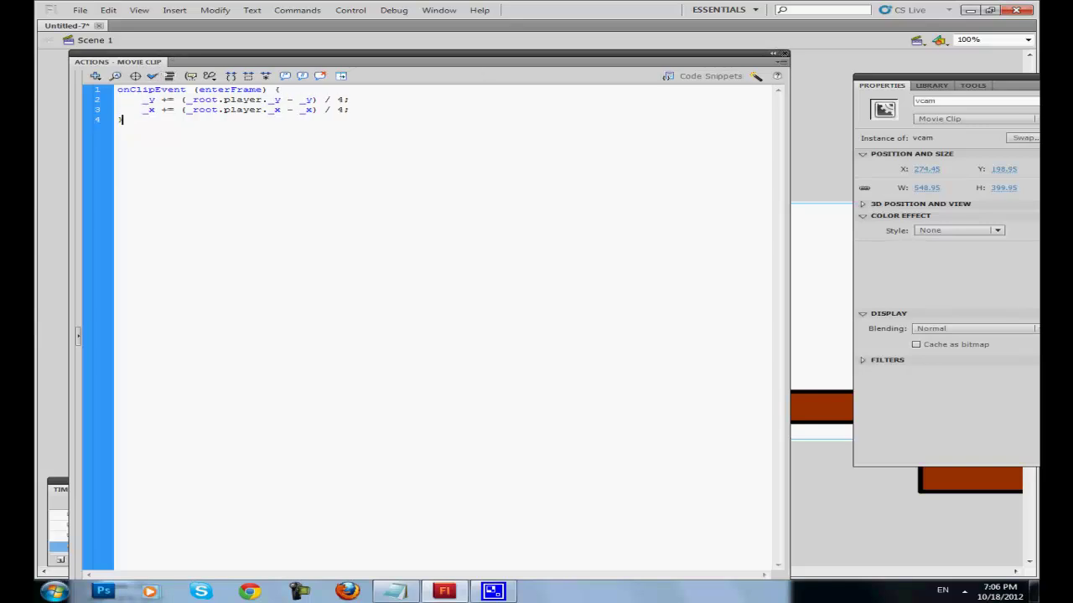
pyautogui.click(784, 52)
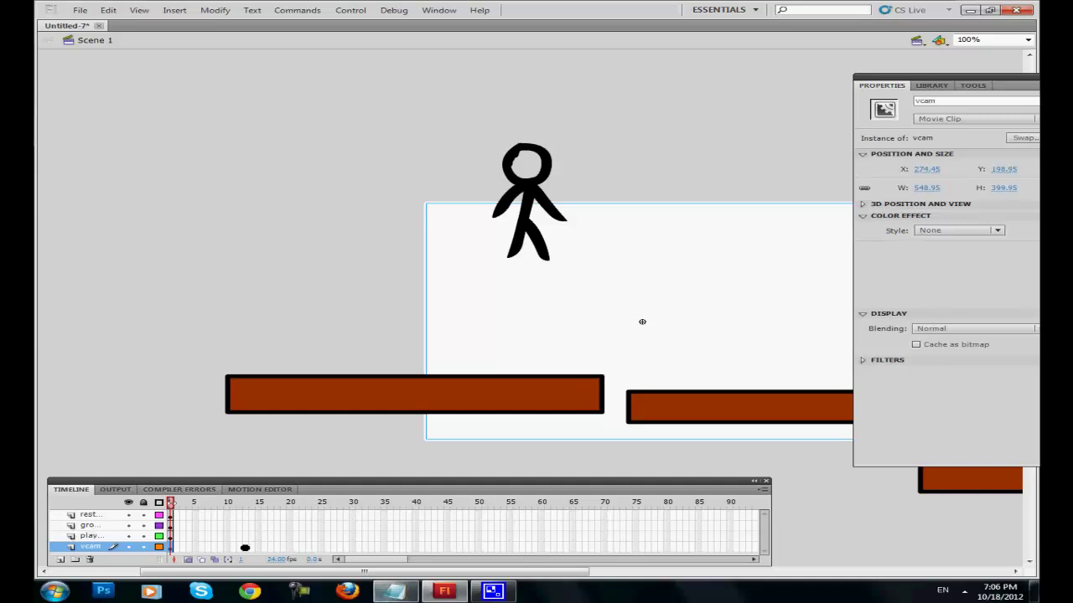
# Copy the onClipEvent (enterFrame) block under the //box: comment in the Notepad script, then minimize Notepad
pyautogui.click(91, 515)
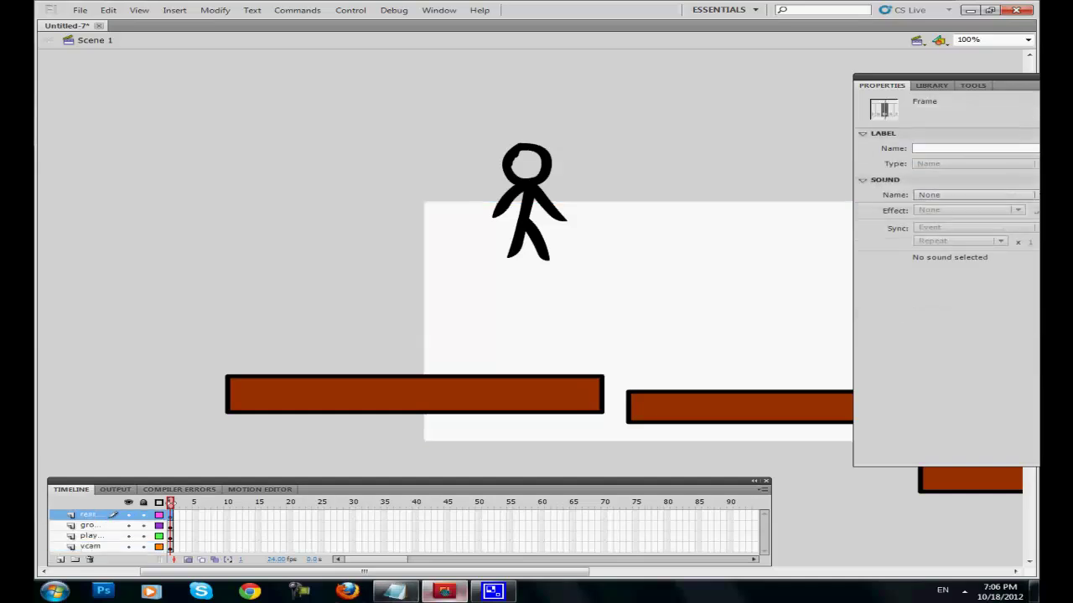
pyautogui.click(394, 592)
pyautogui.scroll(-1, 328, 282)
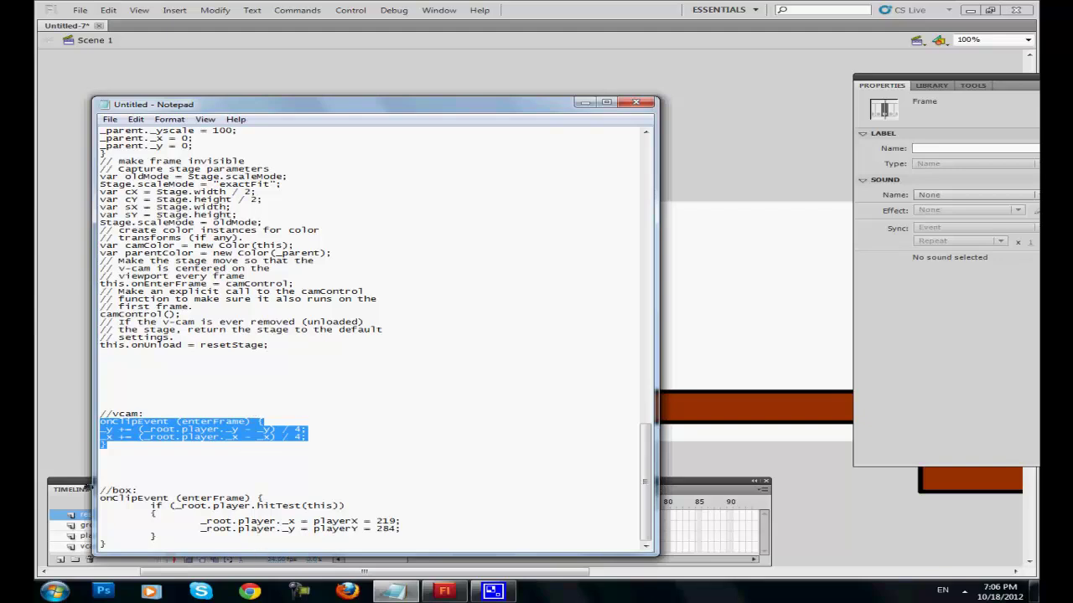
pyautogui.moveTo(102, 497); pyautogui.dragTo(137, 556)
pyautogui.rightClick(161, 525)
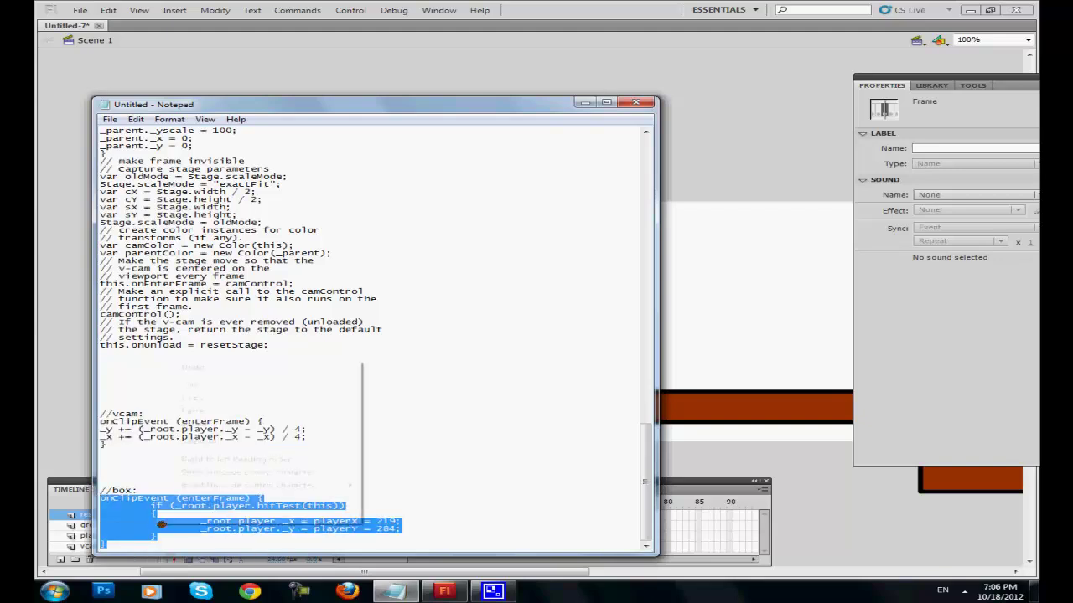
pyautogui.click(201, 398)
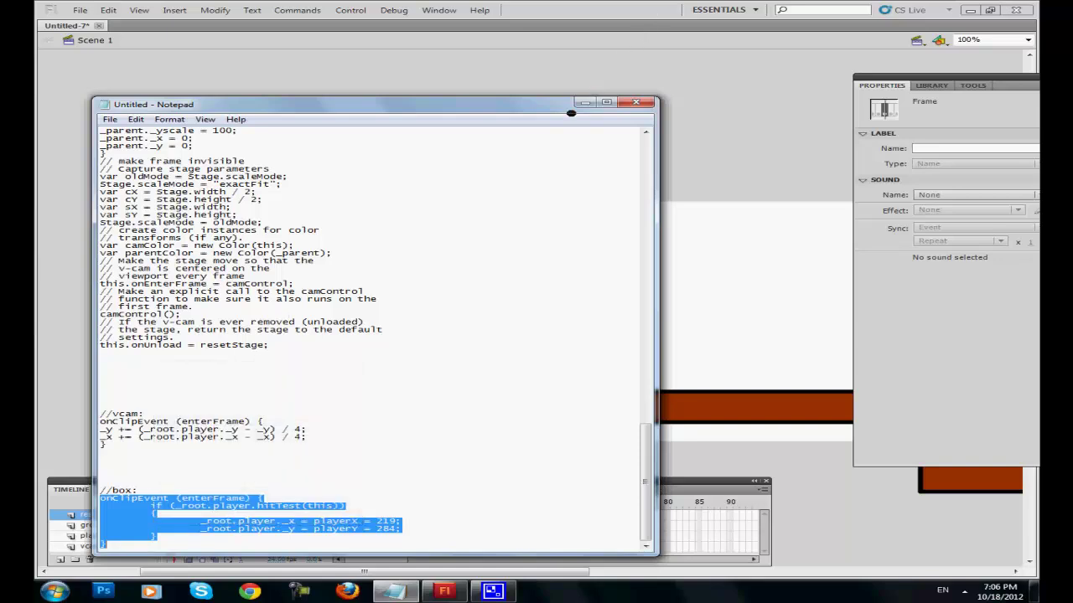
pyautogui.click(583, 104)
# Paste the copied hitTest code into the actions of the restart_box movie clip and close the script
pyautogui.rightClick(360, 366)
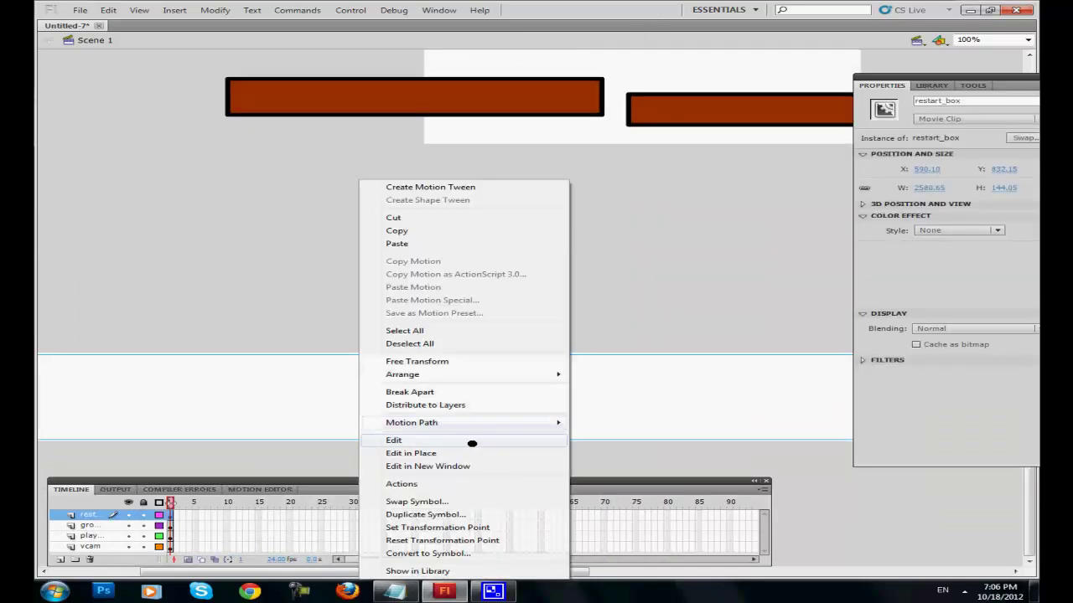
pyautogui.click(402, 484)
pyautogui.hotkey('ctrl', 'v')
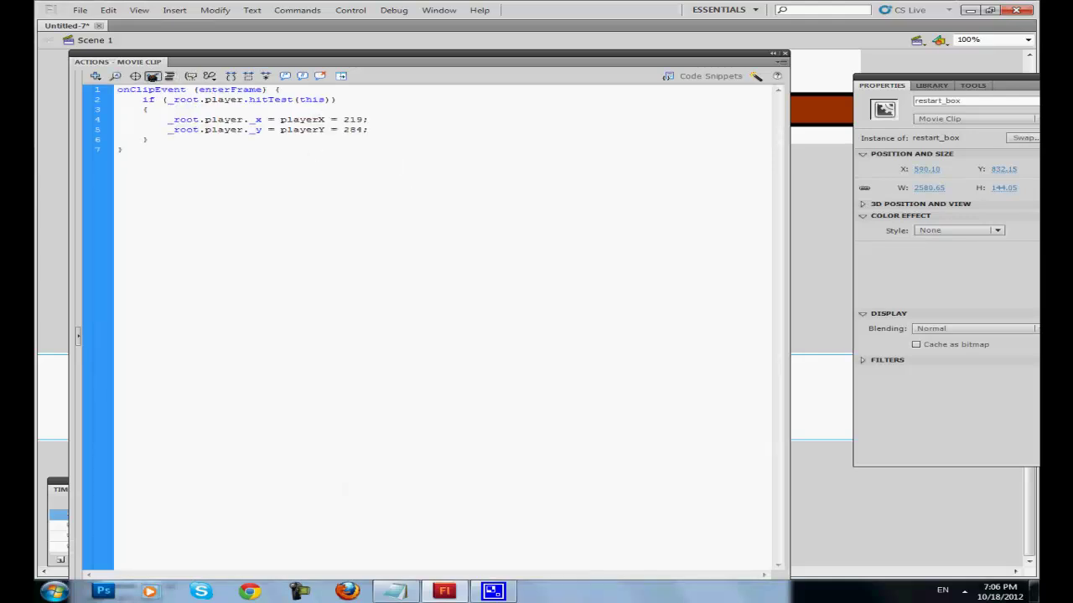
pyautogui.doubleClick(350, 120)
pyautogui.click(358, 147)
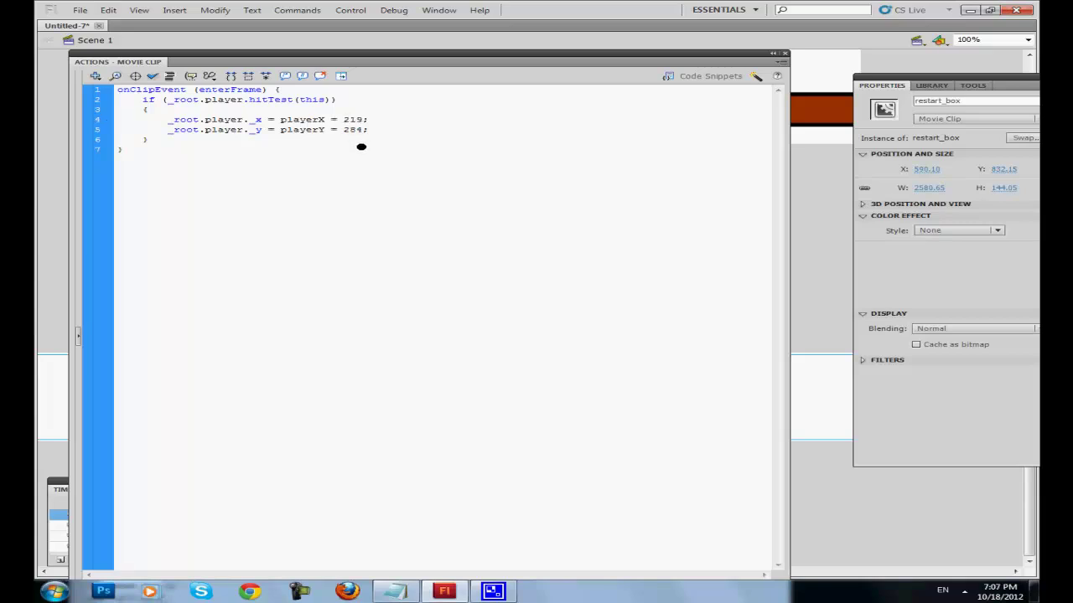
pyautogui.click(786, 52)
# Move the stick figure player to just above the first brown platform, at about X -142, Y 273
pyautogui.scroll(5, 738, 108)
pyautogui.click(533, 264)
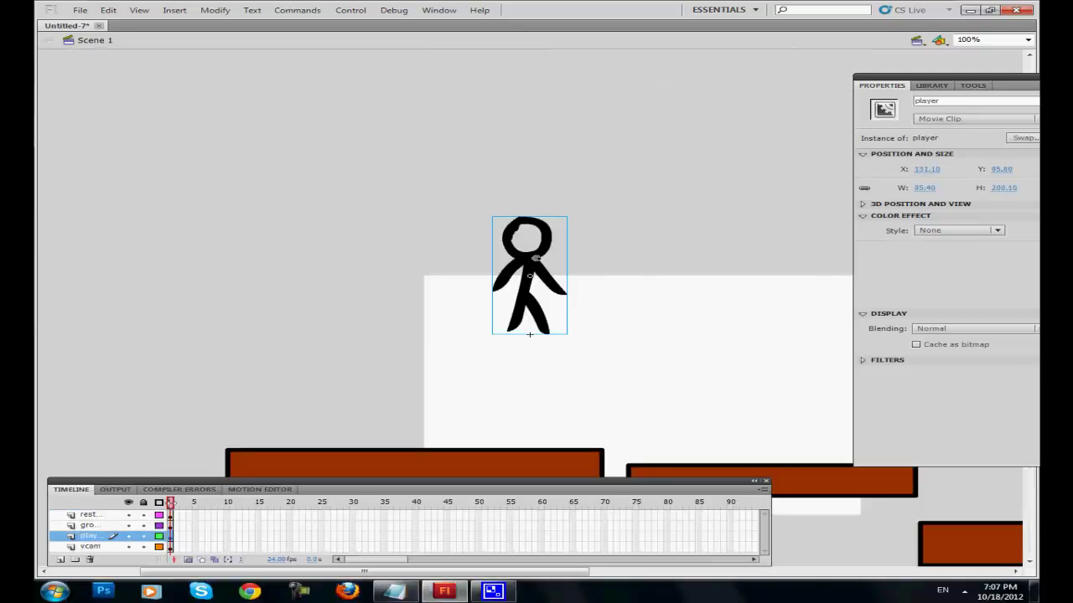
pyautogui.hotkey('ctrl', 't')
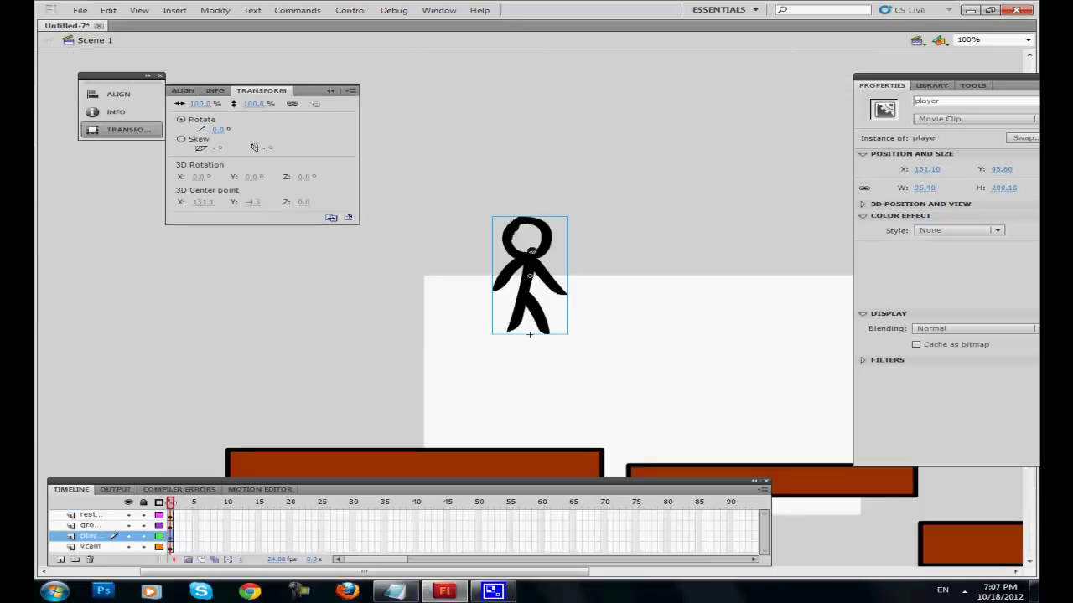
pyautogui.click(209, 90)
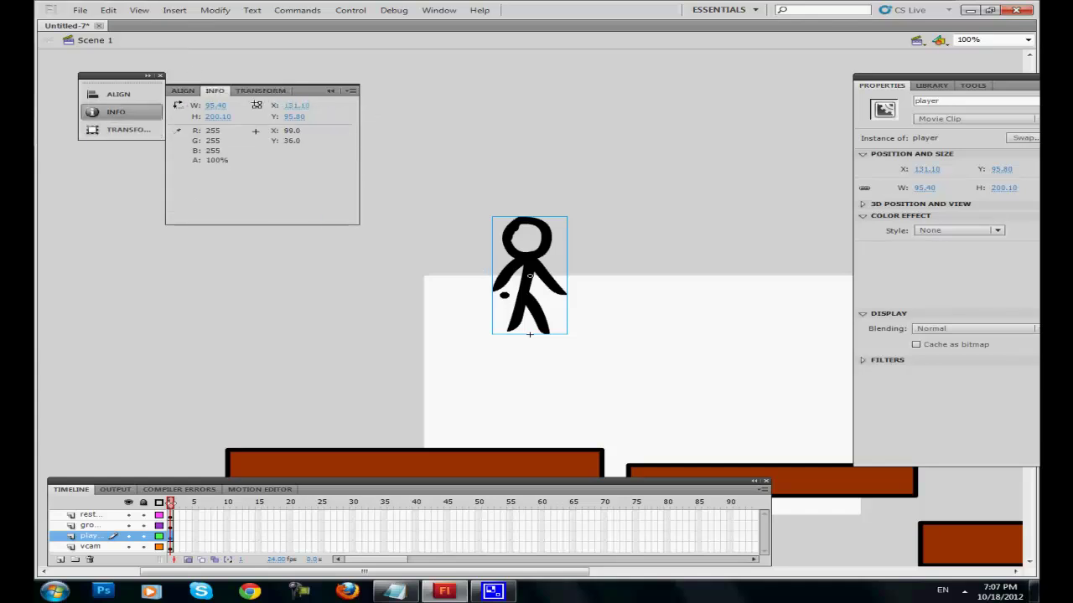
pyautogui.scroll(-1, 458, 176)
pyautogui.moveTo(529, 222); pyautogui.dragTo(314, 327)
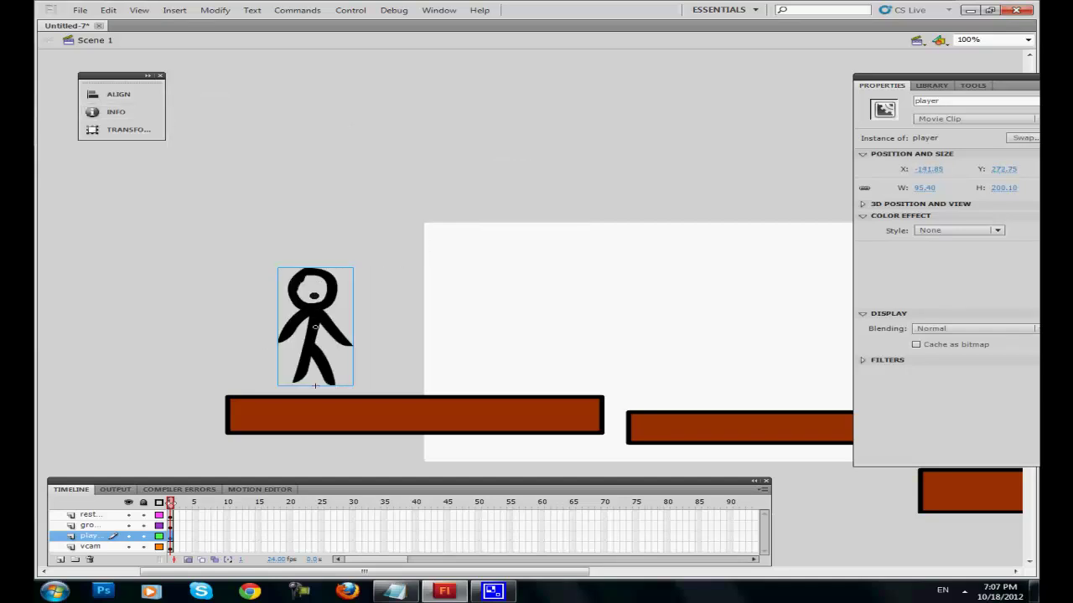
# Copy the player's X position from its Info values
pyautogui.click(117, 129)
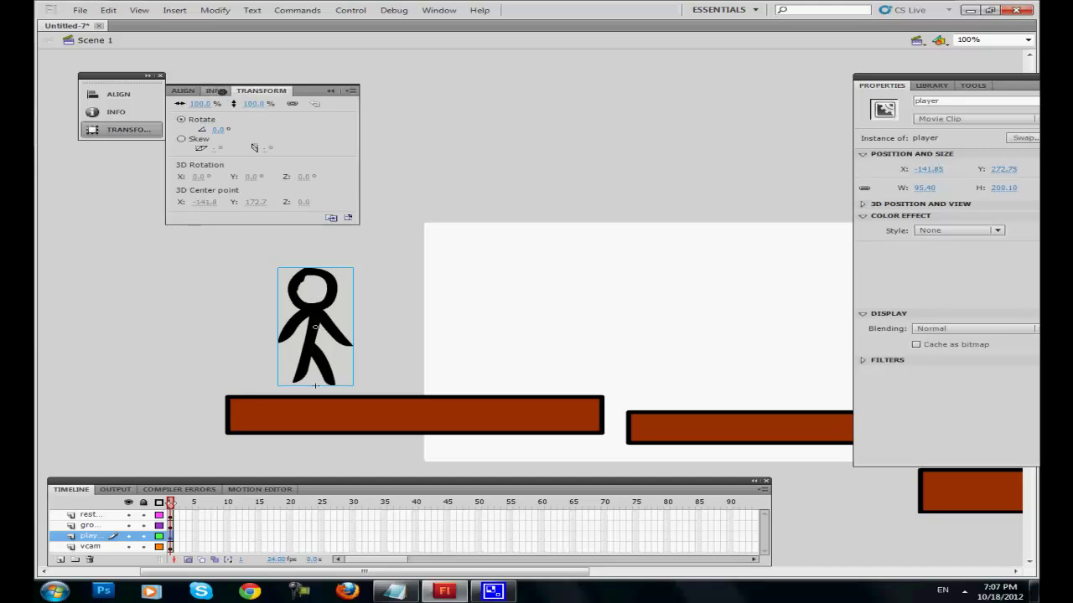
pyautogui.click(219, 91)
pyautogui.click(311, 105)
pyautogui.hotkey('ctrl', 'c')
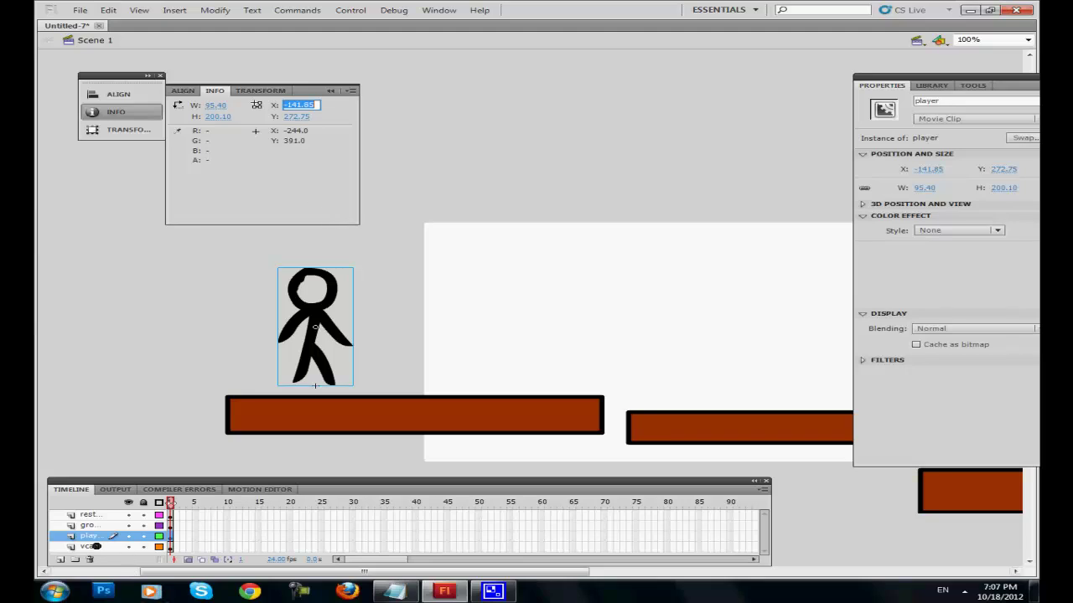
# Set the playerX value in the restart_box actions to the copied coordinate, -141.85
pyautogui.click(87, 523)
pyautogui.click(88, 515)
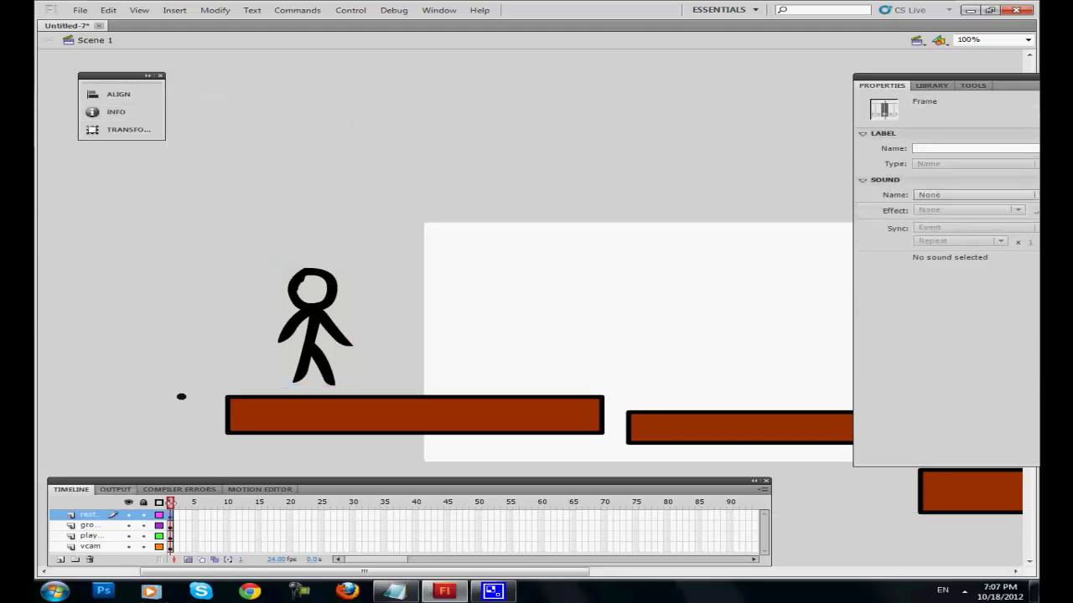
pyautogui.scroll(-5, 419, 366)
pyautogui.rightClick(419, 366)
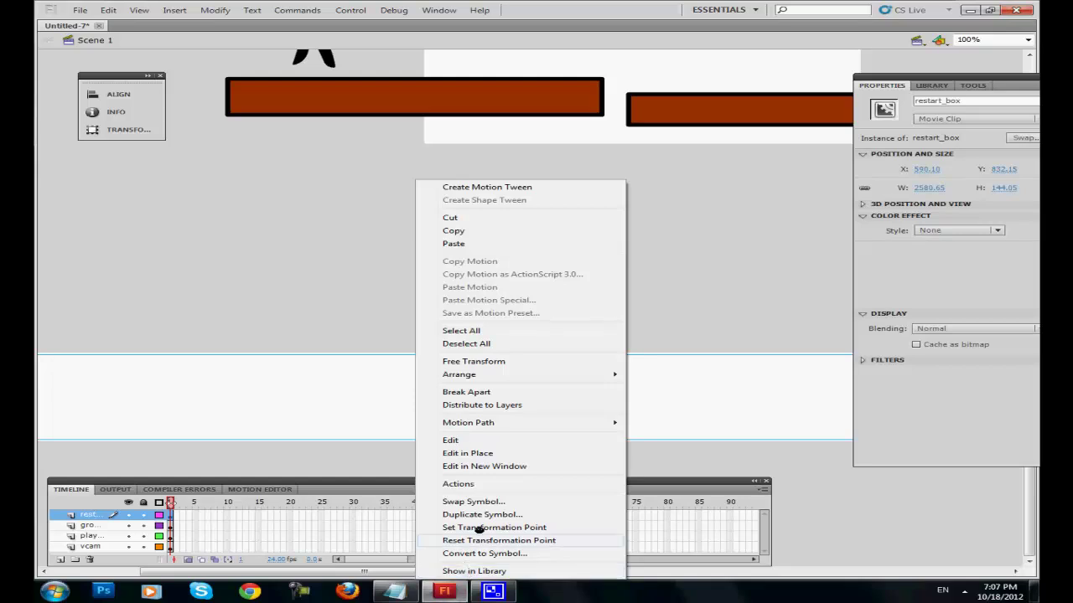
pyautogui.click(457, 484)
pyautogui.doubleClick(350, 119)
pyautogui.press('BackSpace')
pyautogui.hotkey('ctrl', 'v')
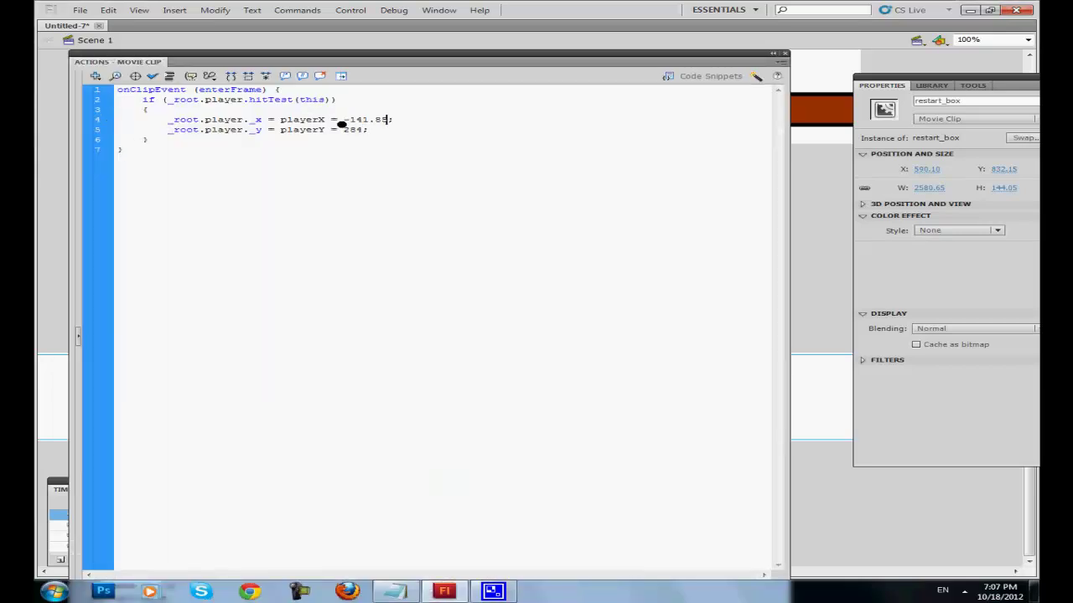
# Delete the number assigned to playerY in the restart_box actions and close the script
pyautogui.doubleClick(352, 130)
pyautogui.moveTo(352, 130); pyautogui.dragTo(346, 130)
pyautogui.press('BackSpace')
pyautogui.click(784, 53)
# Examine the player's placement relative to the platforms and the restart box below, then fit the stage in the window
pyautogui.scroll(3, 579, 173)
pyautogui.scroll(-5, 354, 328)
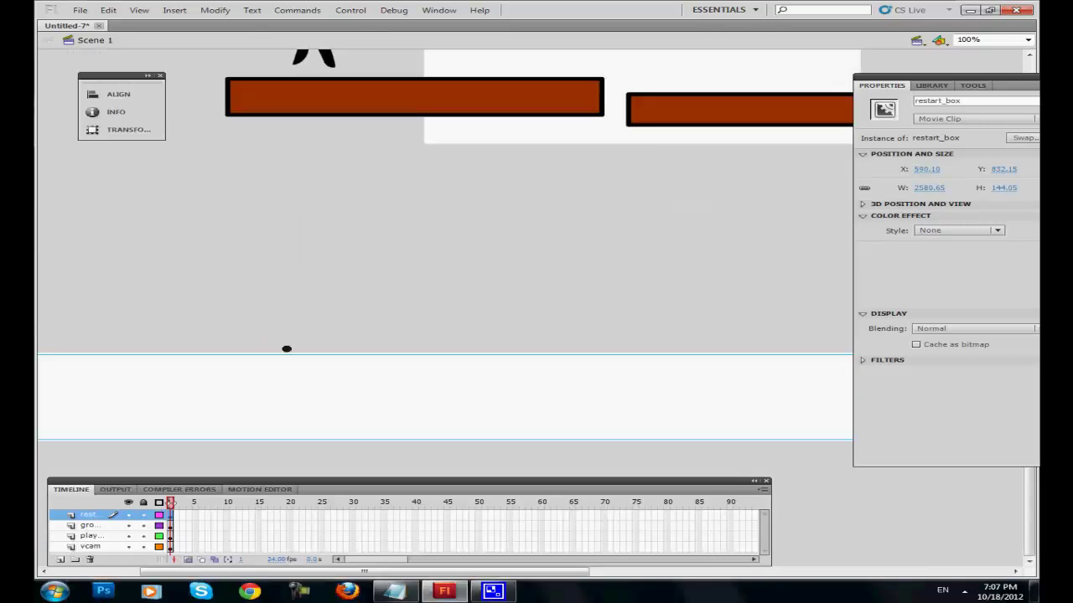
pyautogui.scroll(1, 400, 239)
pyautogui.scroll(1, 367, 377)
pyautogui.scroll(-1, 367, 377)
pyautogui.scroll(3, 360, 371)
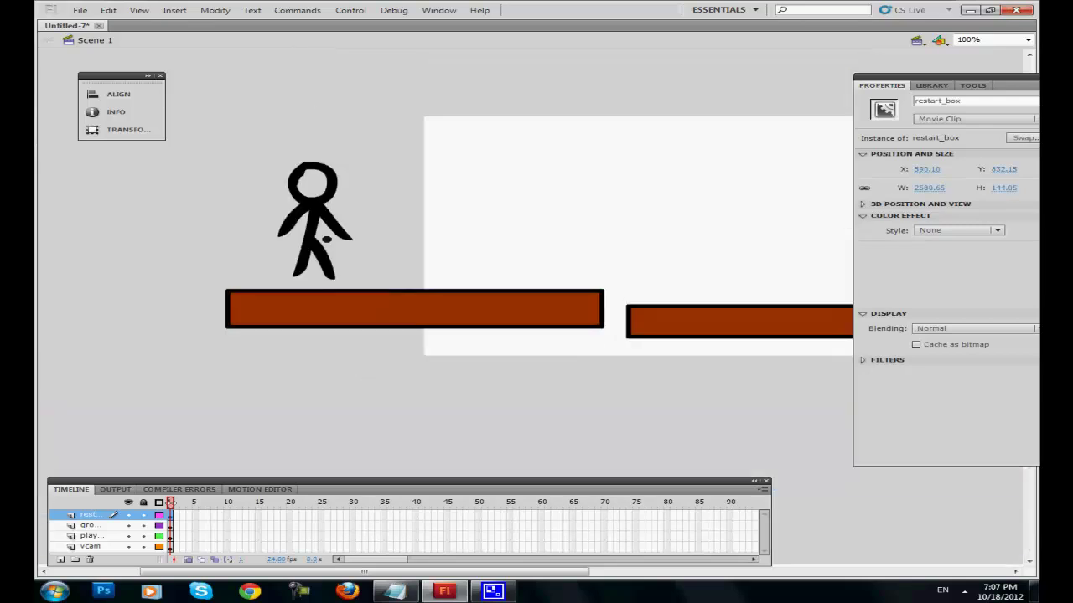
pyautogui.scroll(-3, 333, 241)
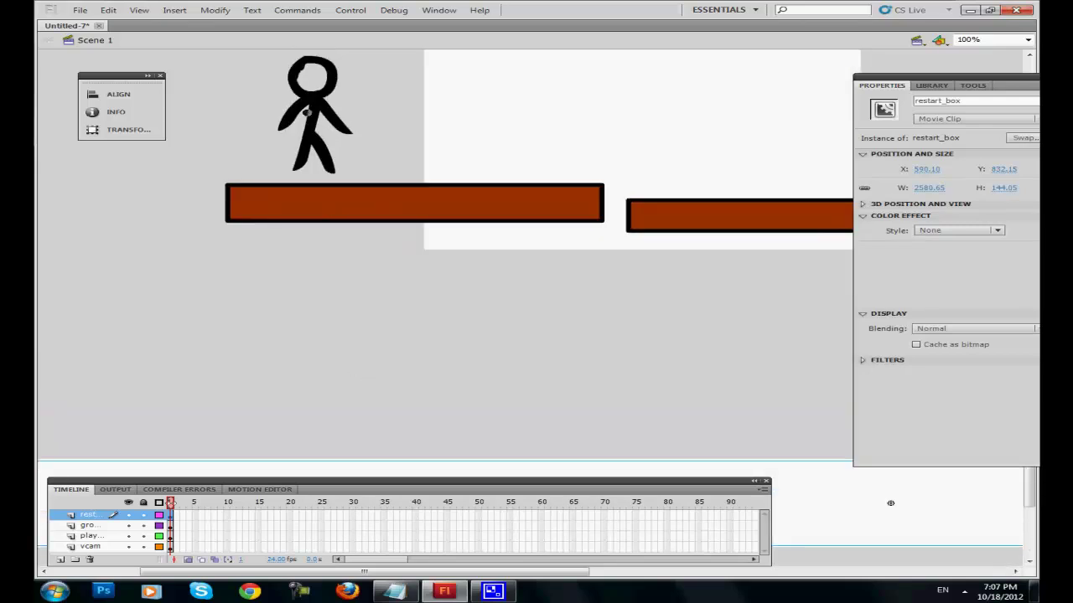
pyautogui.scroll(4, 305, 239)
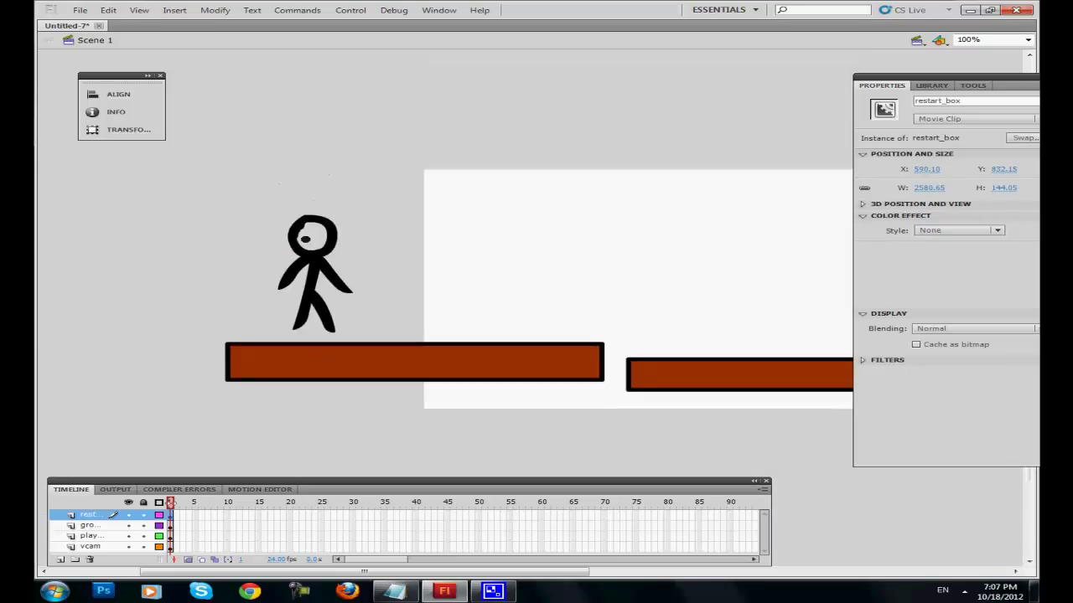
pyautogui.click(1027, 39)
pyautogui.click(998, 50)
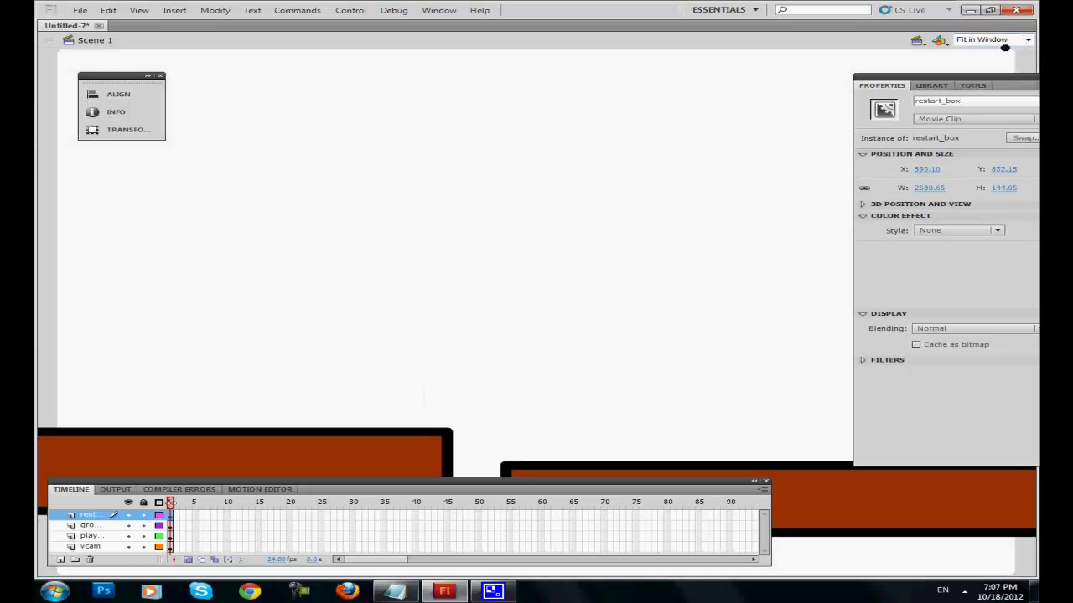
# Add a new layer directly above the vcam layer and name it bg, with the stage shown at 25%
pyautogui.click(1027, 39)
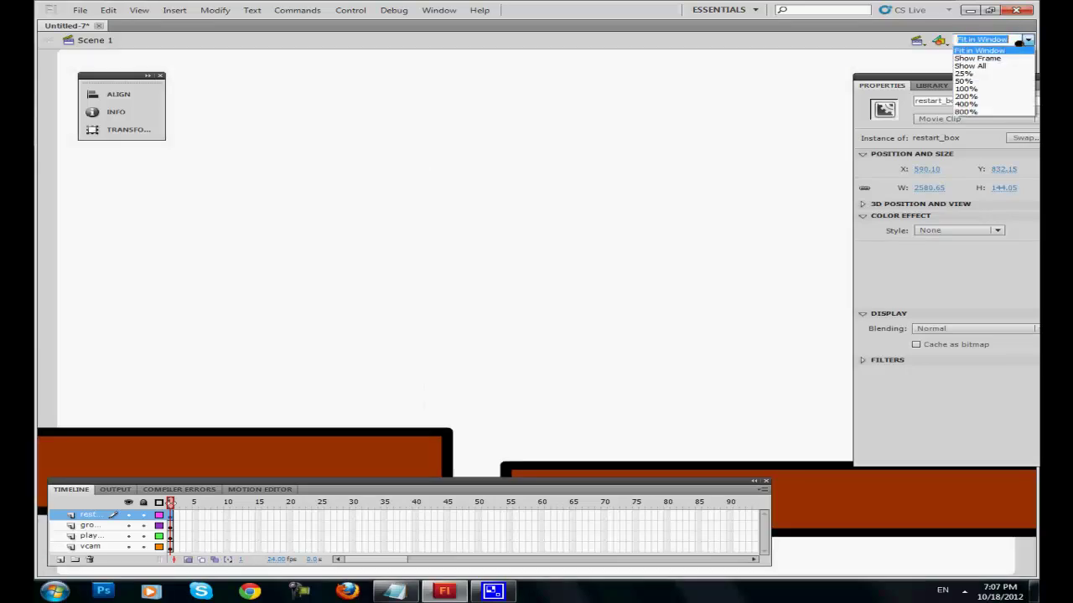
pyautogui.click(960, 73)
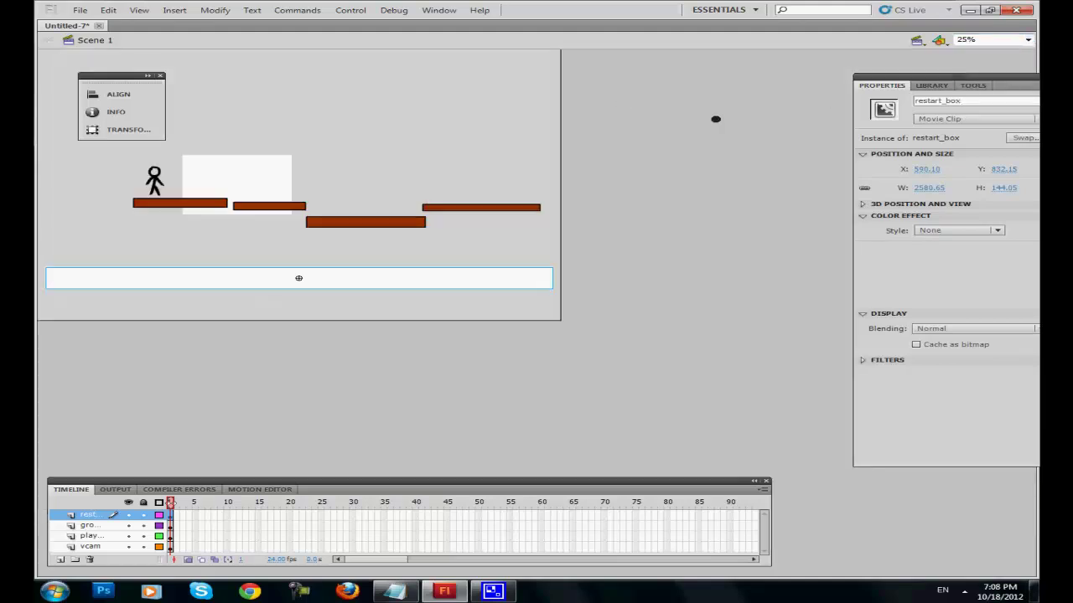
pyautogui.click(985, 86)
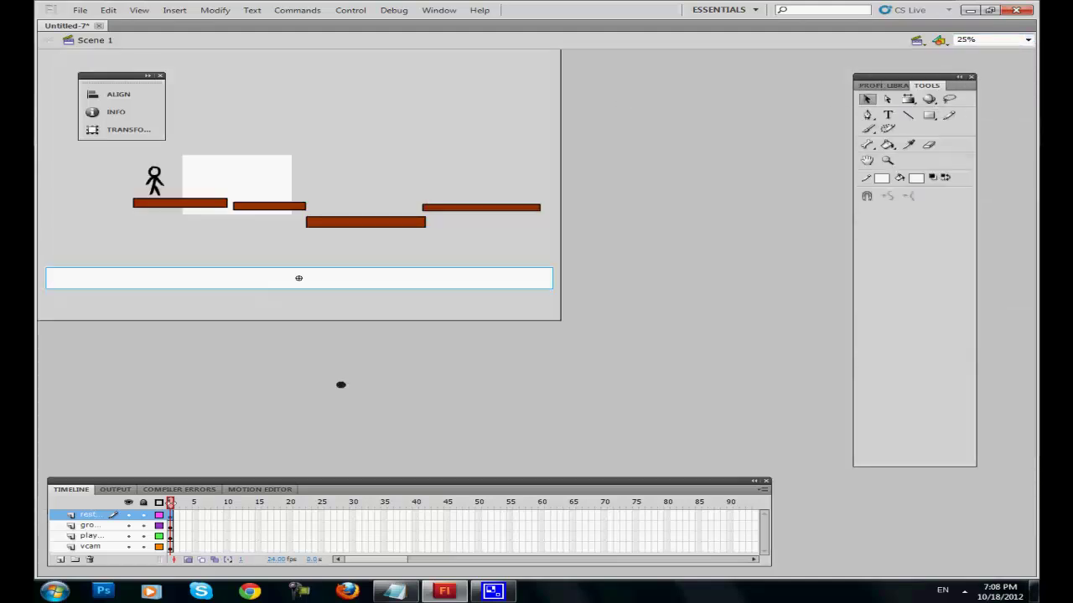
pyautogui.click(85, 546)
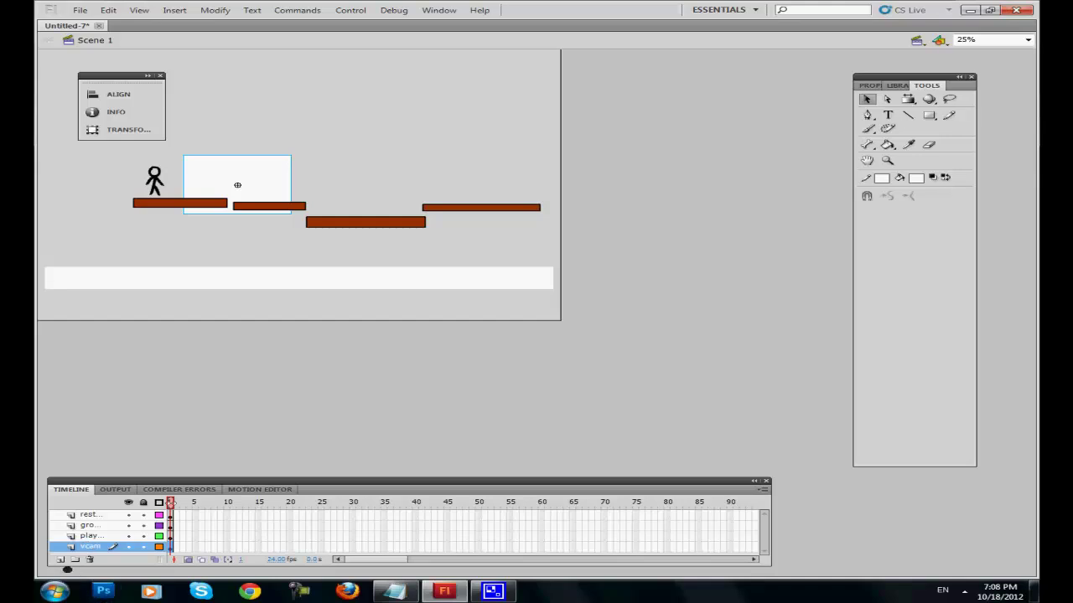
pyautogui.click(60, 559)
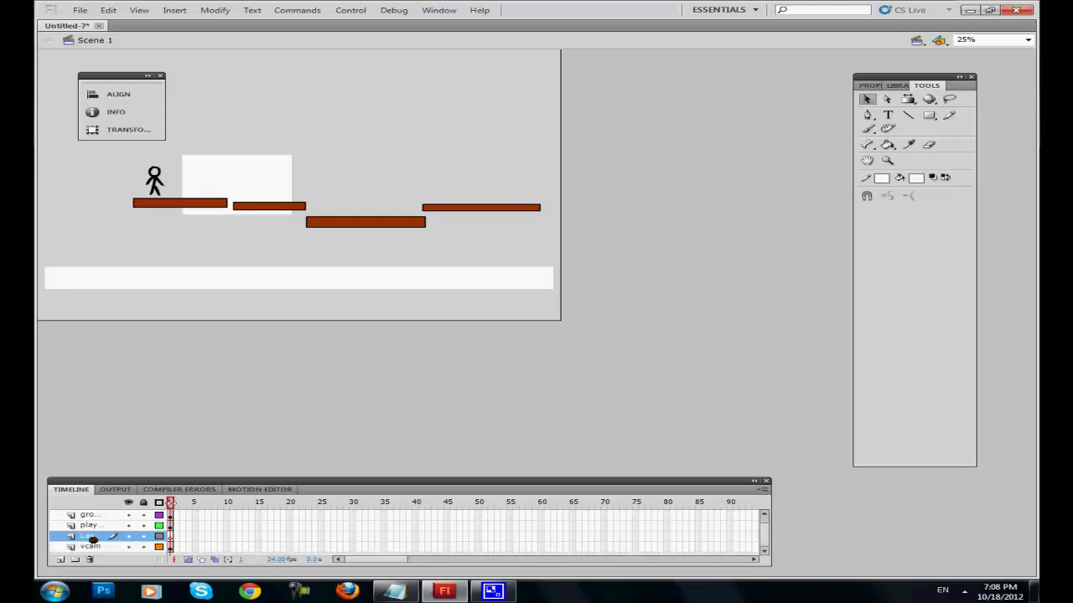
pyautogui.doubleClick(83, 535)
pyautogui.write('a')
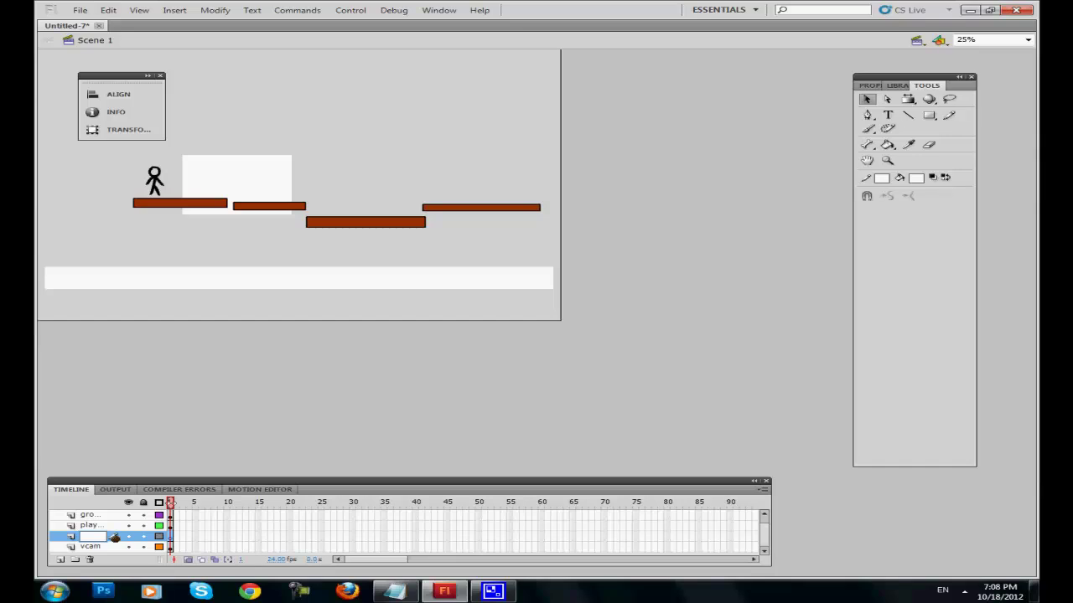
pyautogui.click(218, 352)
# Draw a large blue-filled rectangle on the bg layer, covering the area behind the player, the platforms and the restart box
pyautogui.click(929, 115)
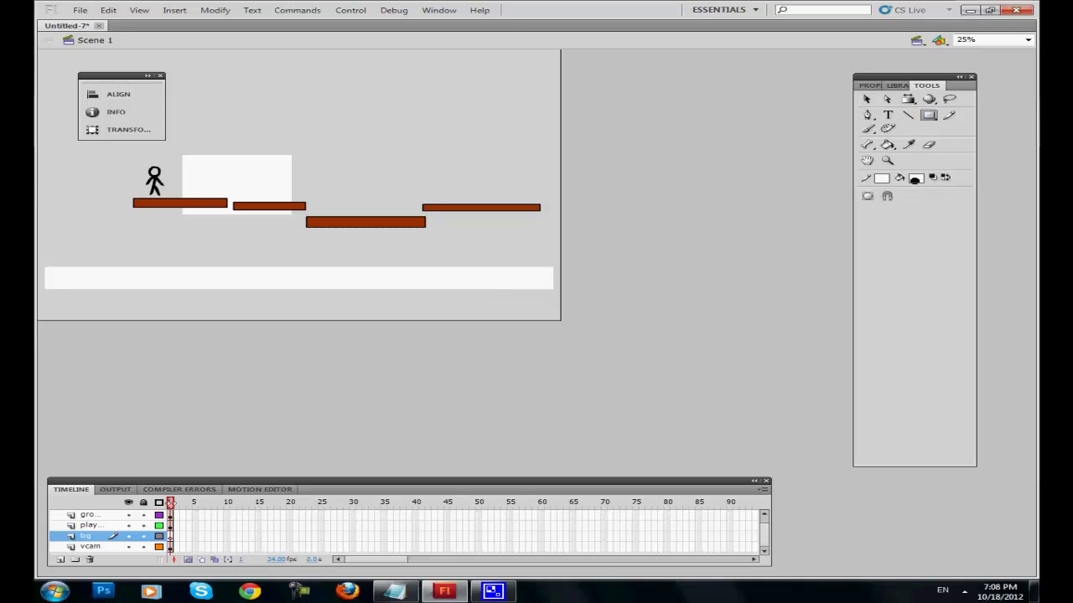
pyautogui.click(915, 178)
pyautogui.click(855, 238)
pyautogui.click(108, 10)
pyautogui.click(155, 23)
pyautogui.moveTo(46, 55); pyautogui.dragTo(664, 363)
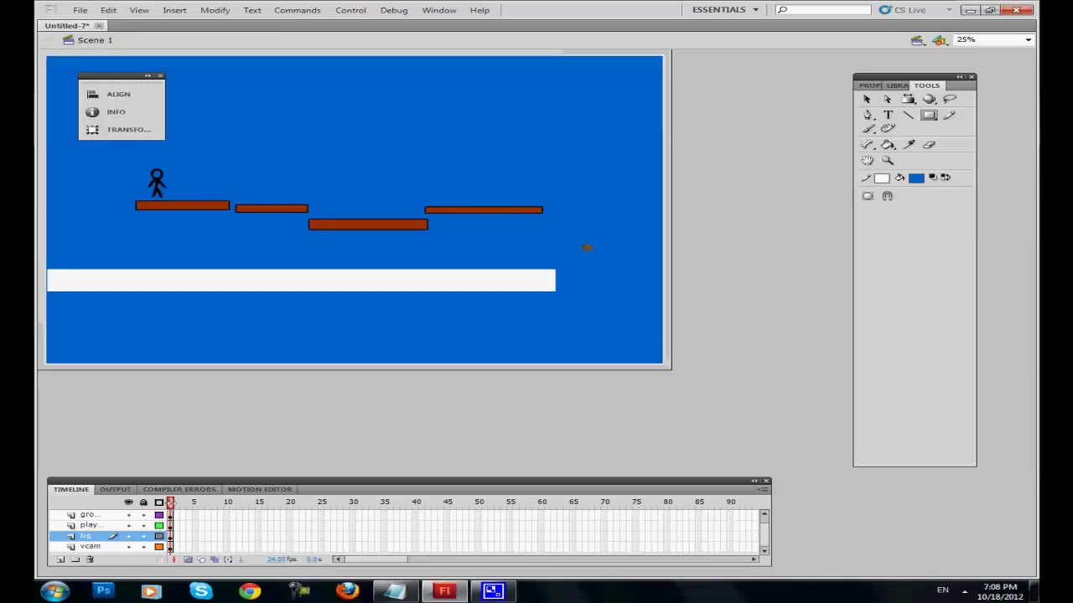
# Paint several white cloud strokes with the Brush tool on the blue background, around the player and above the platforms
pyautogui.click(868, 128)
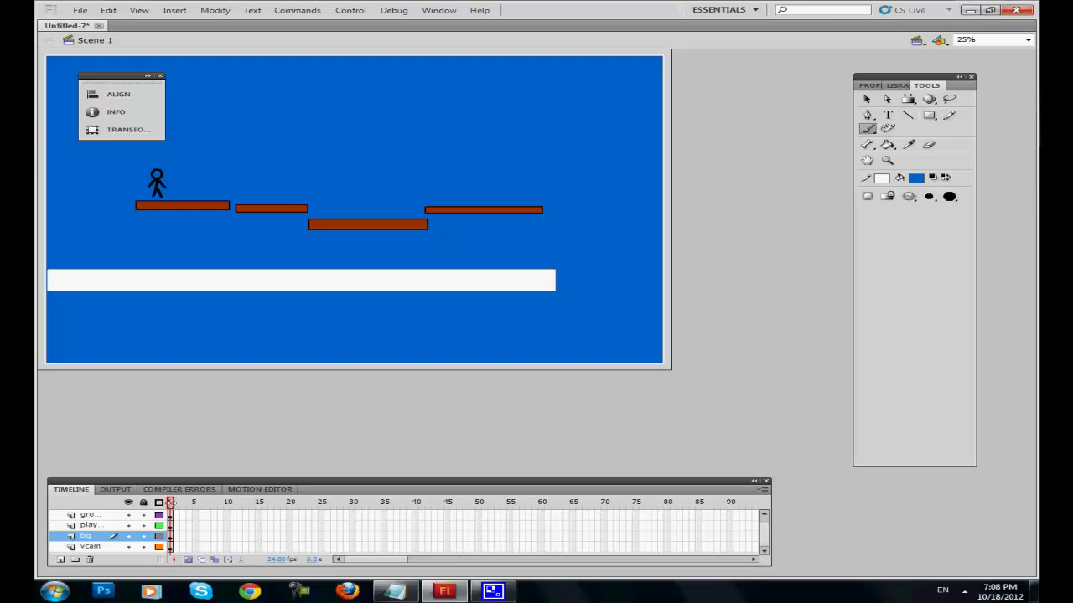
pyautogui.press('x')
pyautogui.moveTo(216, 164); pyautogui.dragTo(379, 151)
pyautogui.moveTo(289, 182)
pyautogui.mouseDown()
pyautogui.moveTo(477, 169)
pyautogui.moveTo(502, 189)
pyautogui.moveTo(625, 177)
pyautogui.mouseUp()
pyautogui.moveTo(166, 235); pyautogui.dragTo(223, 240)
pyautogui.moveTo(194, 165); pyautogui.dragTo(189, 136)
pyautogui.moveTo(120, 164); pyautogui.dragTo(109, 180)
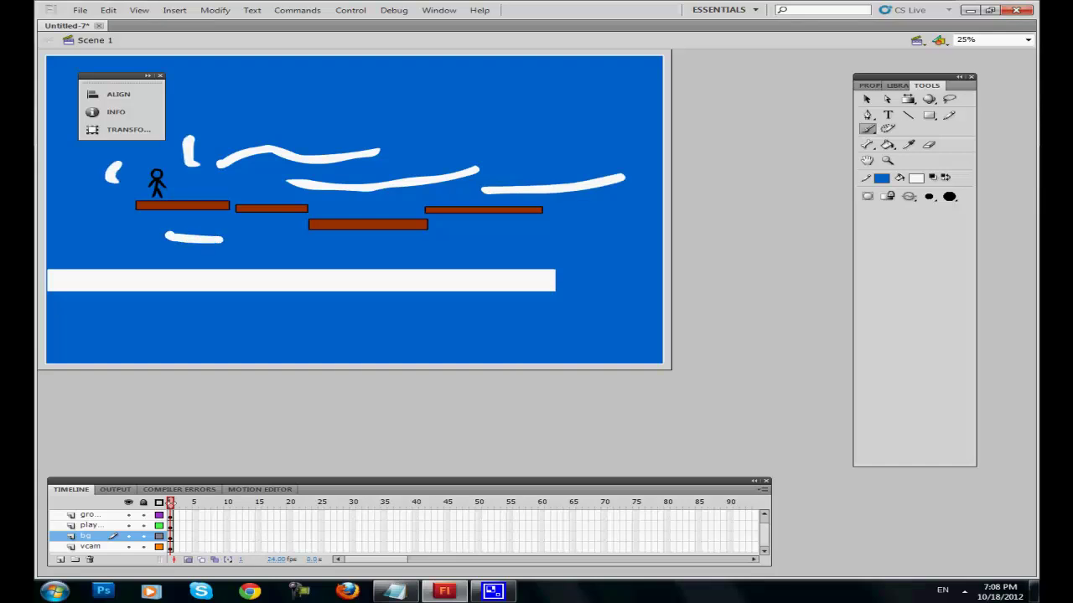
# Paint a yellow sun with short rays above the platforms on the blue background, using the Brush tool
pyautogui.click(916, 178)
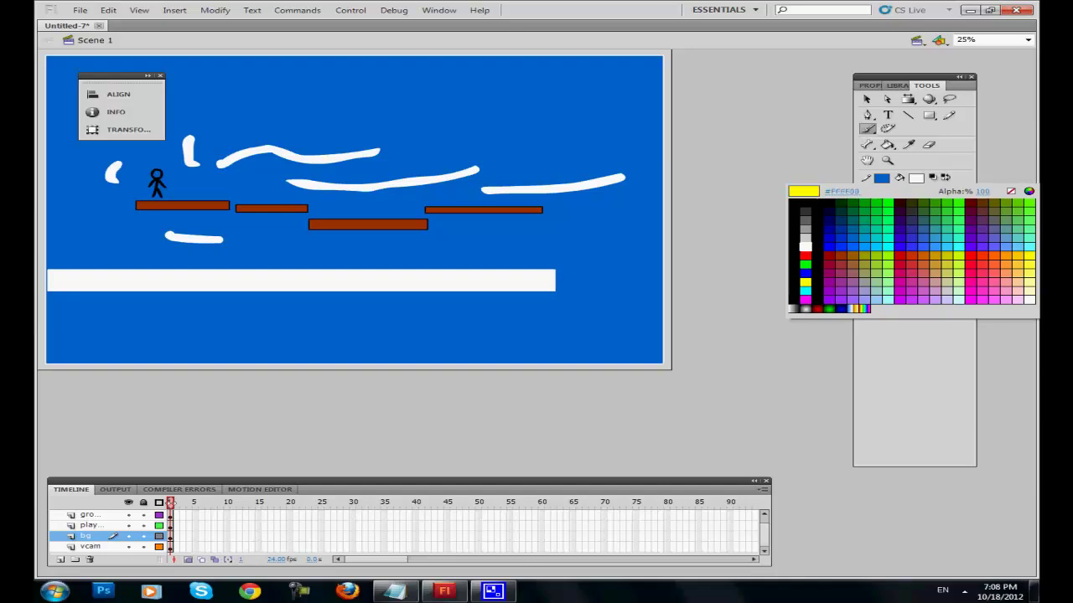
pyautogui.click(806, 282)
pyautogui.moveTo(427, 148)
pyautogui.mouseDown()
pyautogui.moveTo(471, 148)
pyautogui.moveTo(431, 144)
pyautogui.moveTo(506, 128)
pyautogui.moveTo(505, 156)
pyautogui.moveTo(460, 192)
pyautogui.mouseUp()
pyautogui.moveTo(391, 172)
pyautogui.mouseDown()
pyautogui.moveTo(417, 172)
pyautogui.moveTo(380, 133)
pyautogui.moveTo(410, 101)
pyautogui.mouseUp()
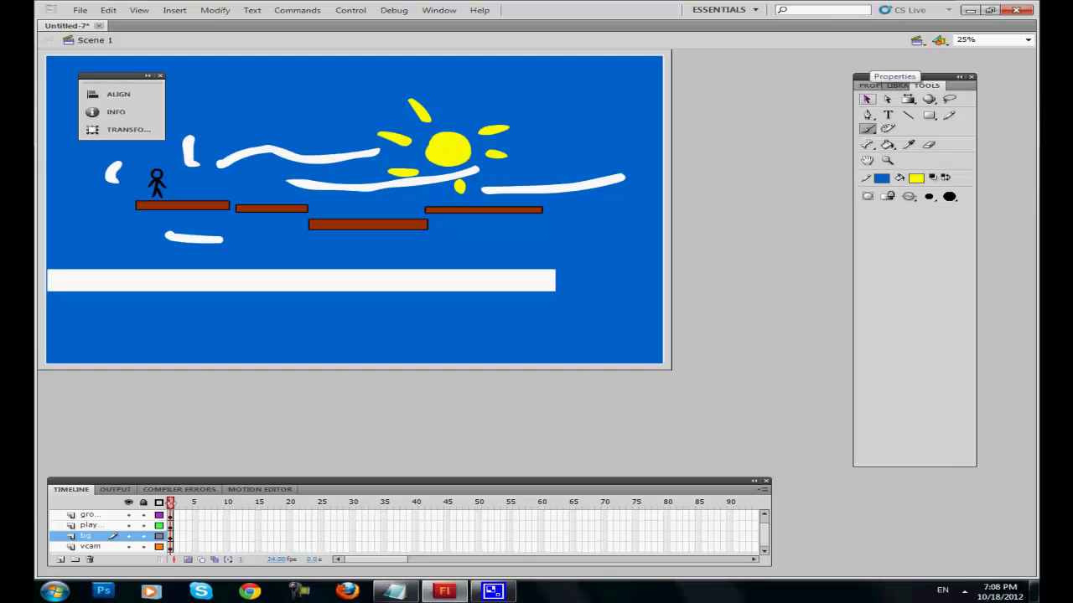
pyautogui.click(867, 98)
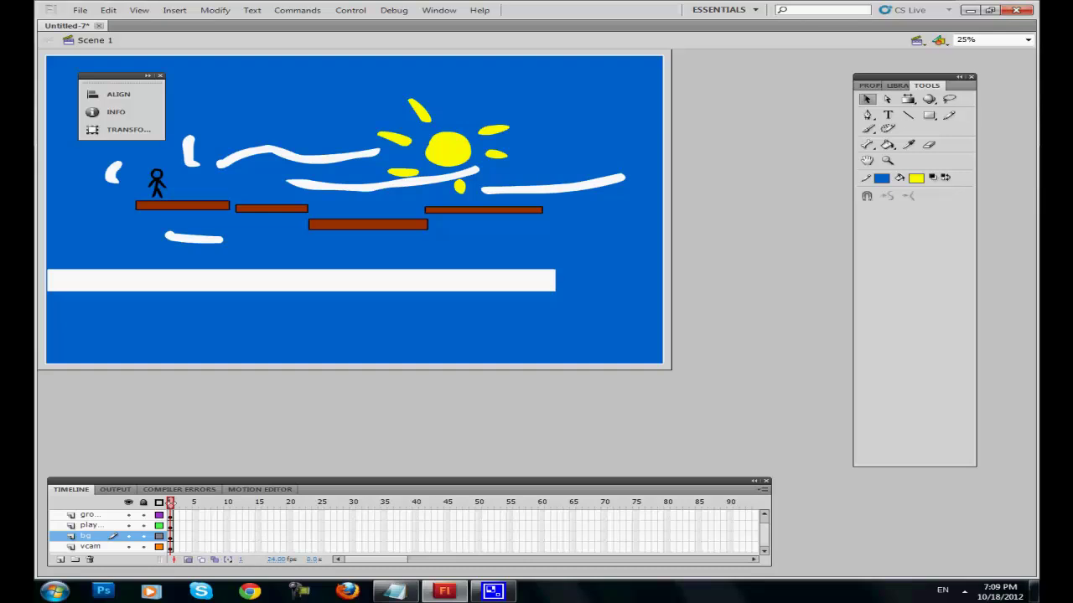
# Test the movie in a maximized window, running and jumping the stick figure back and forth across the platforms, and close the test
pyautogui.hotkey('ctrl', 'Return')
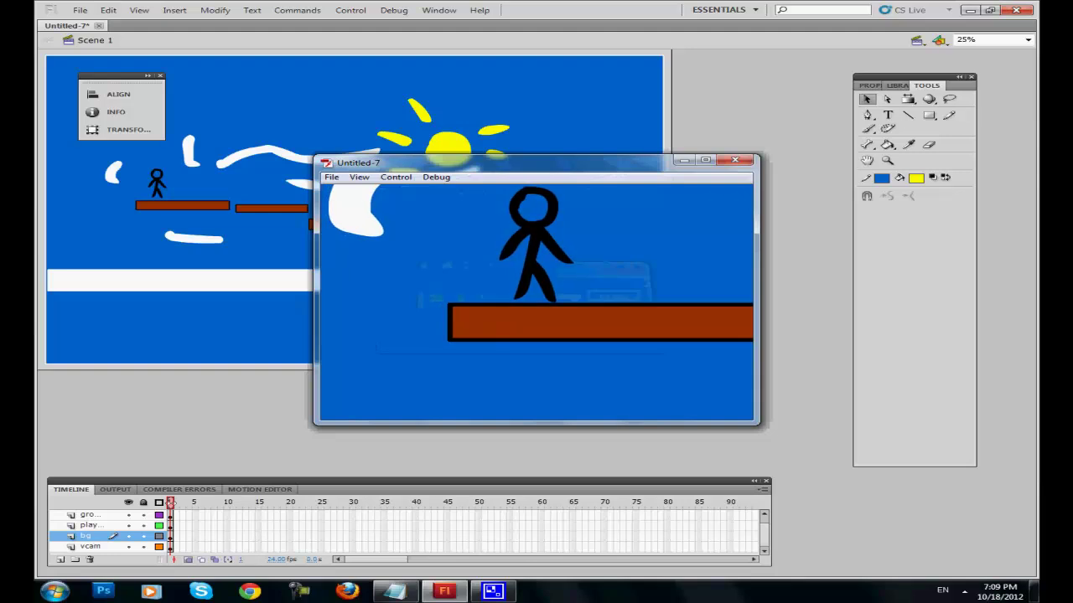
pyautogui.click(705, 161)
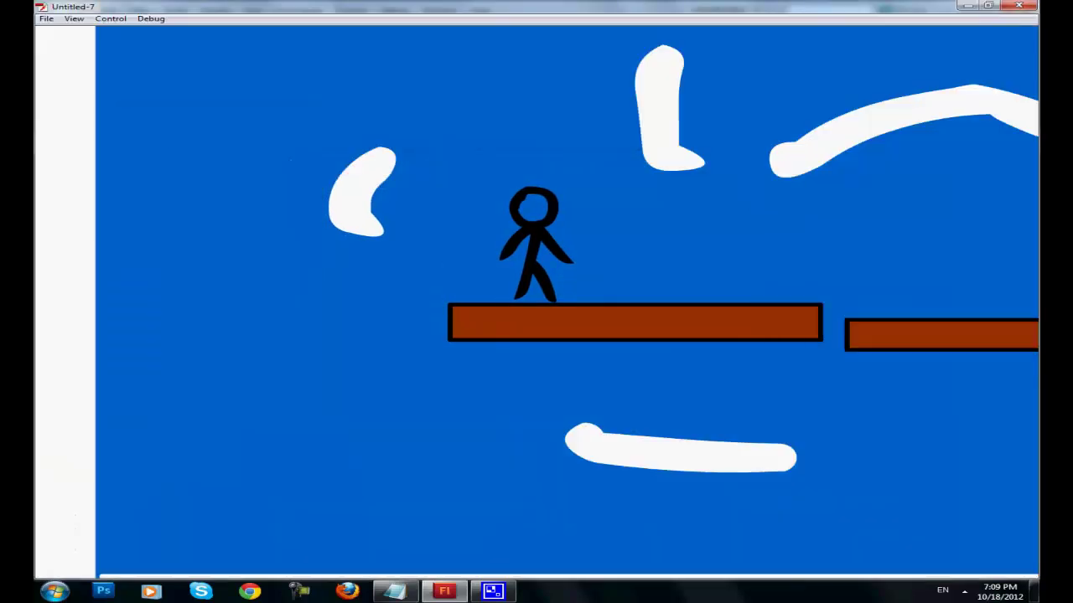
pyautogui.press('Right')
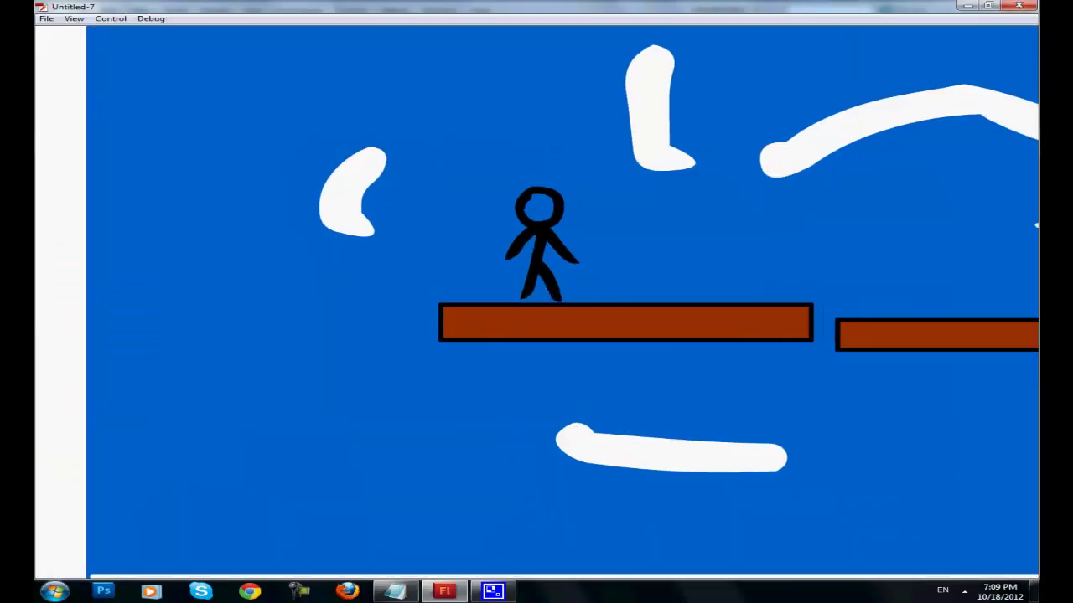
pyautogui.press('Right')
pyautogui.press('Left')
pyautogui.press('Right')
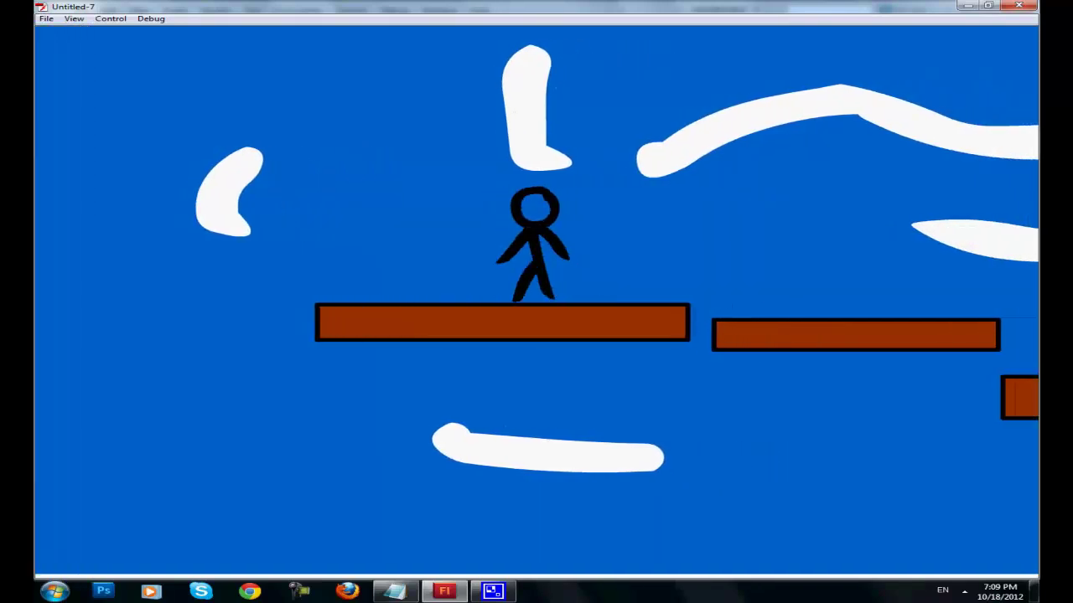
pyautogui.press('Left')
pyautogui.press('Right')
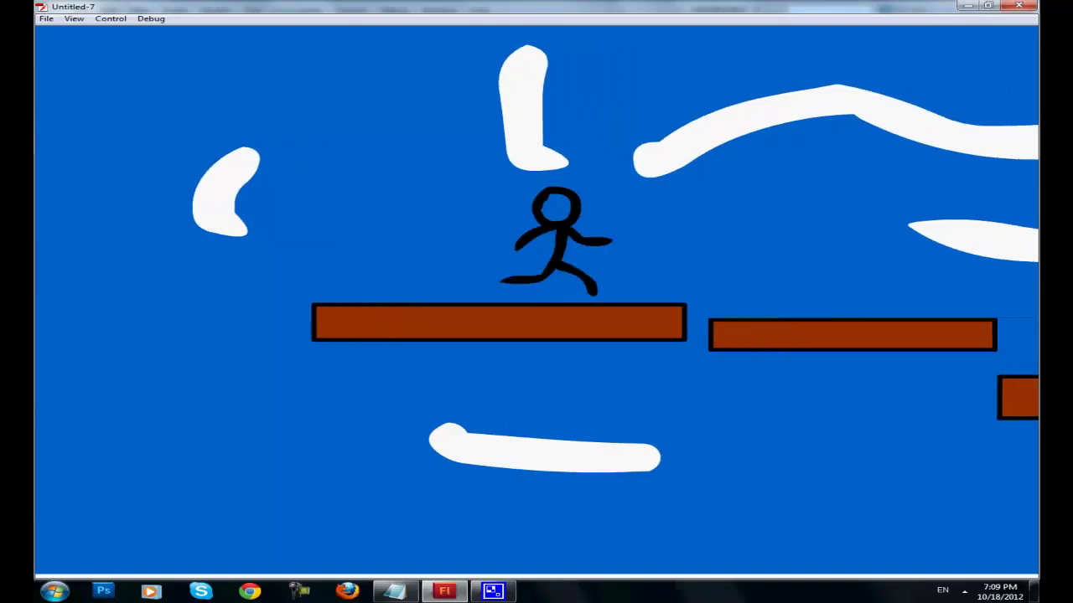
pyautogui.press('Left')
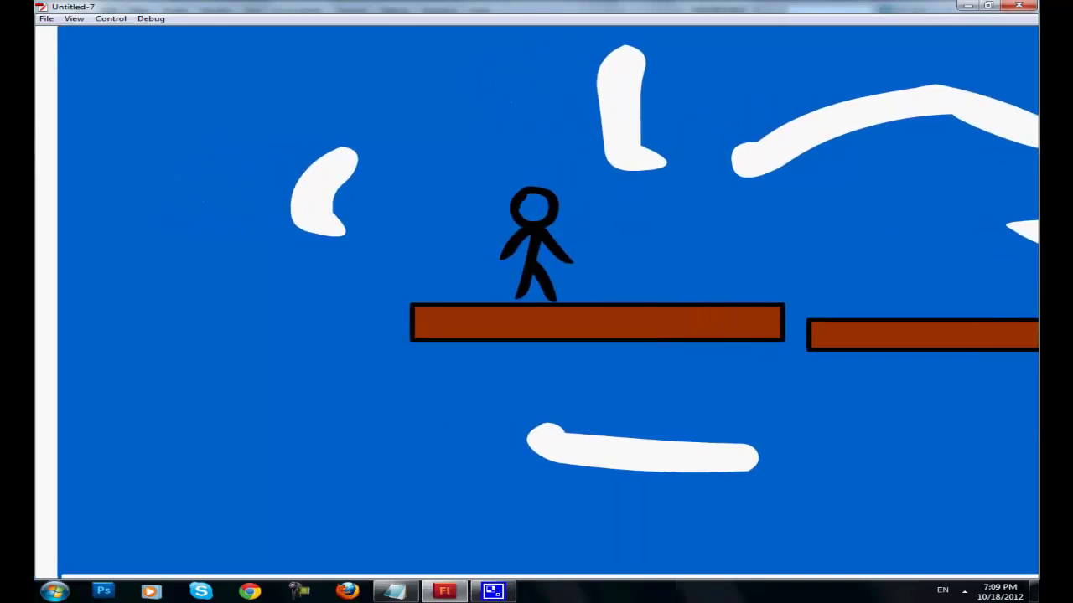
pyautogui.press('Right')
pyautogui.press('Left')
pyautogui.press('Right')
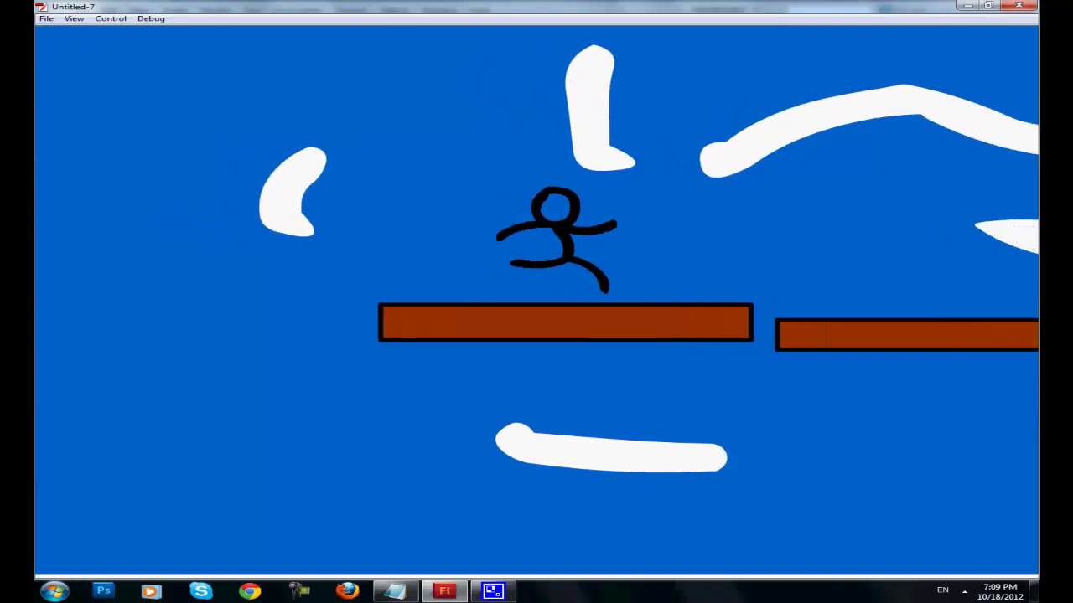
pyautogui.press('Left')
pyautogui.press('Right')
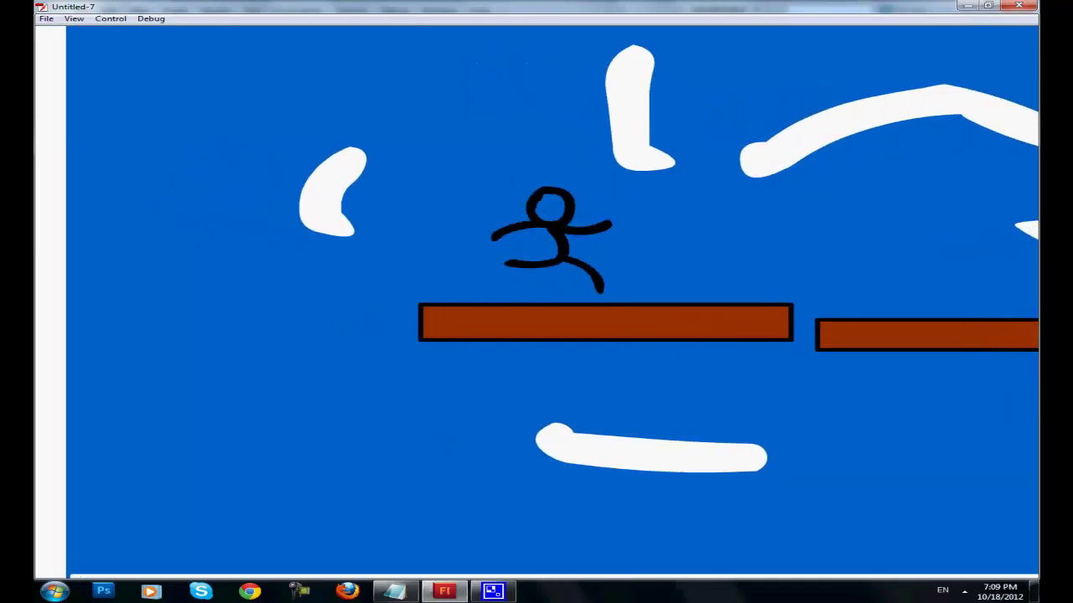
pyautogui.press('Up')
pyautogui.press('Left')
pyautogui.press('Right')
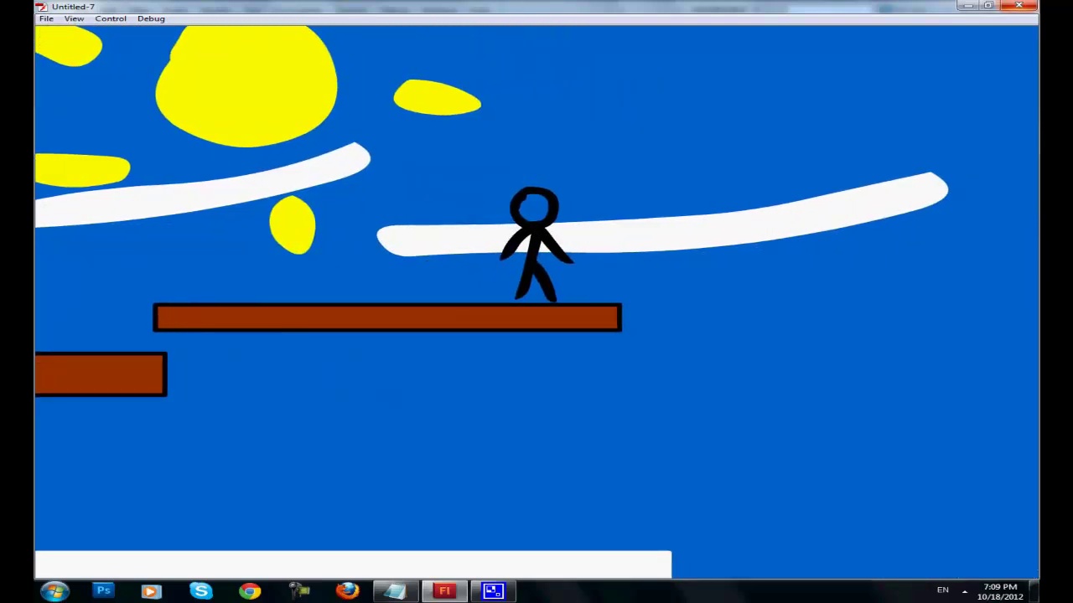
pyautogui.hotkey('ctrl', 'w')
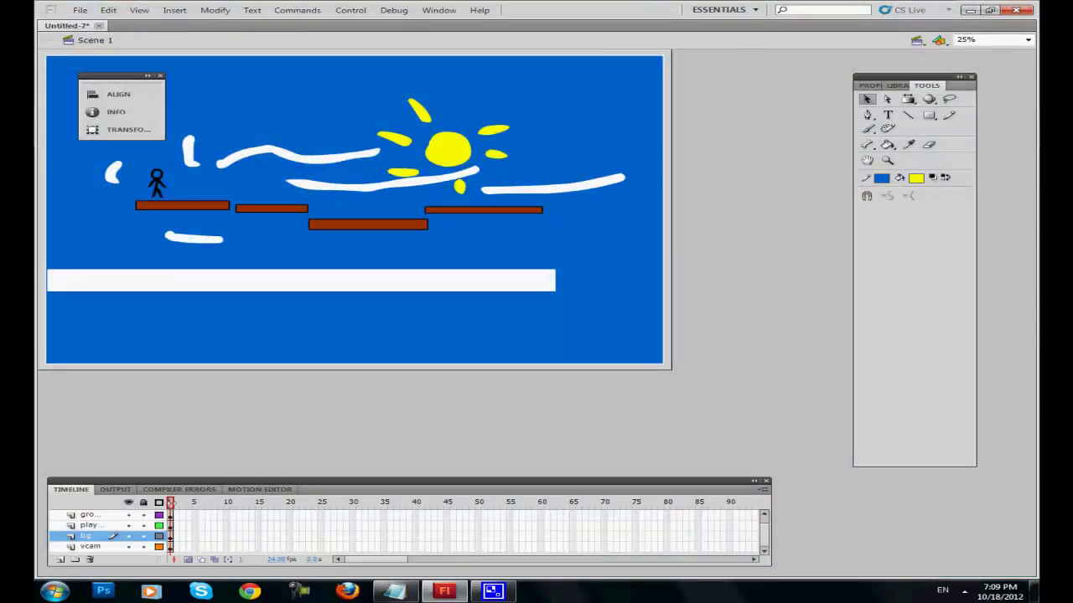
# Move the restart box's layer below the bg layer so the background covers it, and select the bg layer
pyautogui.click(157, 184)
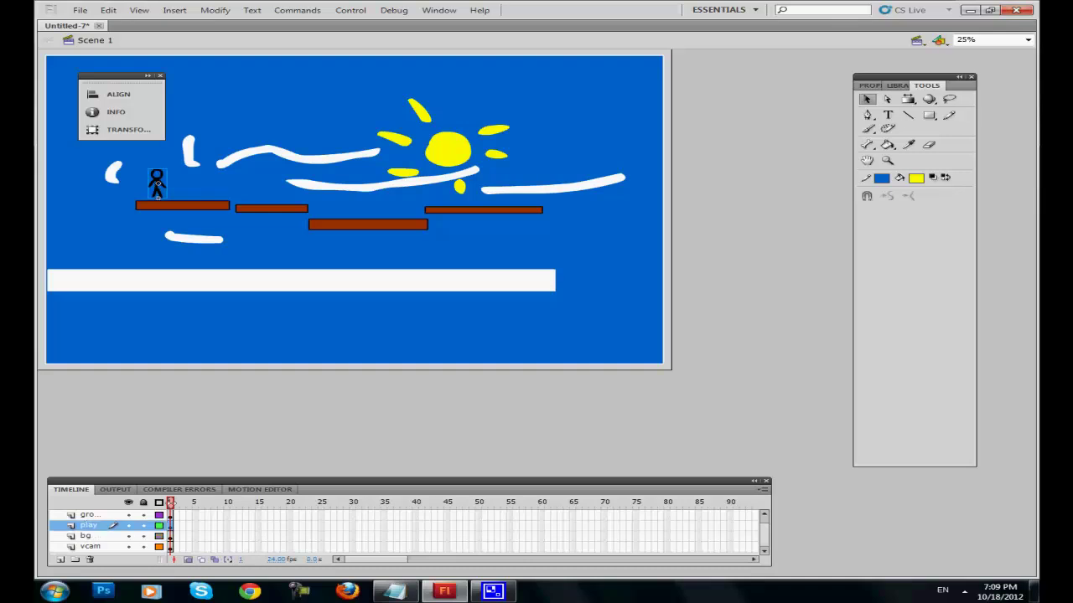
pyautogui.click(301, 281)
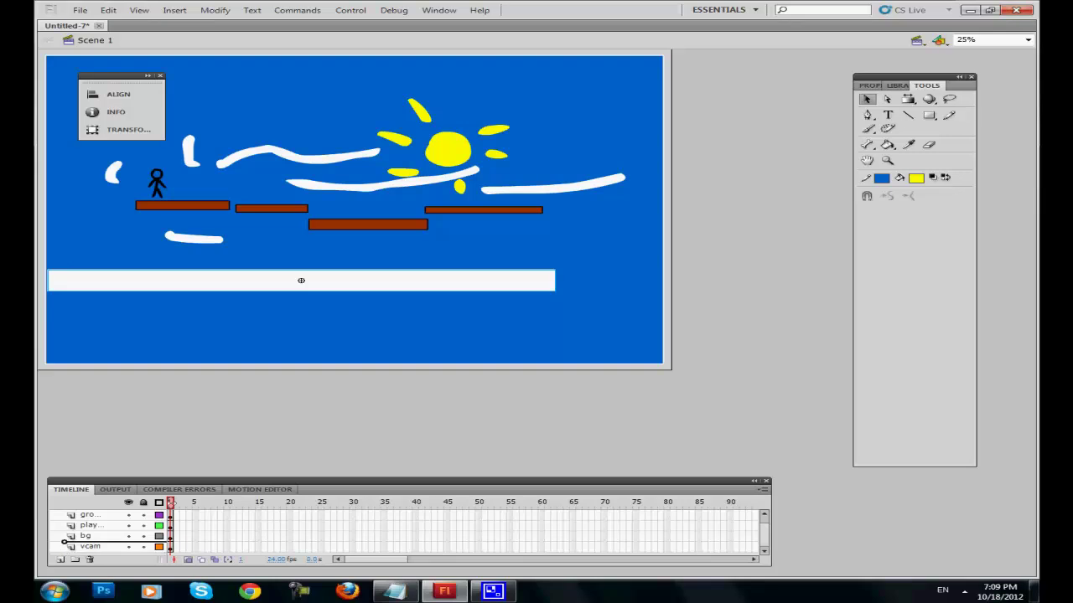
pyautogui.press('Delete')
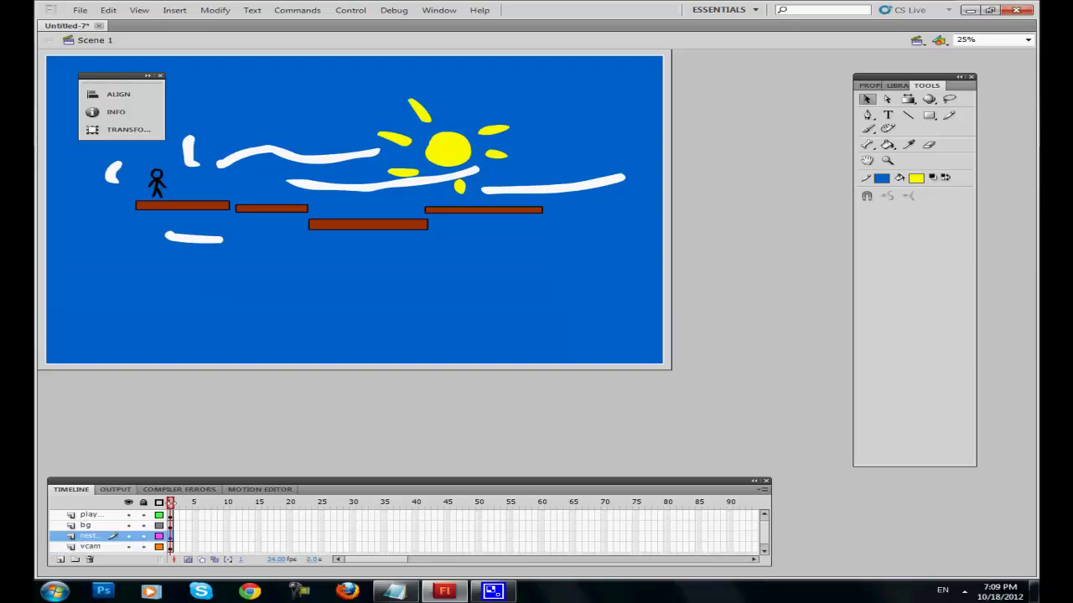
pyautogui.click(88, 524)
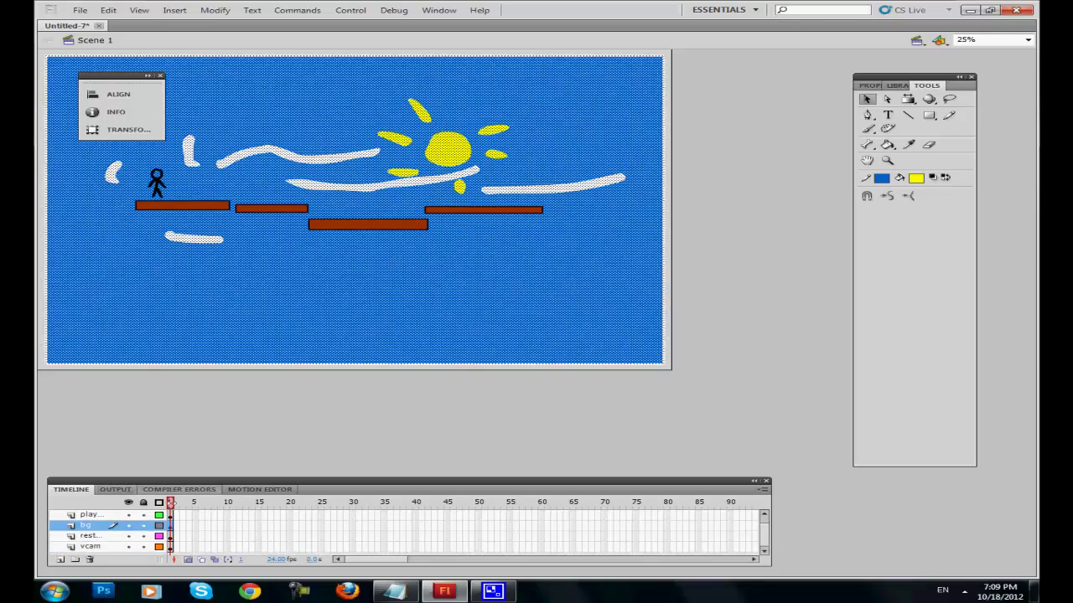
# Test the movie again in a maximized window with the restart box behind the background, close the test and show the desktop
pyautogui.hotkey('ctrl', 'Return')
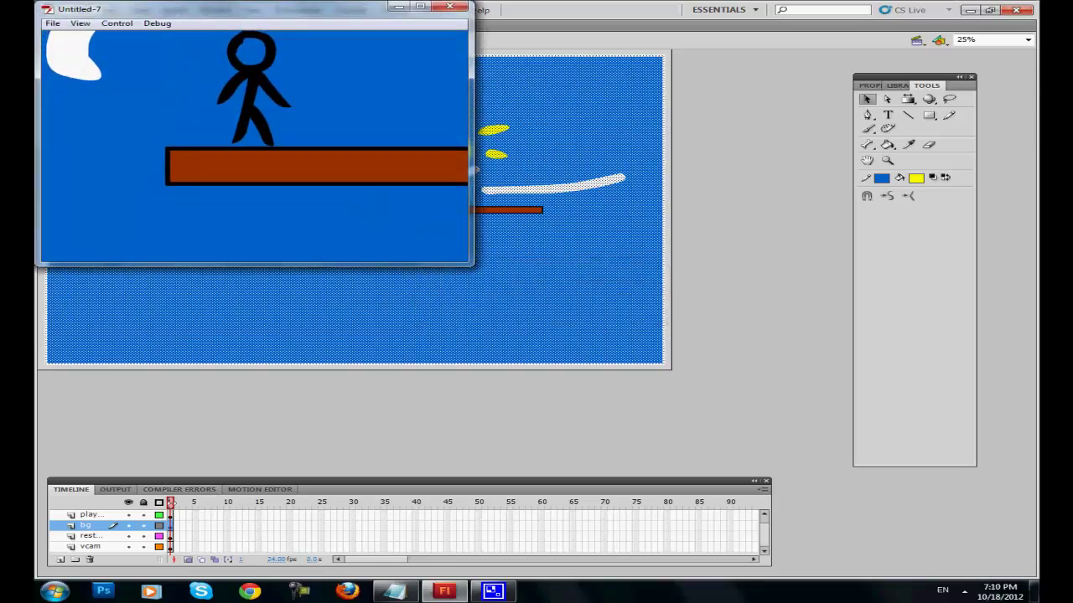
pyautogui.click(421, 7)
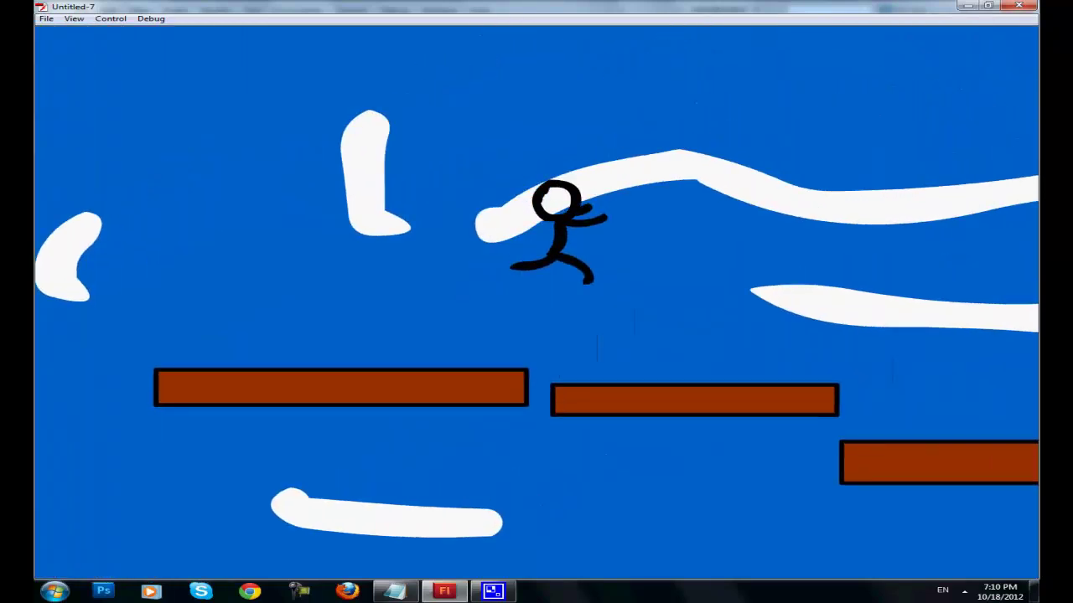
pyautogui.hotkey('ctrl', 'w')
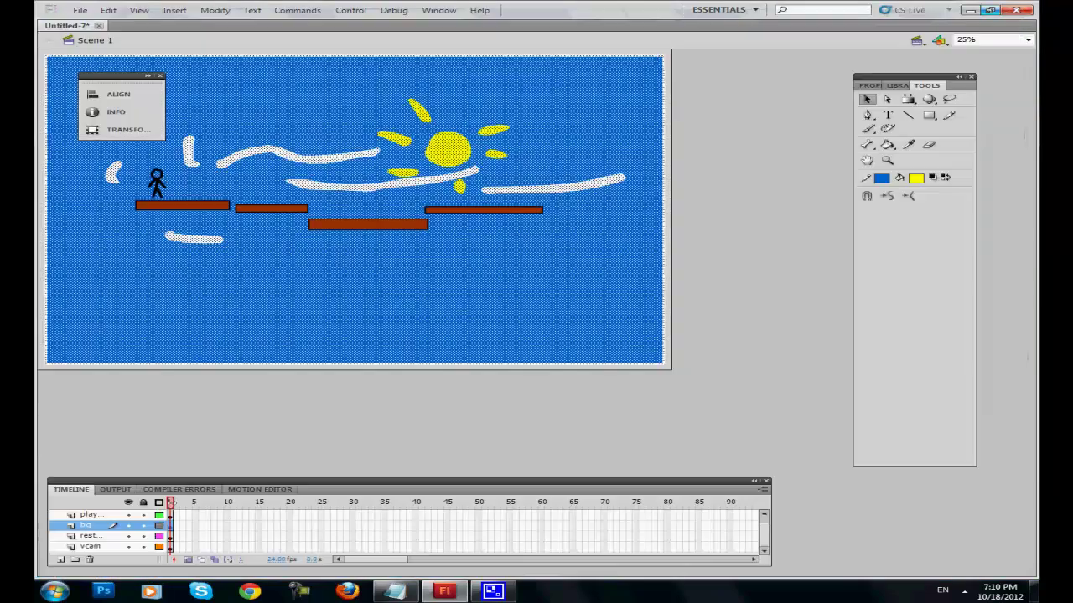
pyautogui.press('super+d')
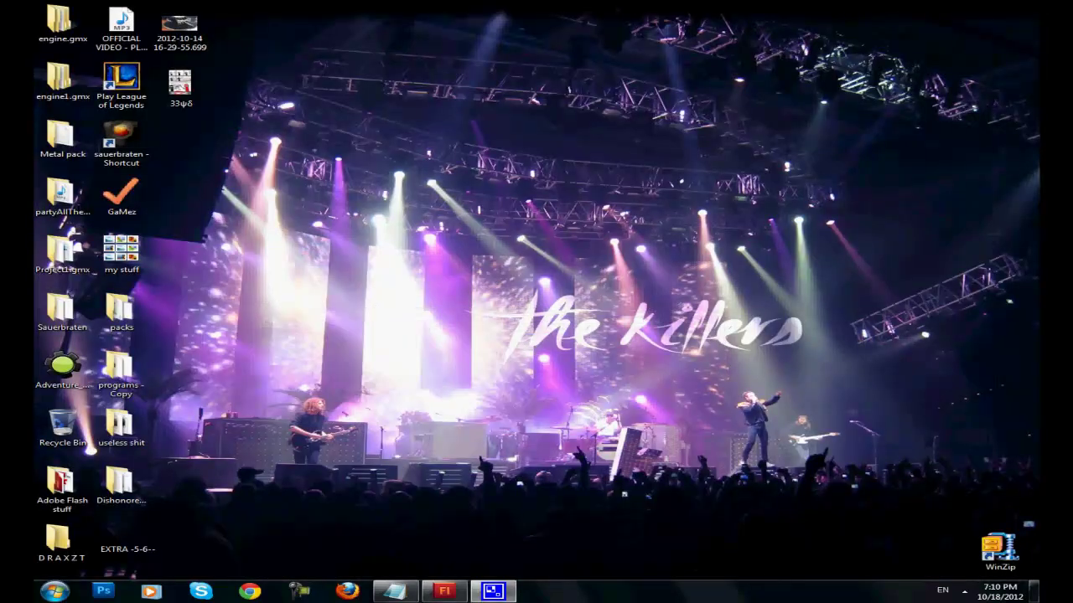